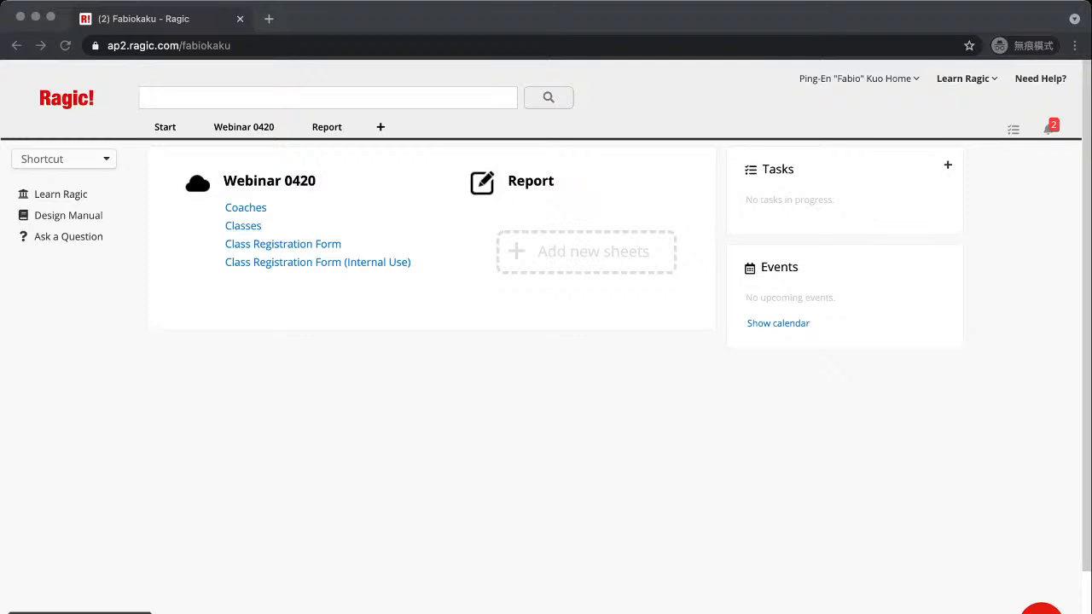
# Open Account Setup from the Start tab to show the User sheet with its five users
pyautogui.click(327, 127)
pyautogui.moveTo(165, 127)
pyautogui.press('super+Tab')
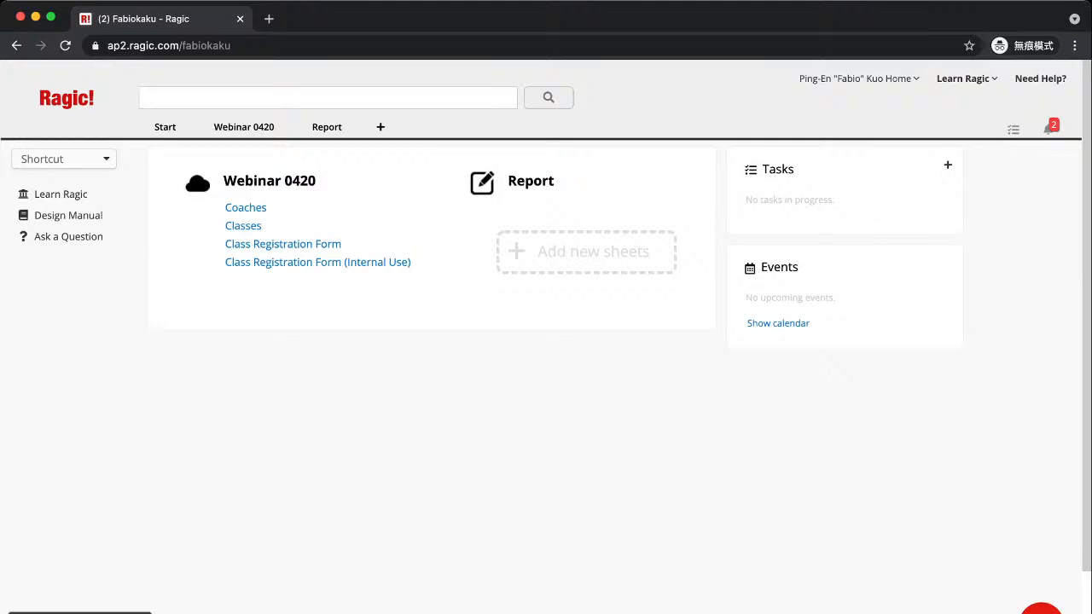
pyautogui.moveTo(166, 127)
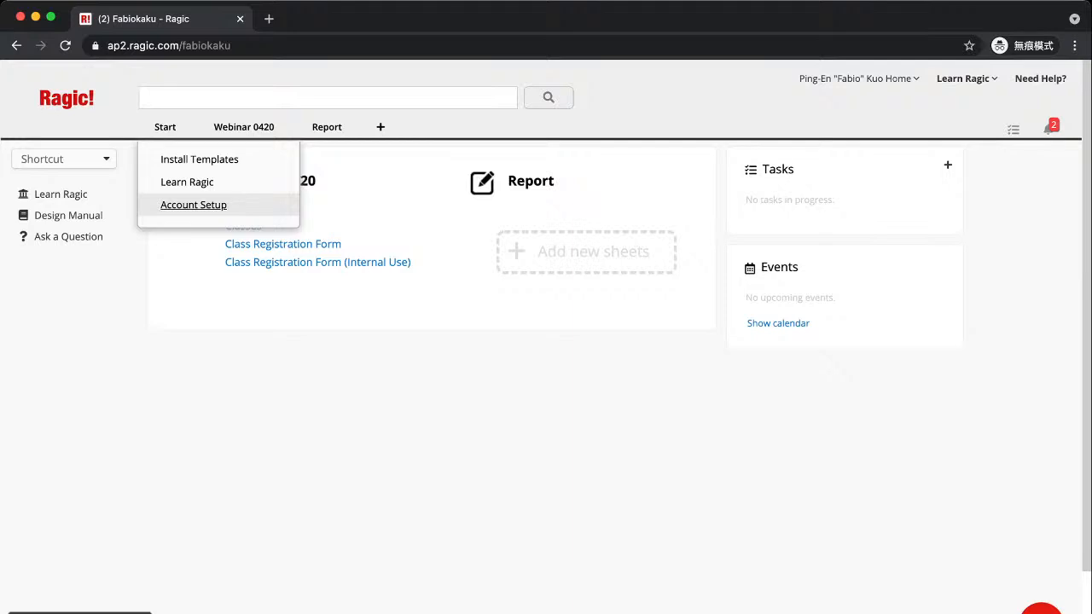
pyautogui.click(192, 205)
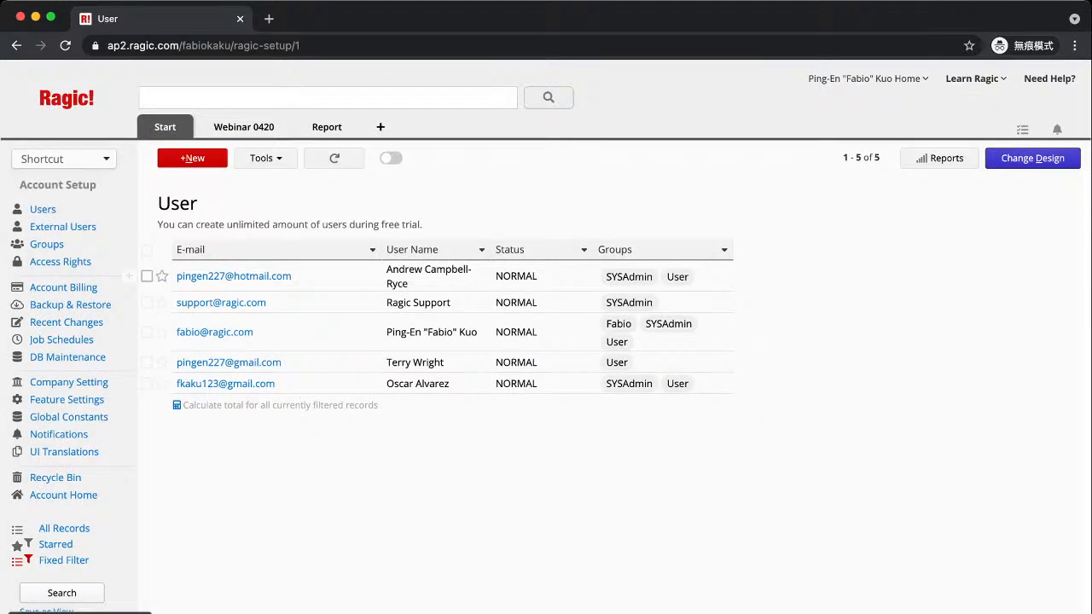
pyautogui.moveTo(158, 203); pyautogui.dragTo(197, 203)
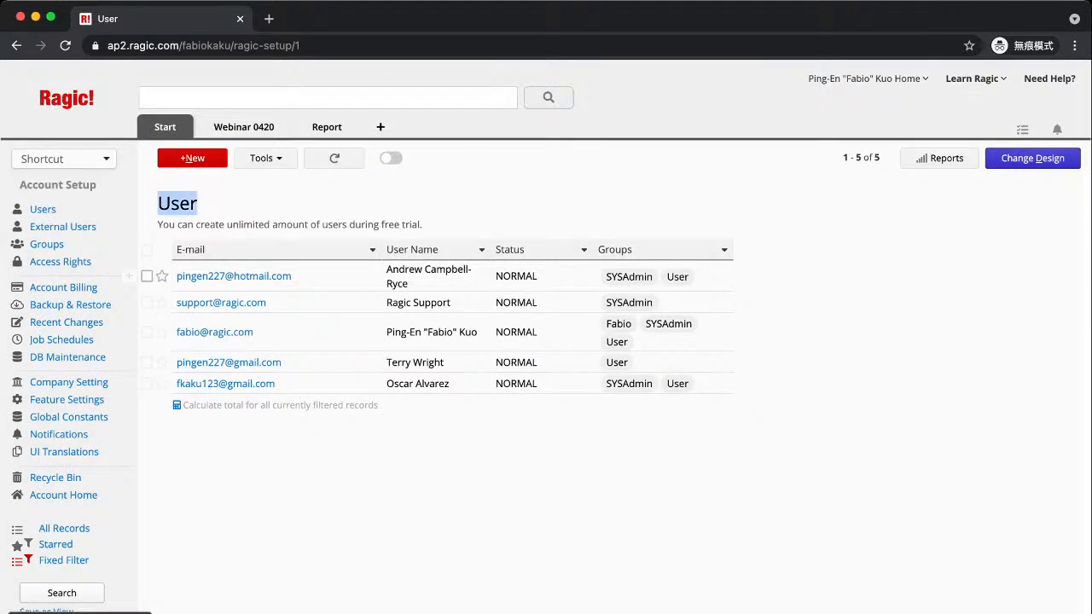
pyautogui.click(213, 204)
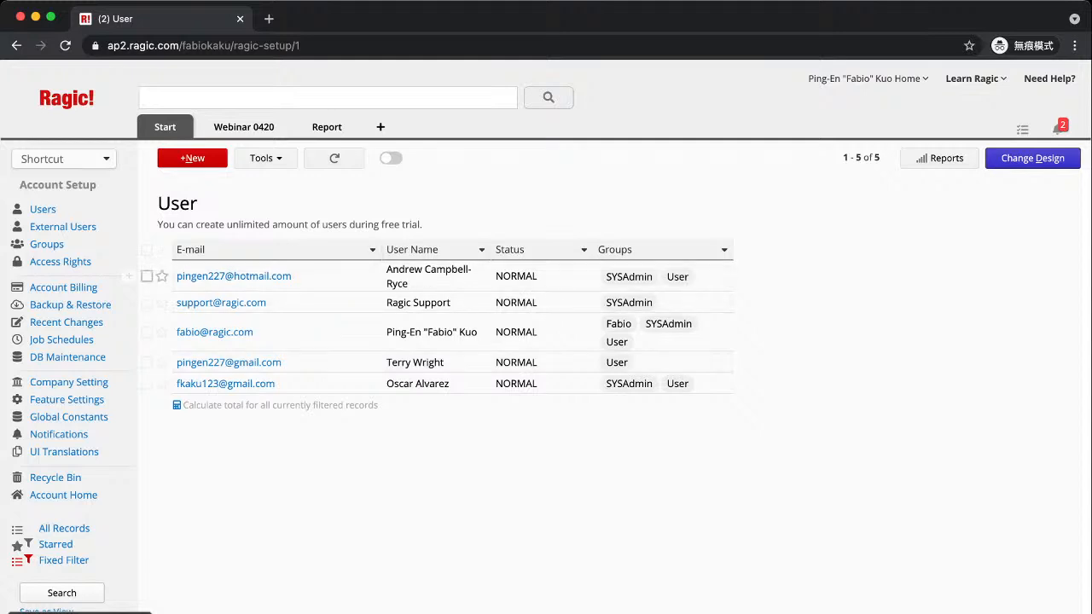
# Start a new user, enter their e-mail and full name, and open the Groups dropdown
pyautogui.click(192, 158)
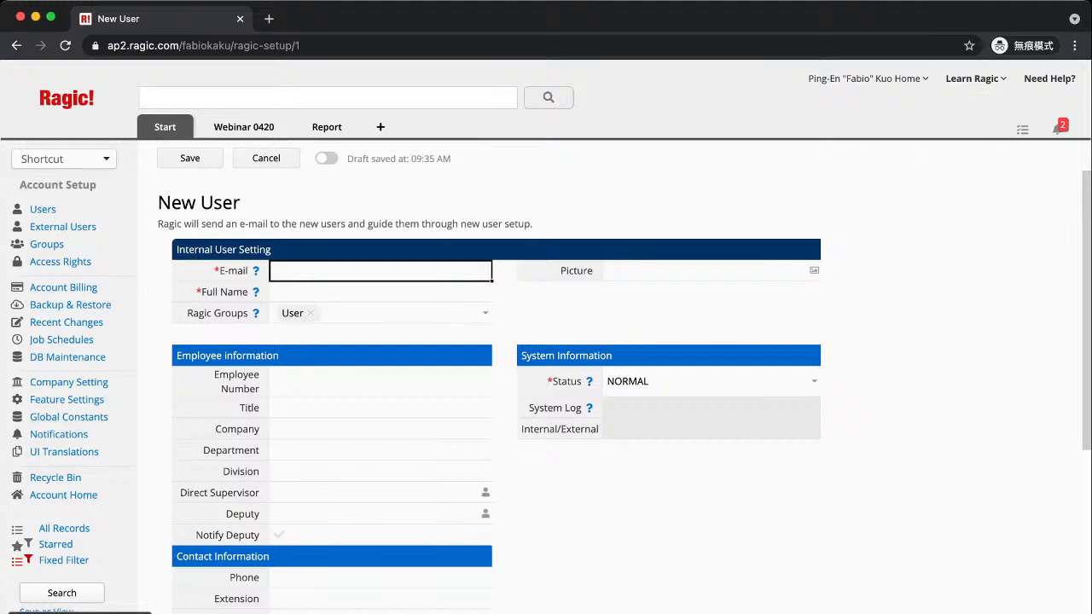
pyautogui.press('Tab')
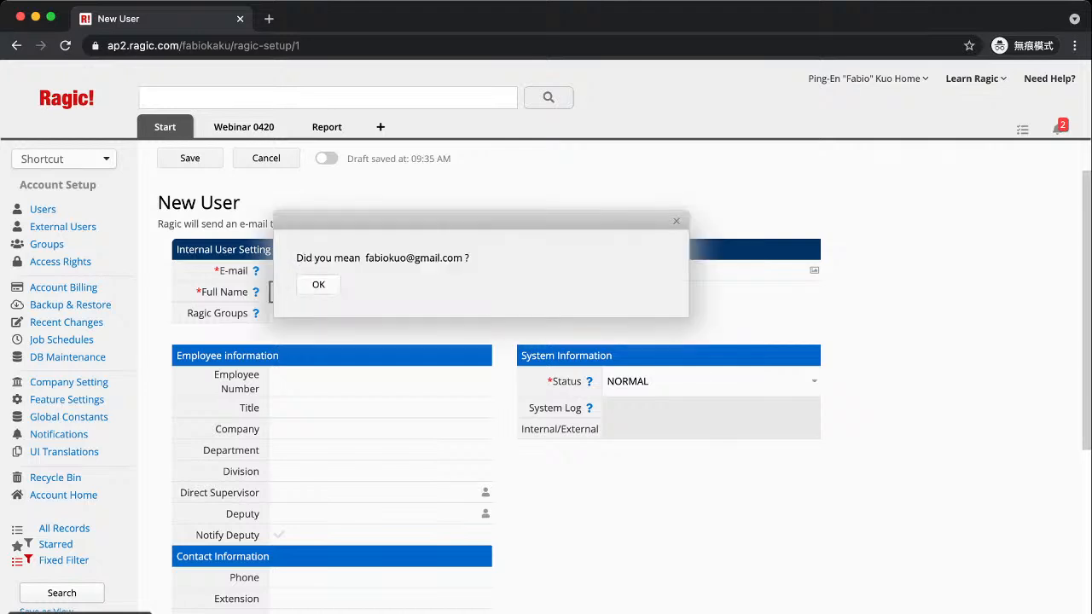
pyautogui.click(676, 221)
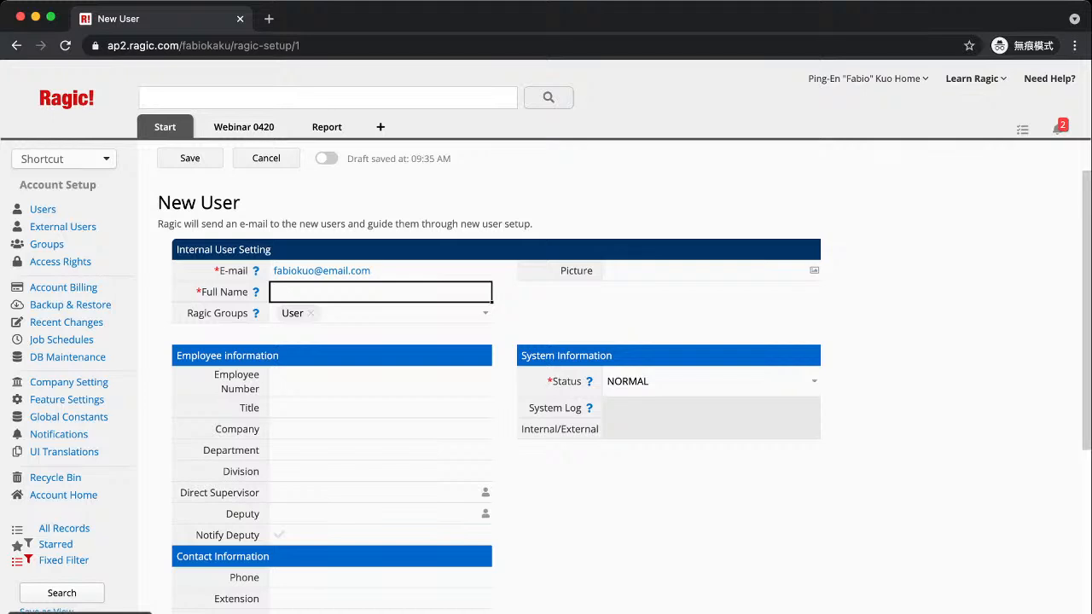
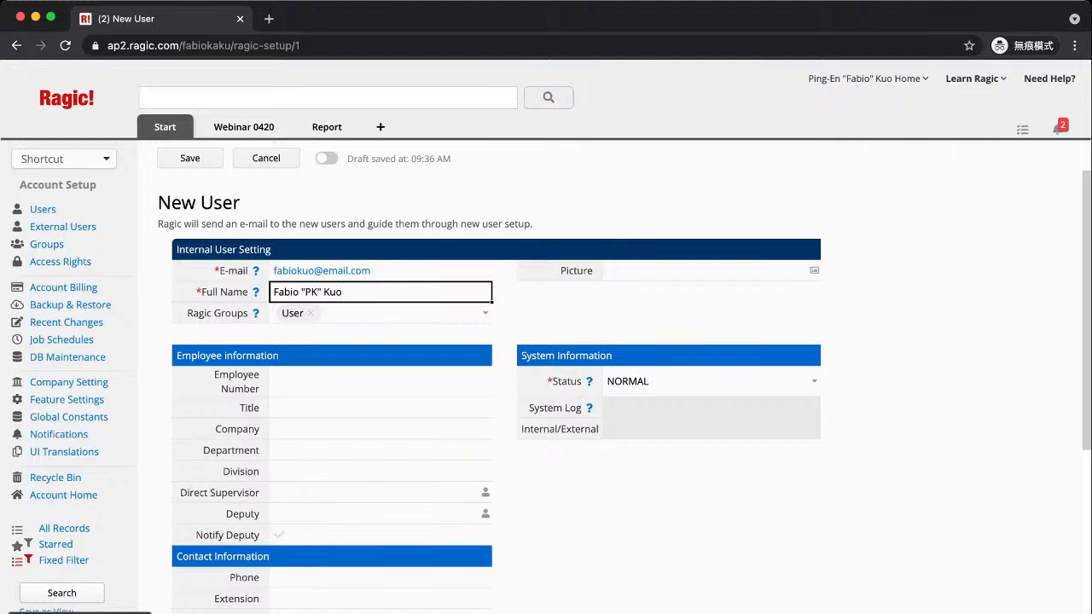
pyautogui.click(486, 314)
pyautogui.click(485, 313)
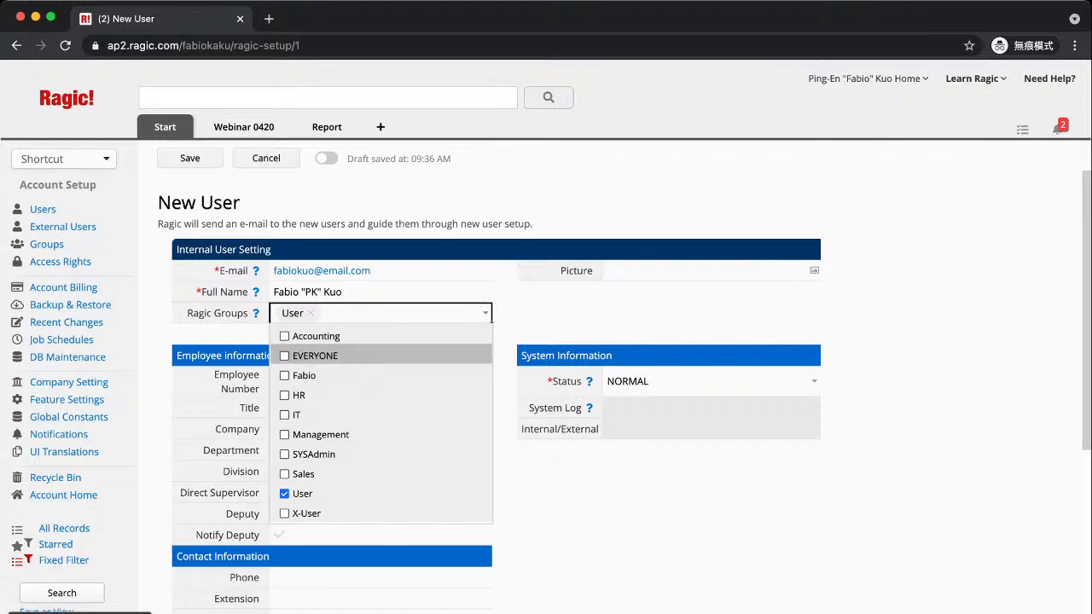
# Check Accounting and Management so the new user has three groups, including User
pyautogui.click(316, 336)
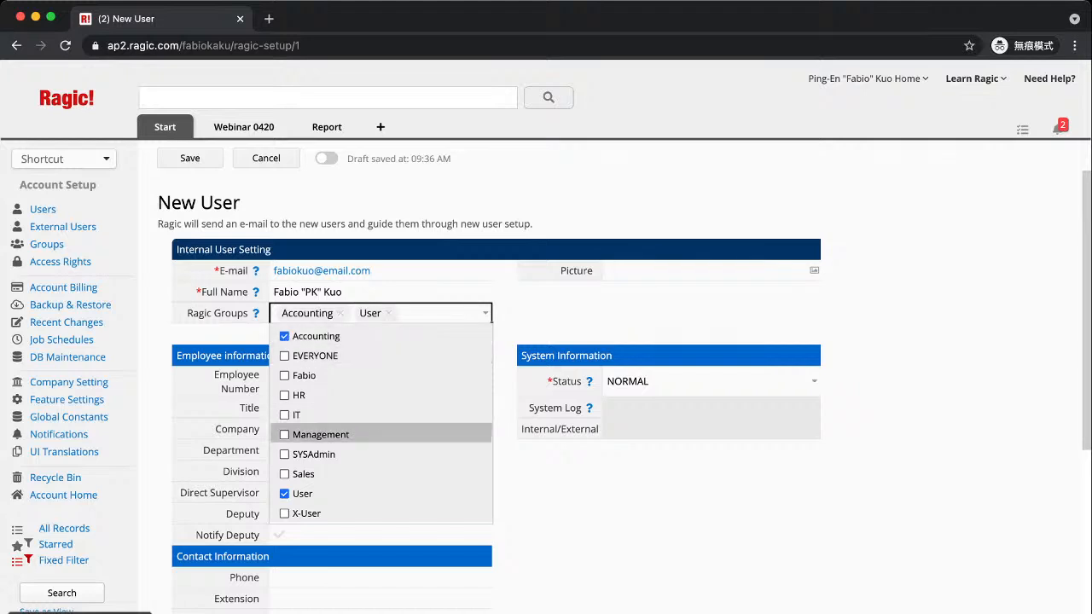
pyautogui.click(320, 434)
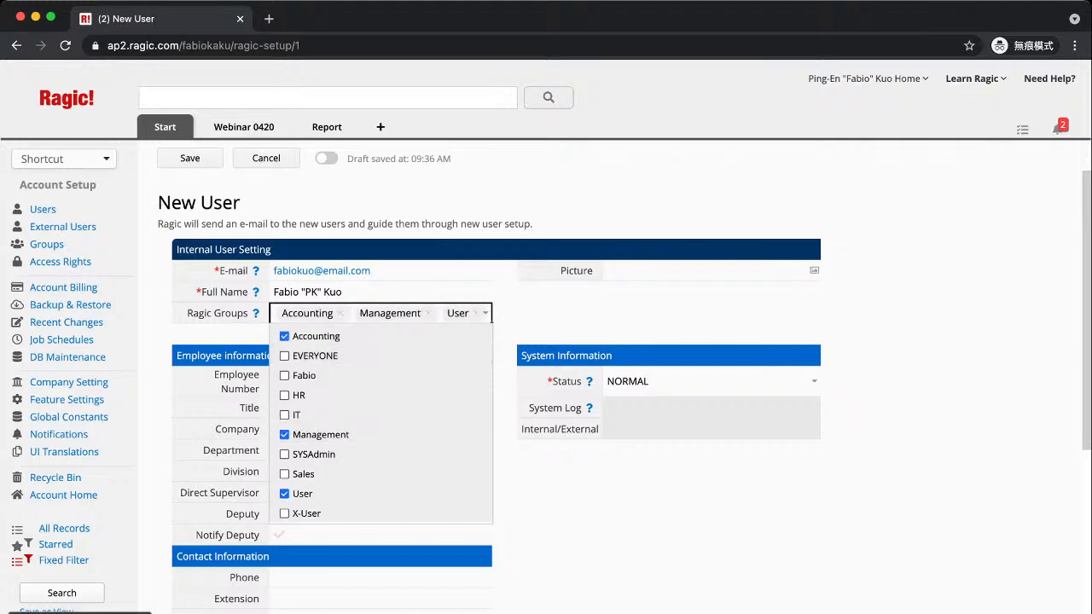
pyautogui.press('Escape')
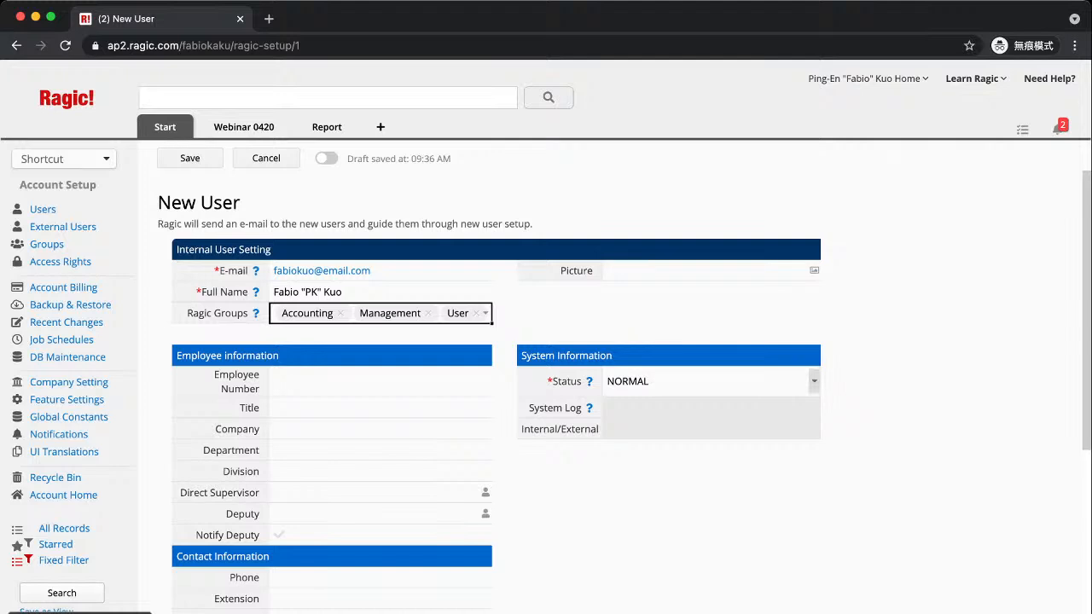
# Review the status choices, leaving NORMAL, then discard the unsaved new user form
pyautogui.click(814, 381)
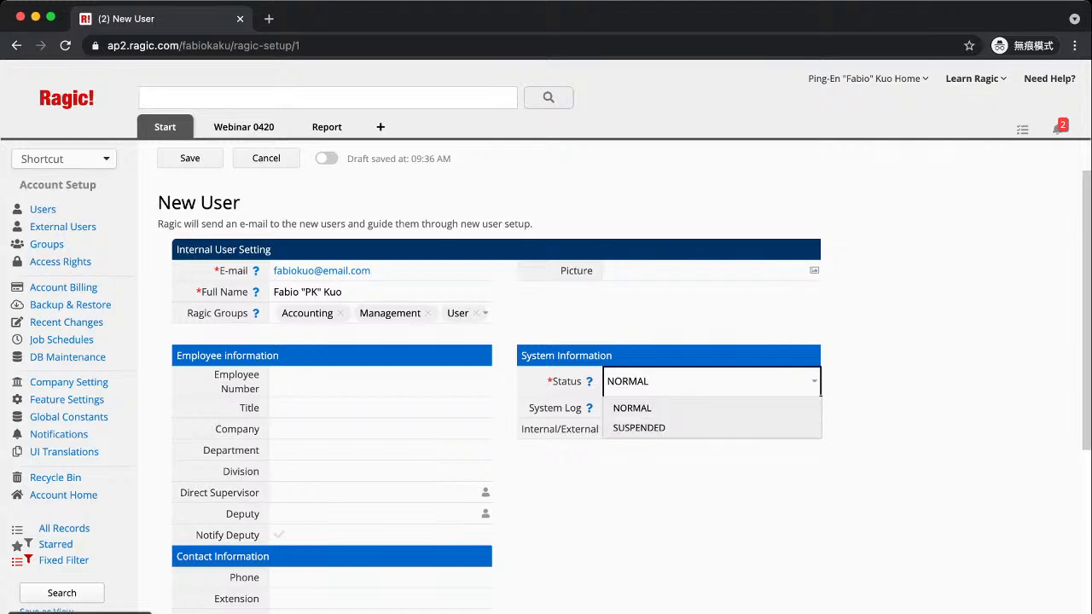
pyautogui.press('Escape')
pyautogui.scroll(-3, 614, 375)
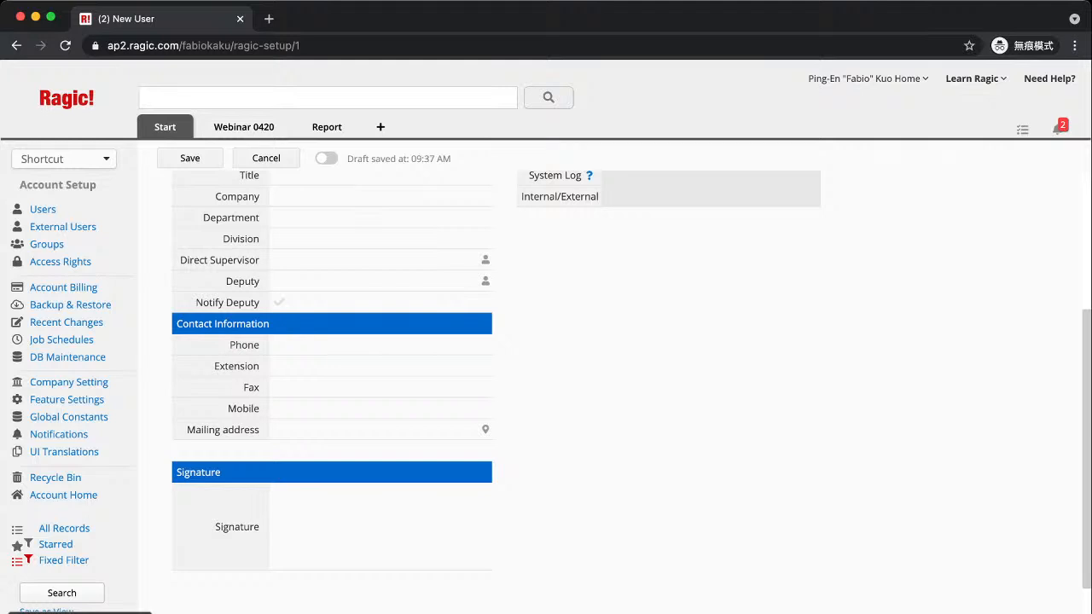
pyautogui.scroll(3, 611, 375)
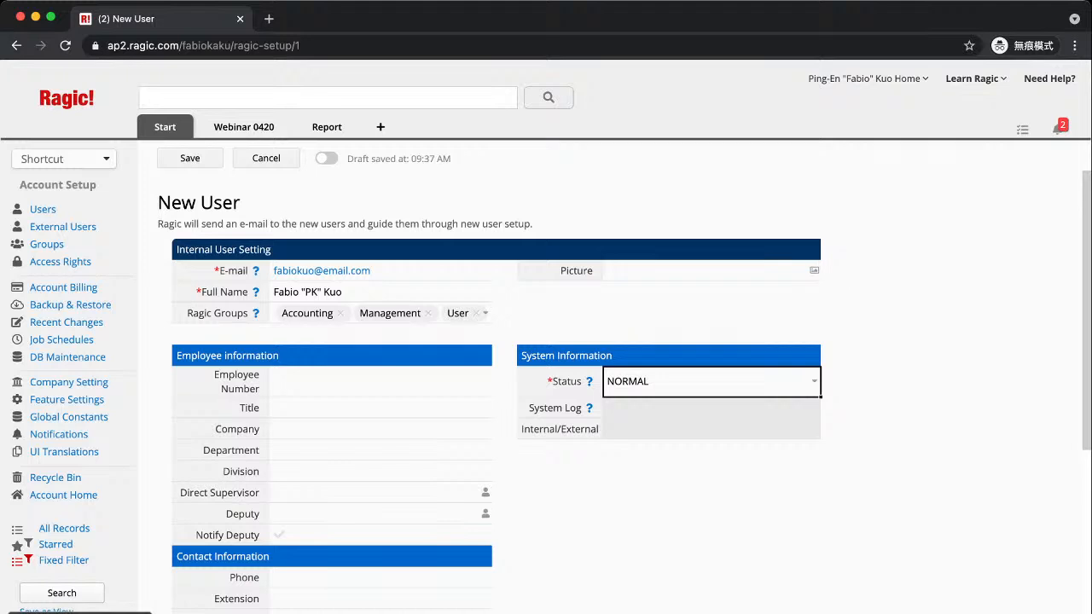
pyautogui.scroll(-2, 545, 392)
pyautogui.scroll(-2, 546, 392)
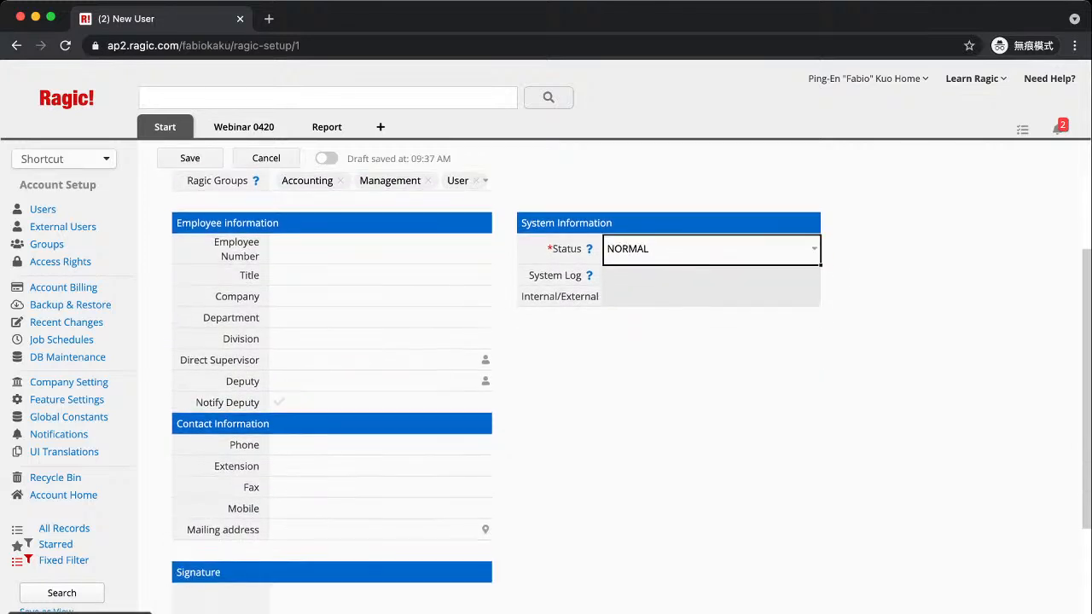
pyautogui.scroll(3, 546, 392)
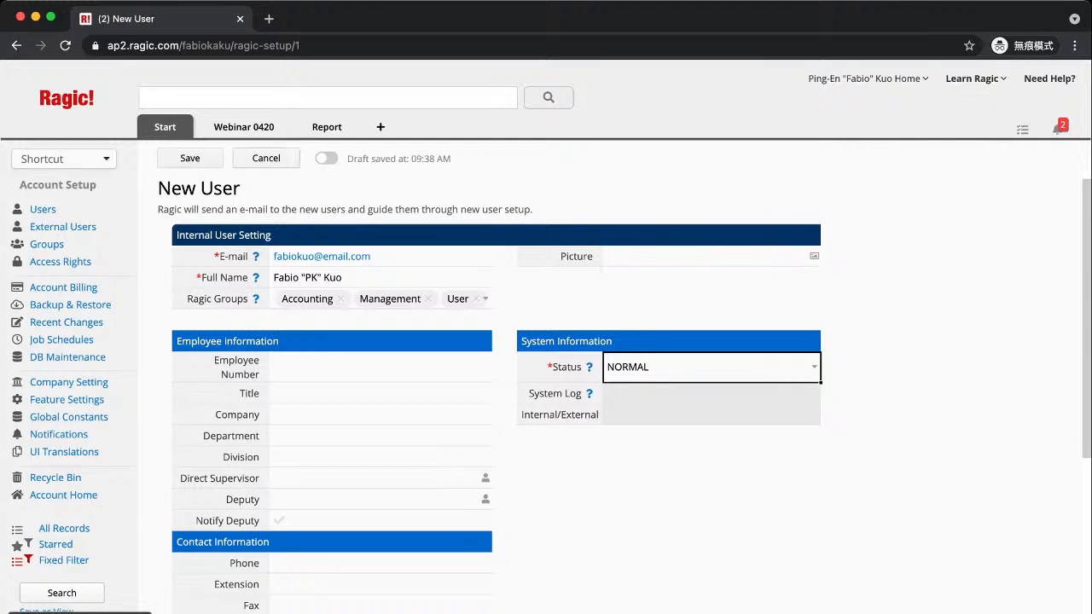
pyautogui.click(266, 158)
pyautogui.click(318, 292)
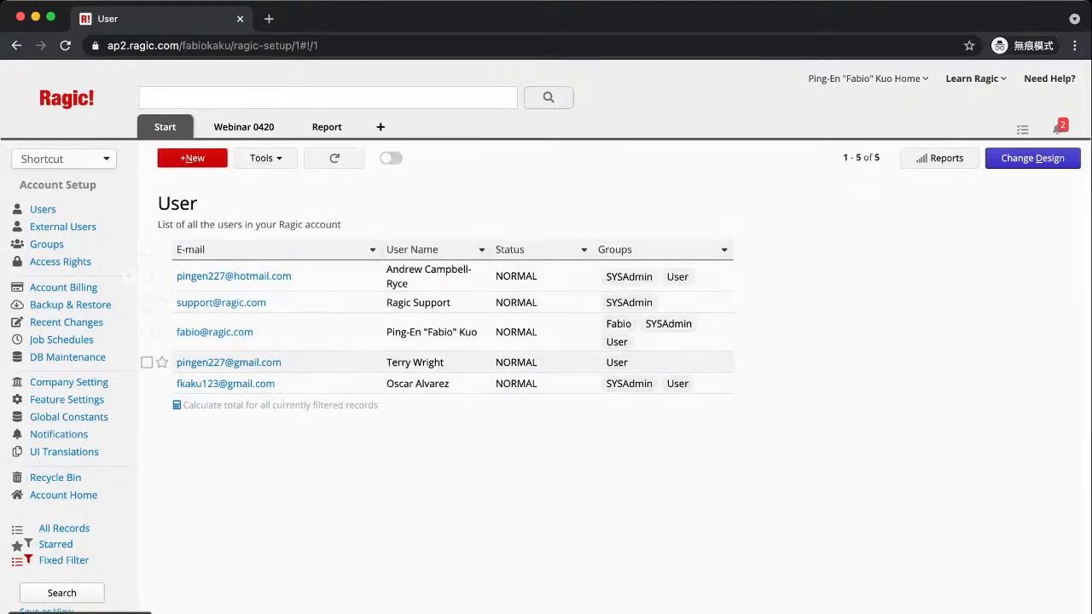
# Open an existing user's record with SYSAdmin and User groups and scroll through its details
pyautogui.click(317, 332)
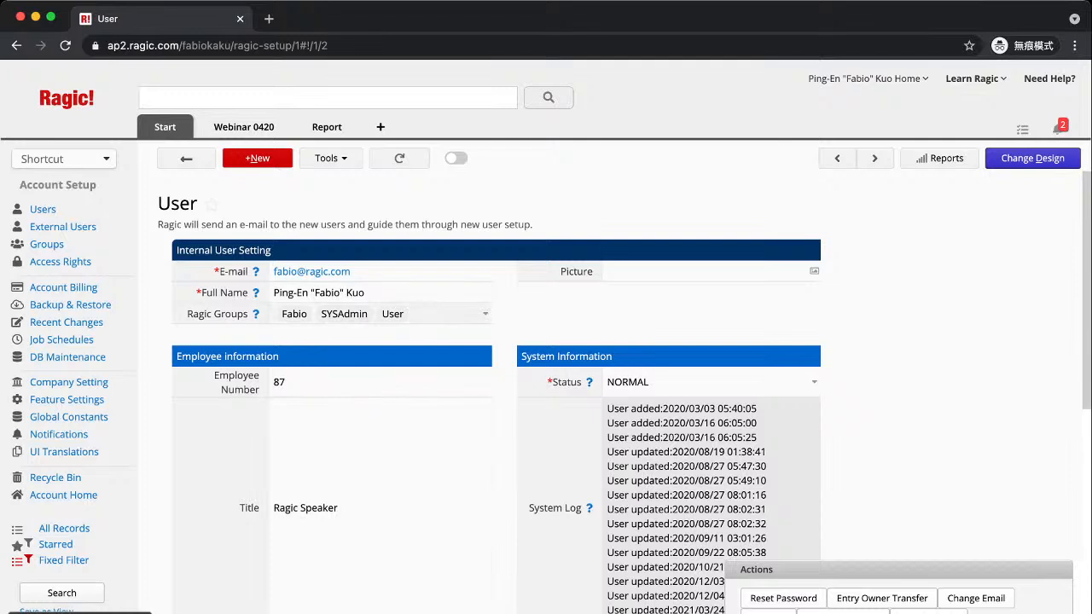
pyautogui.scroll(-2, 625, 392)
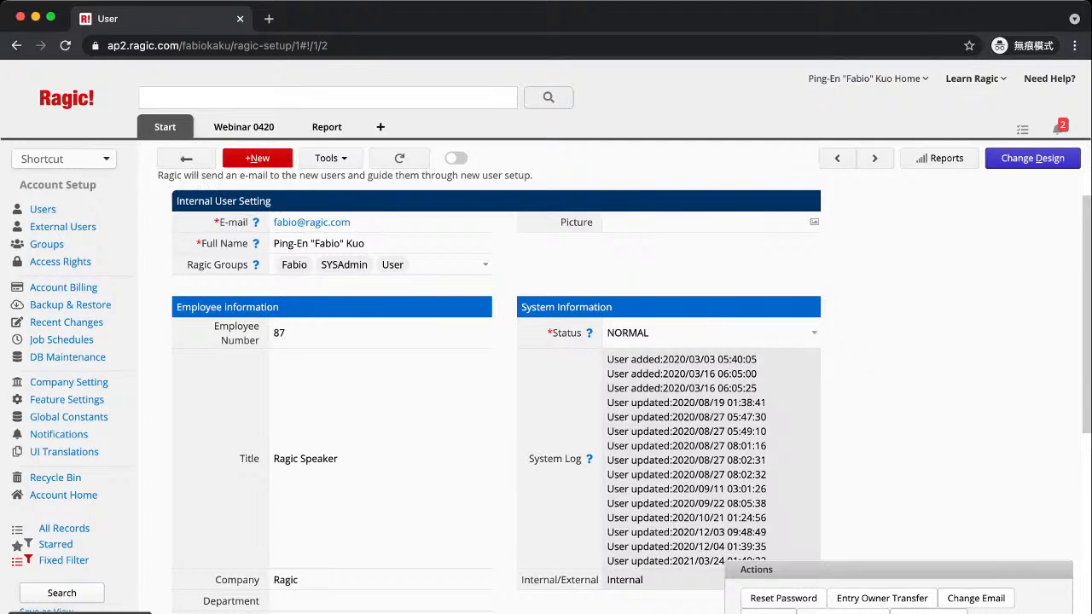
pyautogui.scroll(-3, 546, 384)
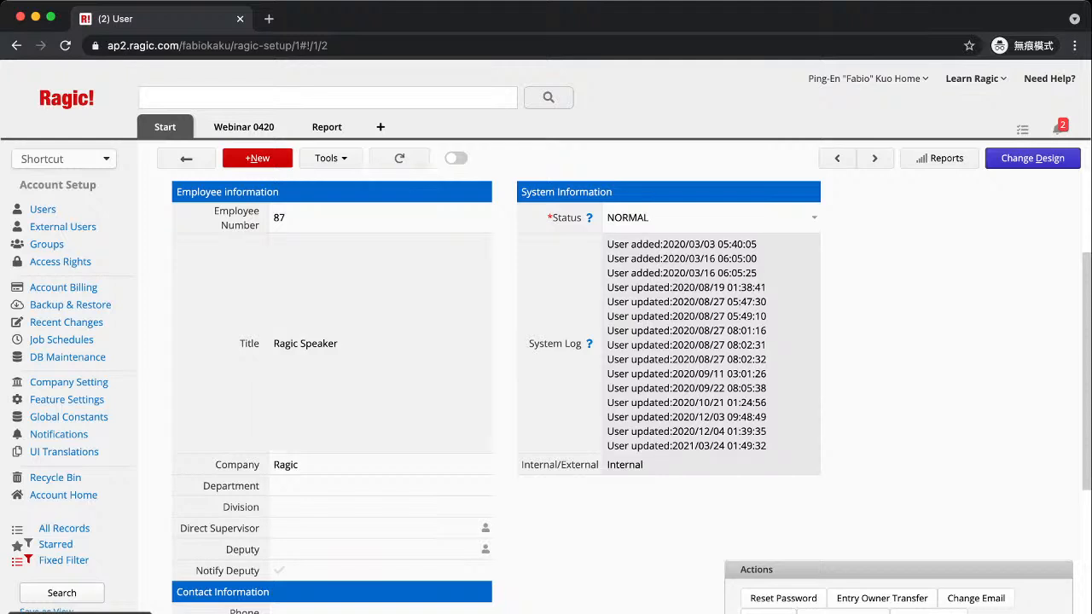
# Go back to the User list, then show the empty External User sheet
pyautogui.click(186, 158)
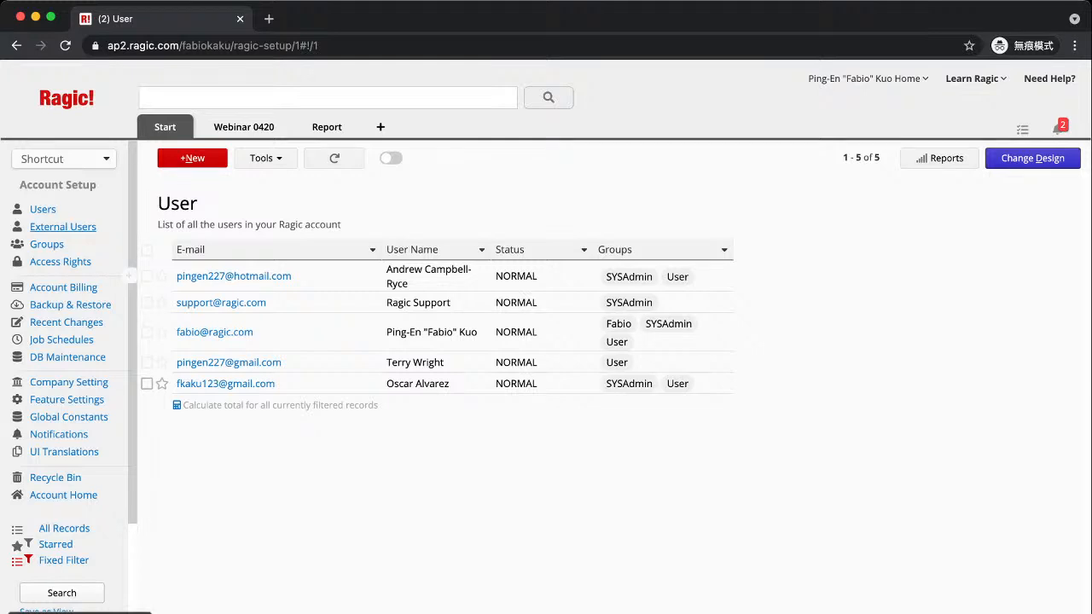
pyautogui.click(63, 226)
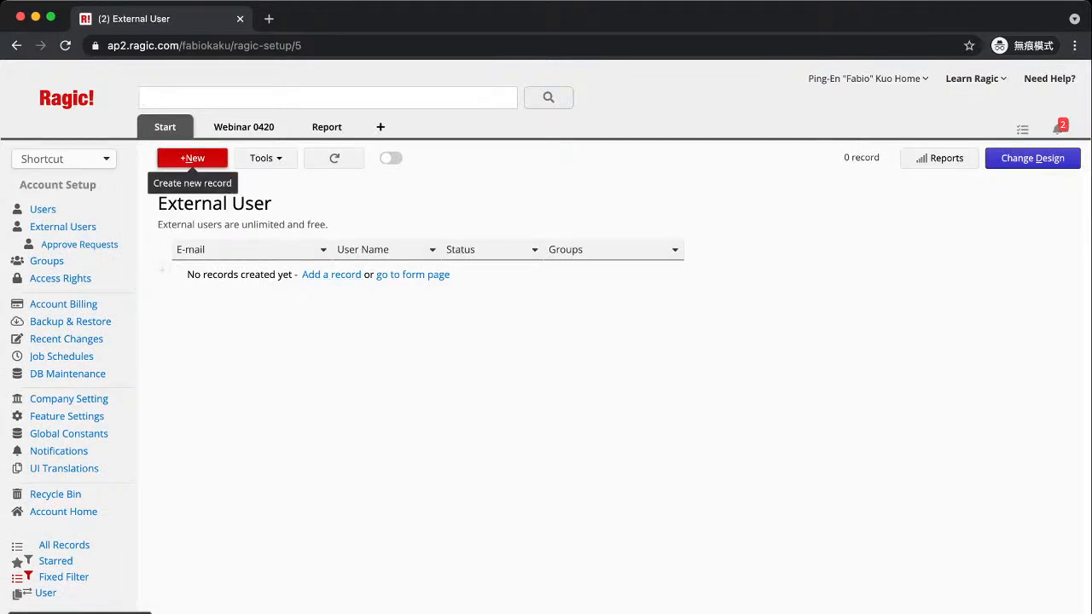
# Discard a blank new external user form and open the empty Approve Requests sheet
pyautogui.click(191, 158)
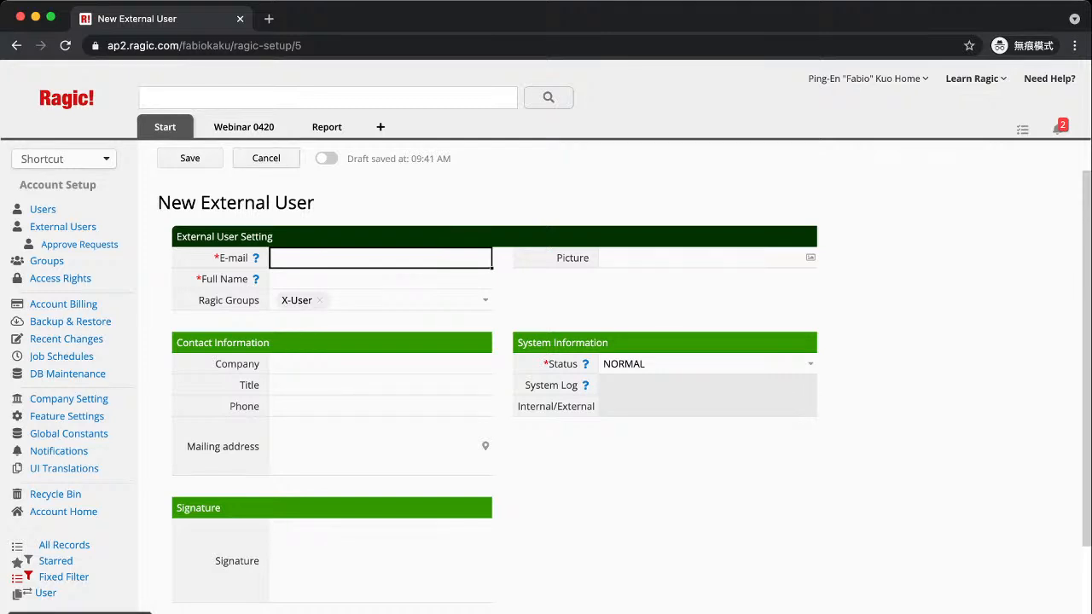
pyautogui.click(266, 157)
pyautogui.click(318, 291)
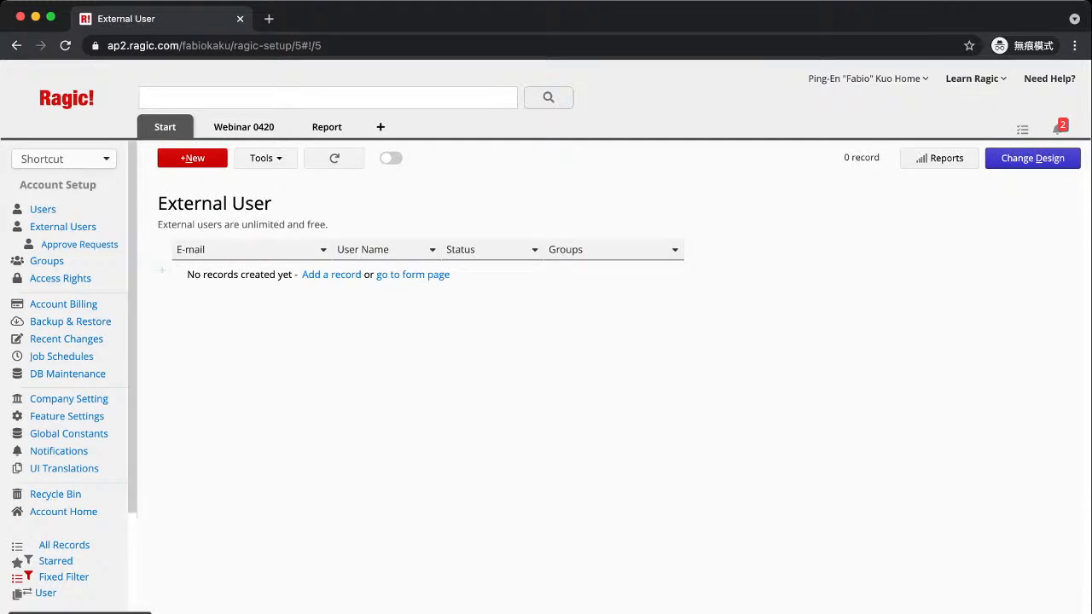
pyautogui.click(79, 244)
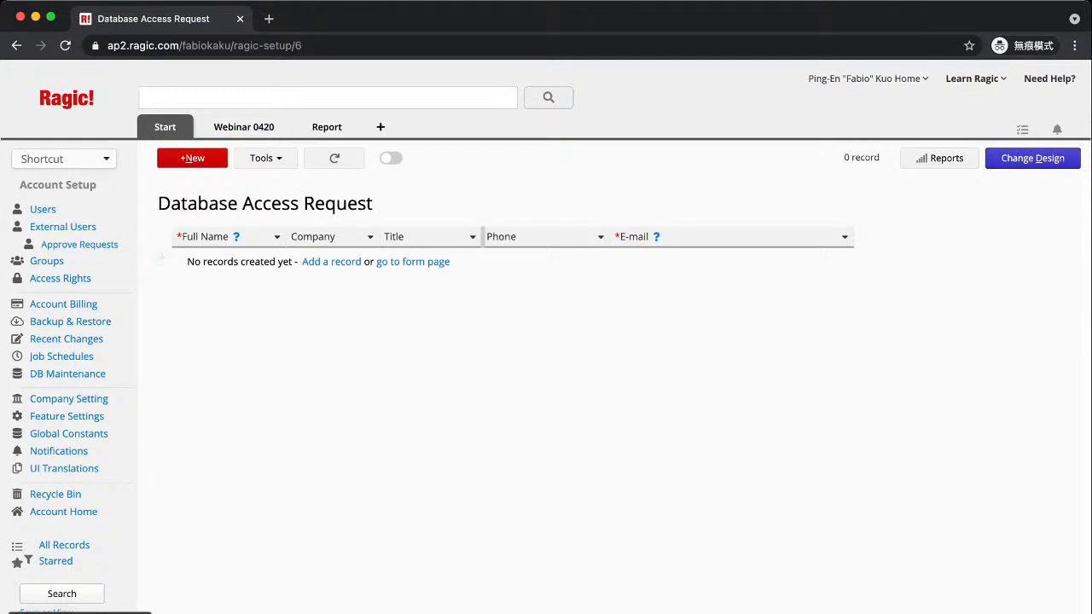
# Open the blank New Database Access Request form from the 'go to form page' link
pyautogui.click(413, 262)
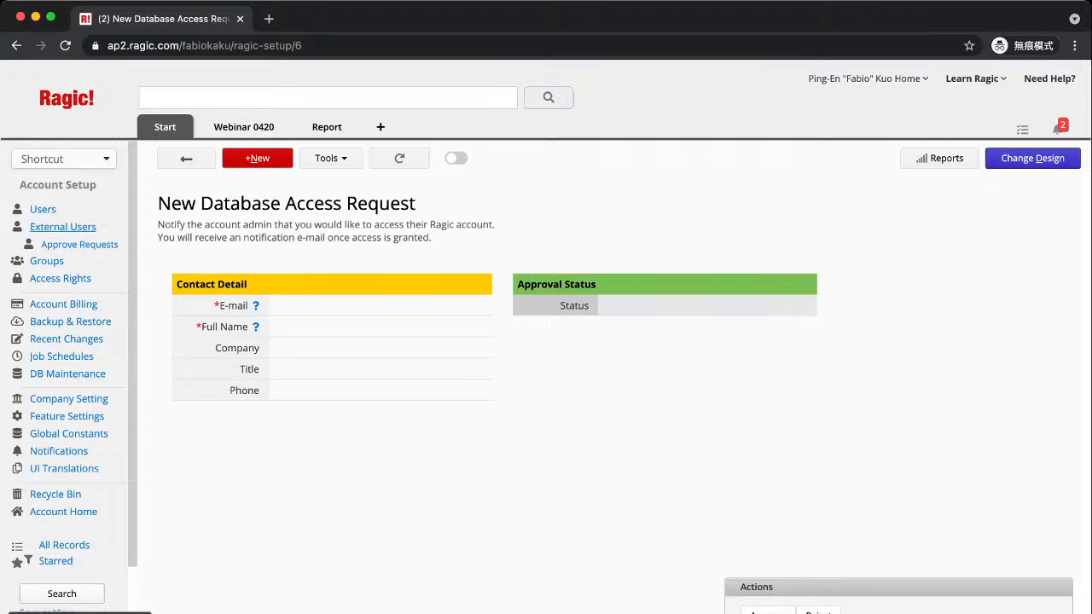
# Show the Groups sheet listing all 10 groups, including IT, Sales, Accounting, HR and Management
pyautogui.click(47, 261)
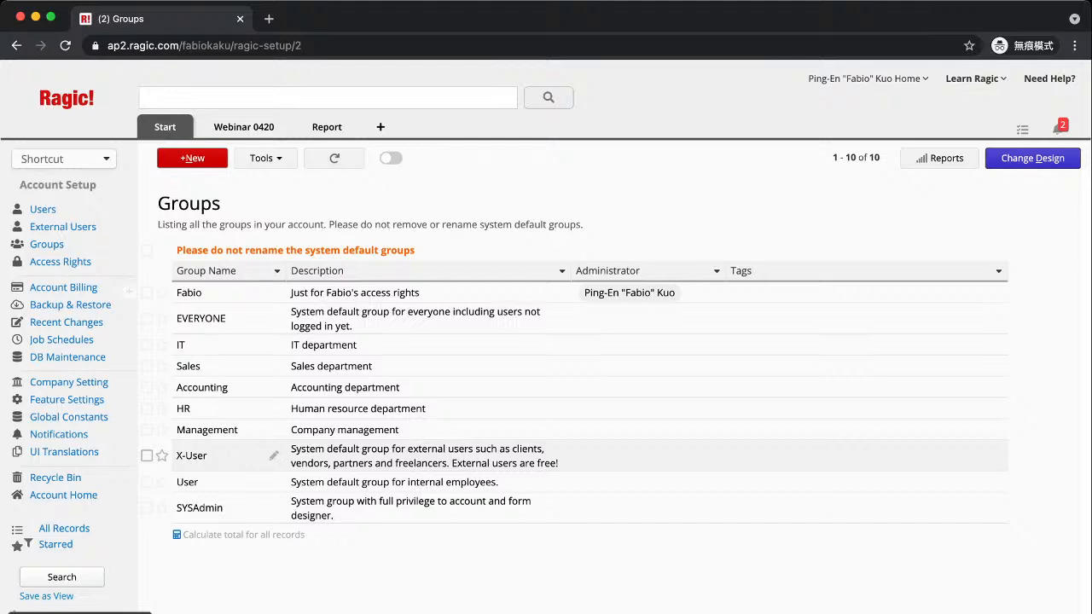
# Create and save a group named X-Management, then return to the Groups list
pyautogui.click(189, 159)
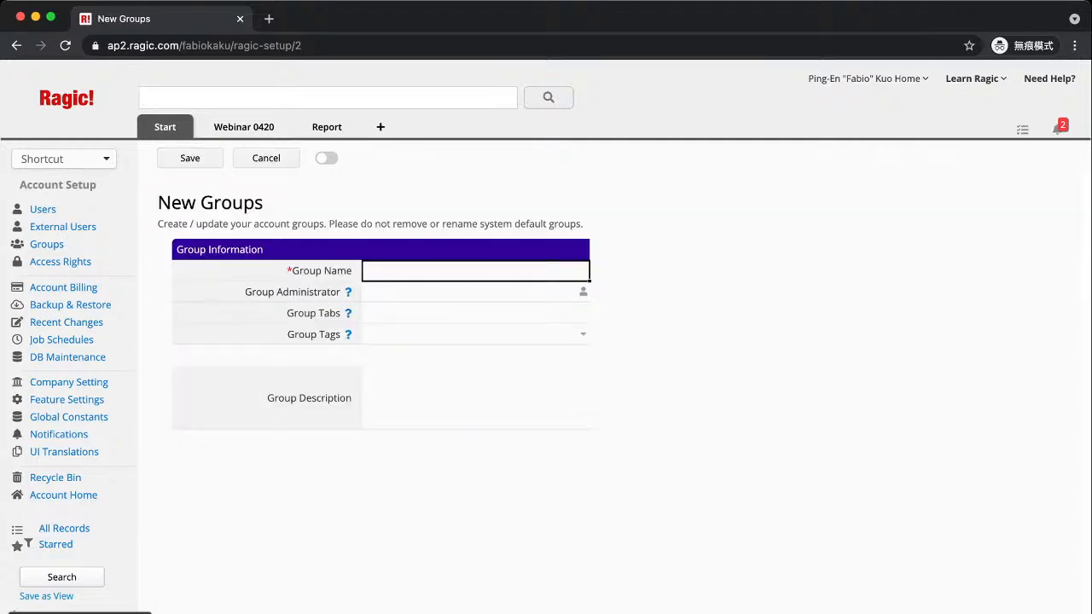
pyautogui.write('X-Management')
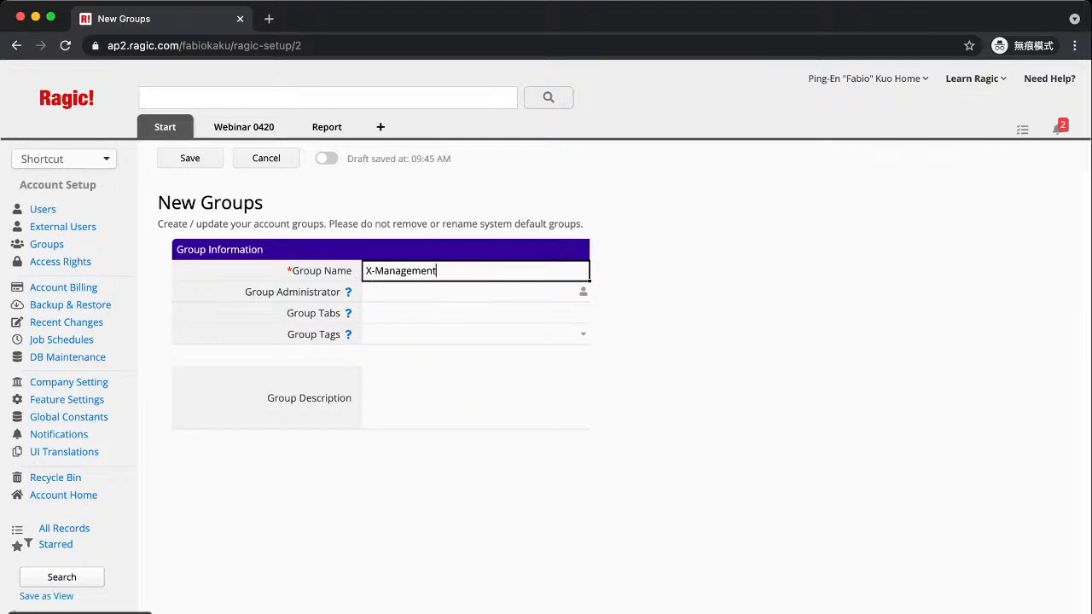
pyautogui.press('Return')
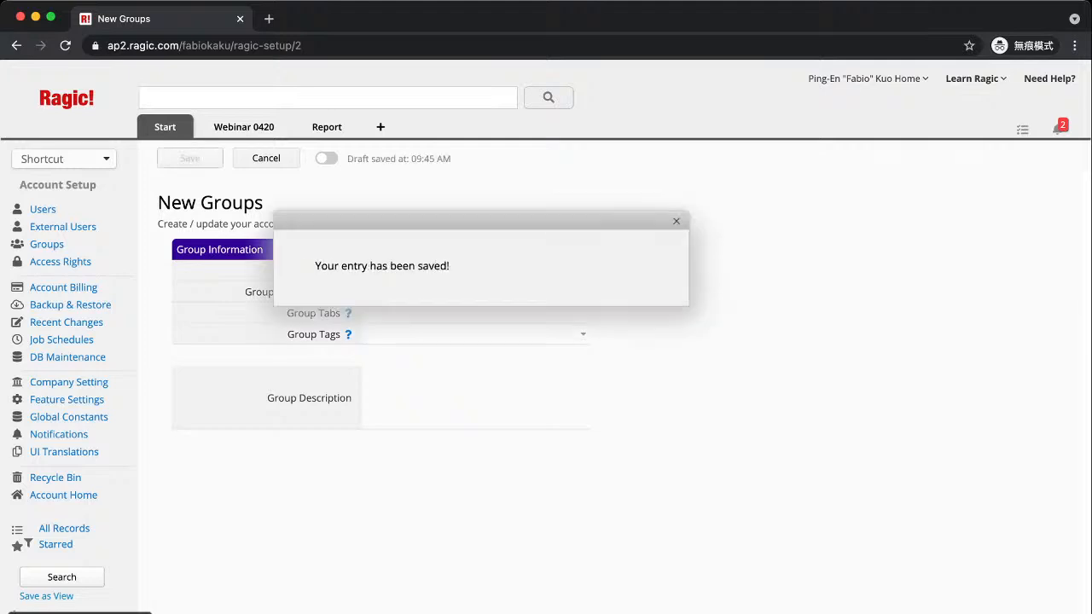
pyautogui.click(189, 158)
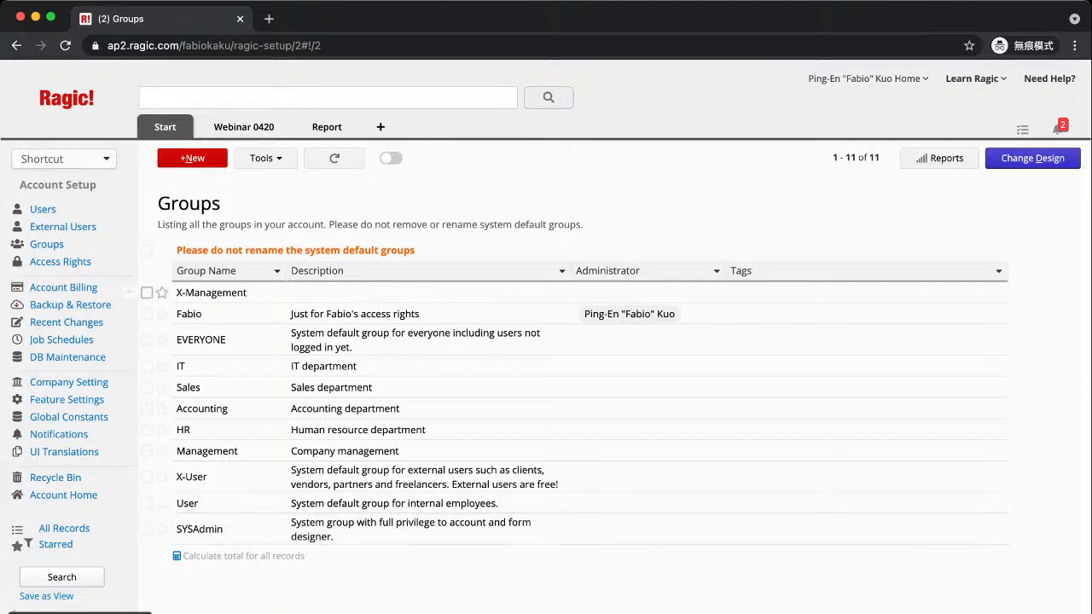
# Create and save a new group named 'South Marketing', then go to Access Rights
pyautogui.click(191, 158)
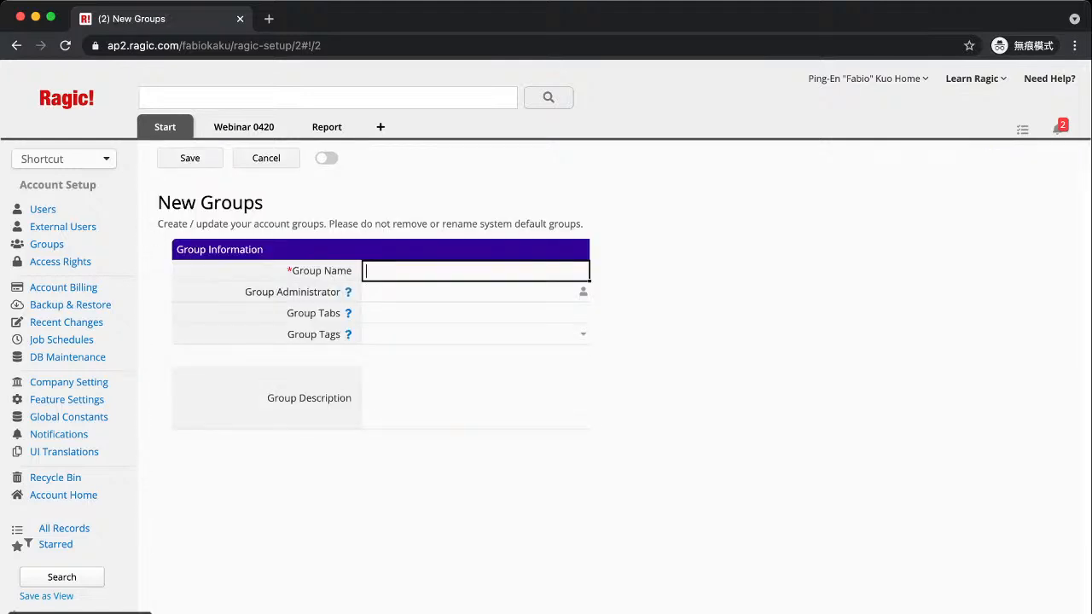
pyautogui.write('South Marketing')
pyautogui.click(189, 158)
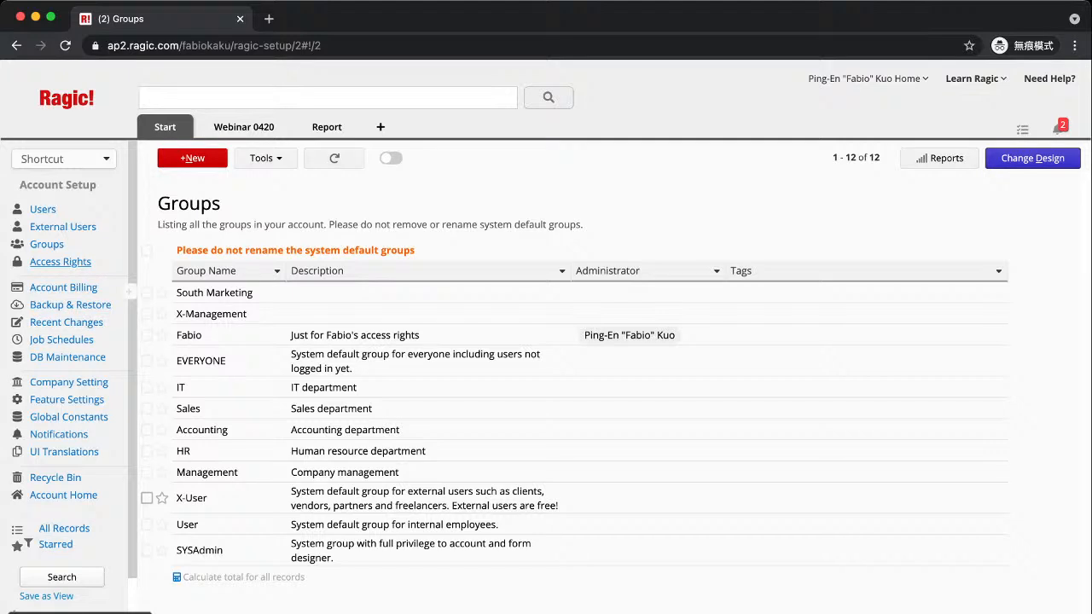
pyautogui.click(61, 262)
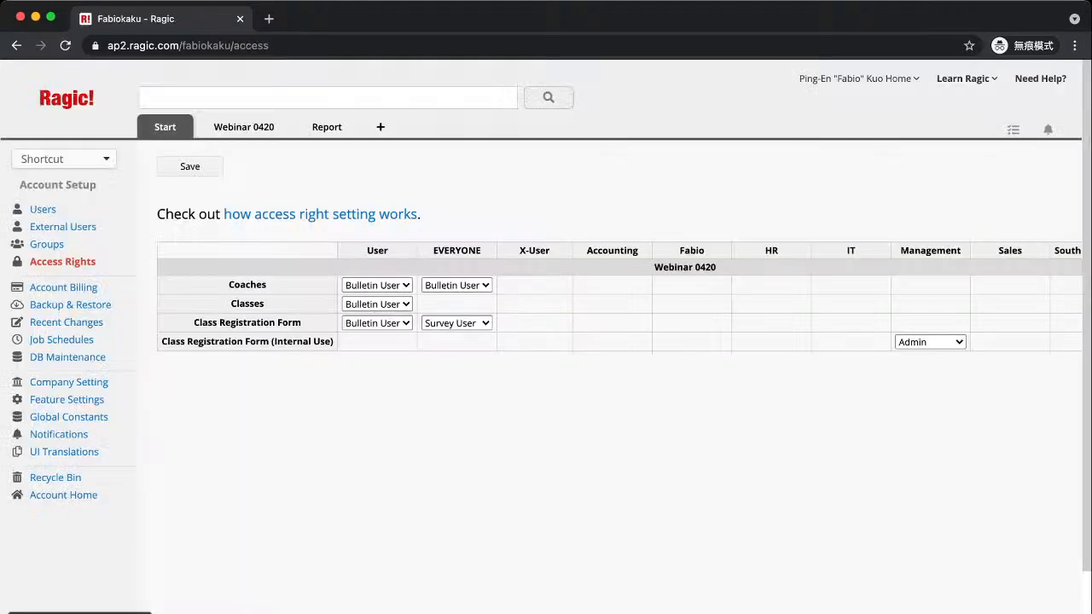
pyautogui.hscroll(2, 534, 285)
pyautogui.hscroll(-2, 534, 285)
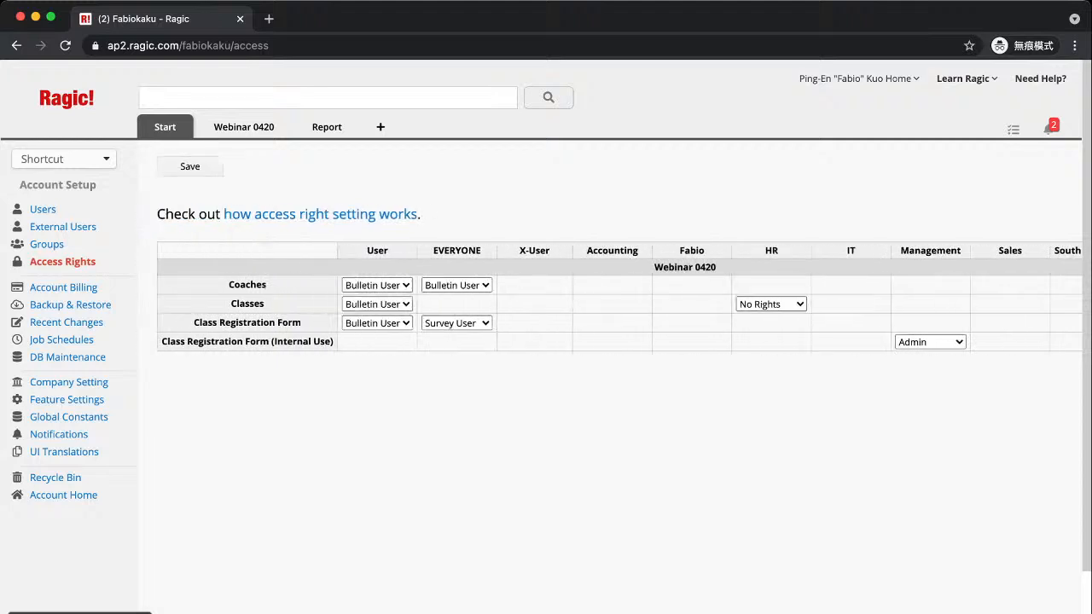
pyautogui.hscroll(3, 771, 305)
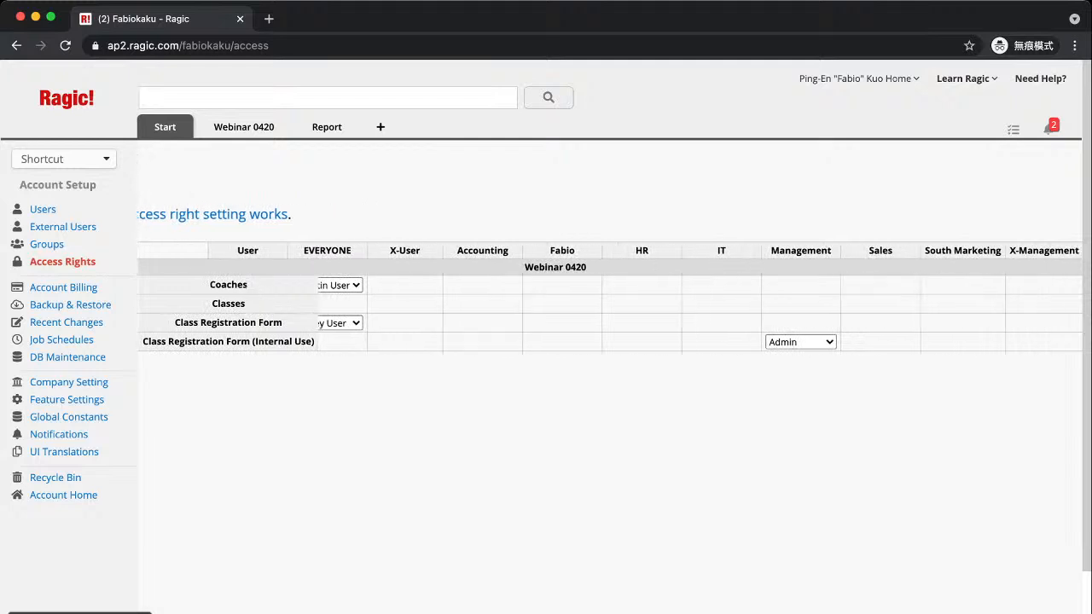
pyautogui.hscroll(-3, 639, 341)
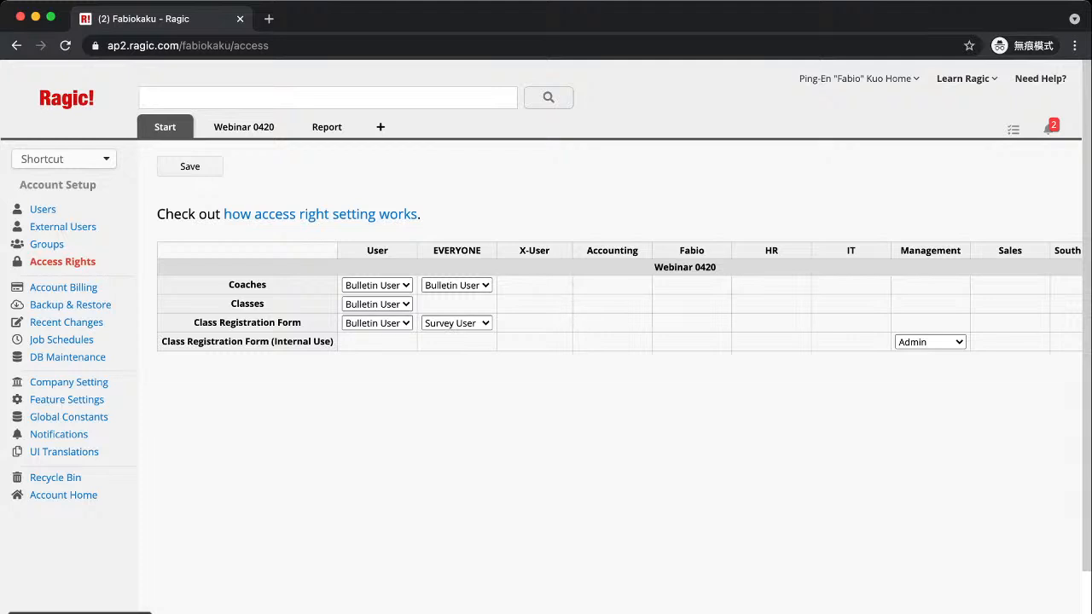
# In the Classes row, set X-User to Survey User, HR to Bulletin User and IT to Admin
pyautogui.moveTo(534, 305)
pyautogui.click(534, 305)
pyautogui.click(534, 323)
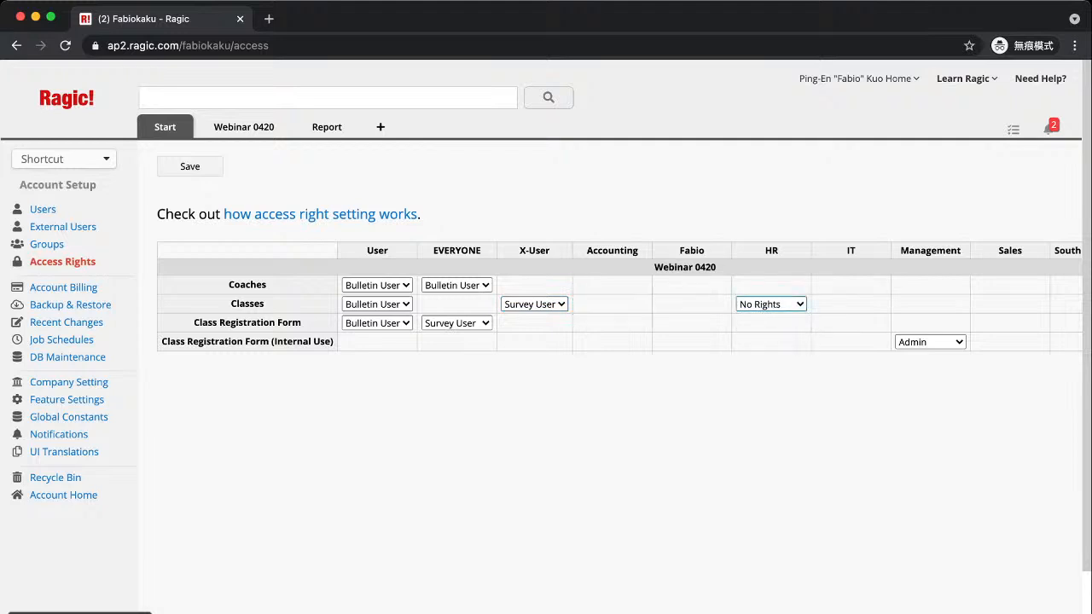
pyautogui.click(771, 336)
pyautogui.click(851, 305)
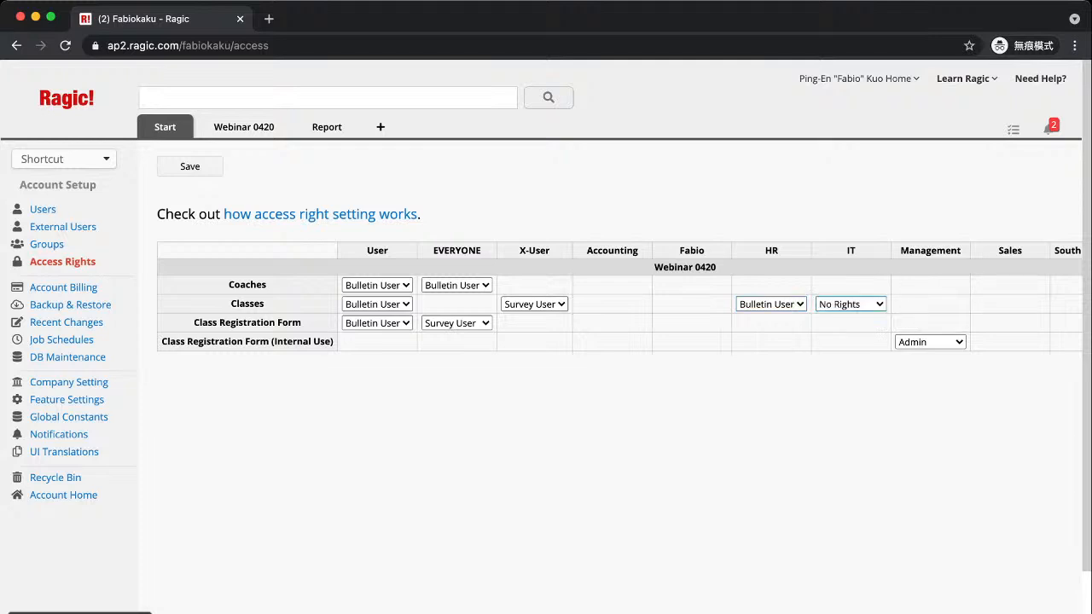
pyautogui.click(845, 367)
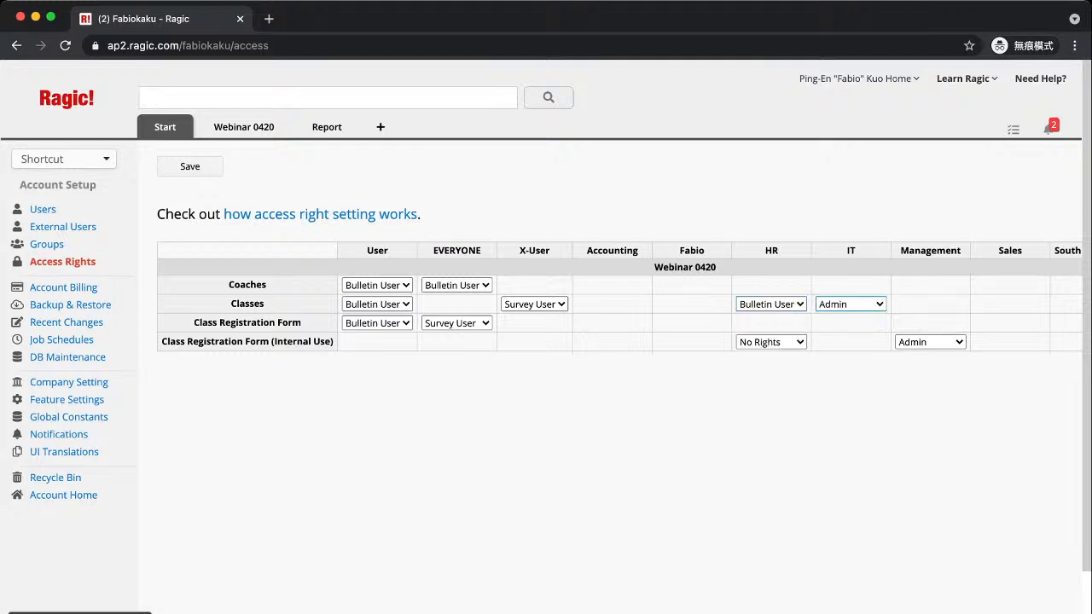
pyautogui.hscroll(1, 610, 342)
pyautogui.hscroll(5, 1043, 322)
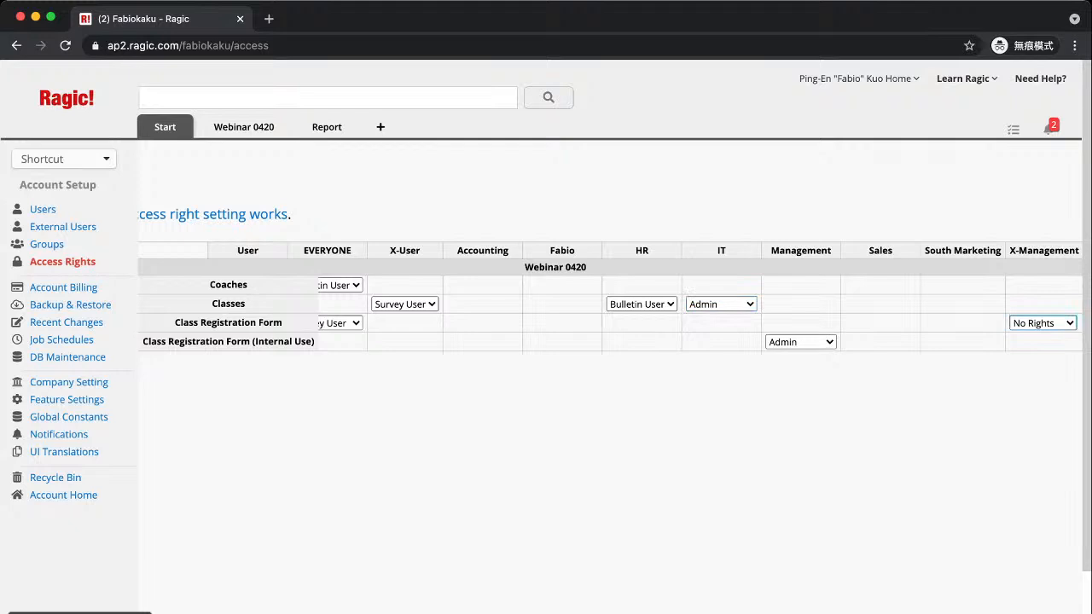
pyautogui.hscroll(-5, 342, 304)
# Save the updated Classes sheet access rights in the Access Rights table
pyautogui.moveTo(166, 127)
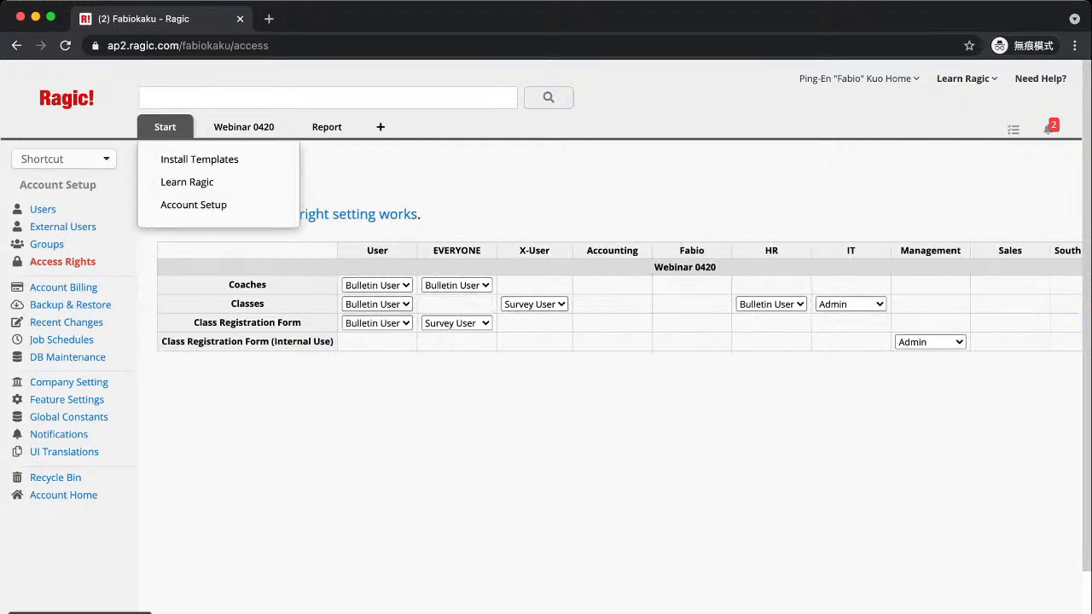
pyautogui.click(189, 166)
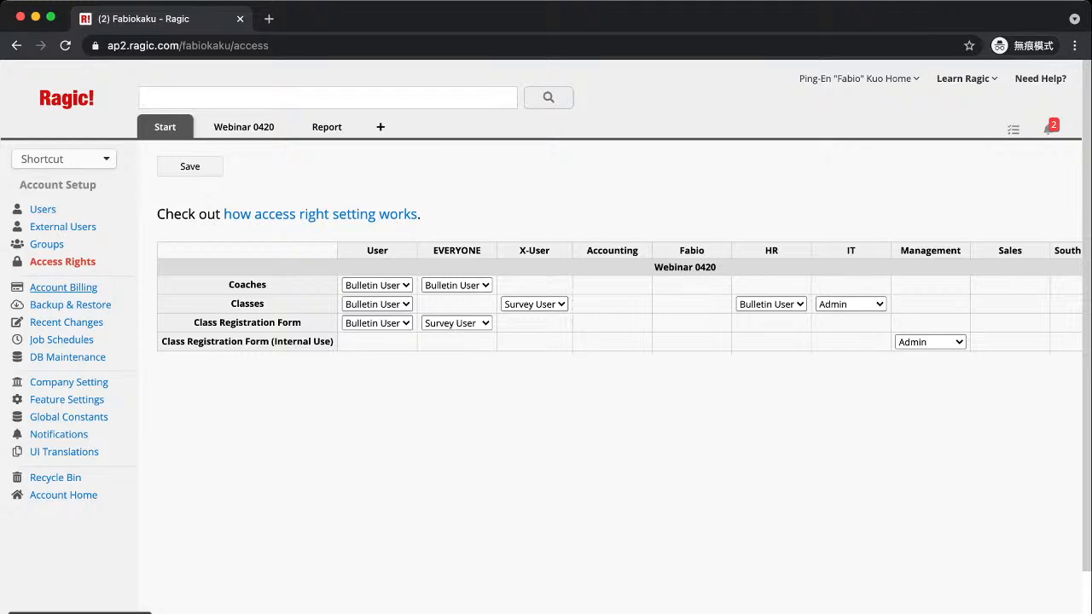
# Show Account Billing's Free, Lite, Professional, Concurrent Users and Enterprise plan comparison
pyautogui.click(64, 288)
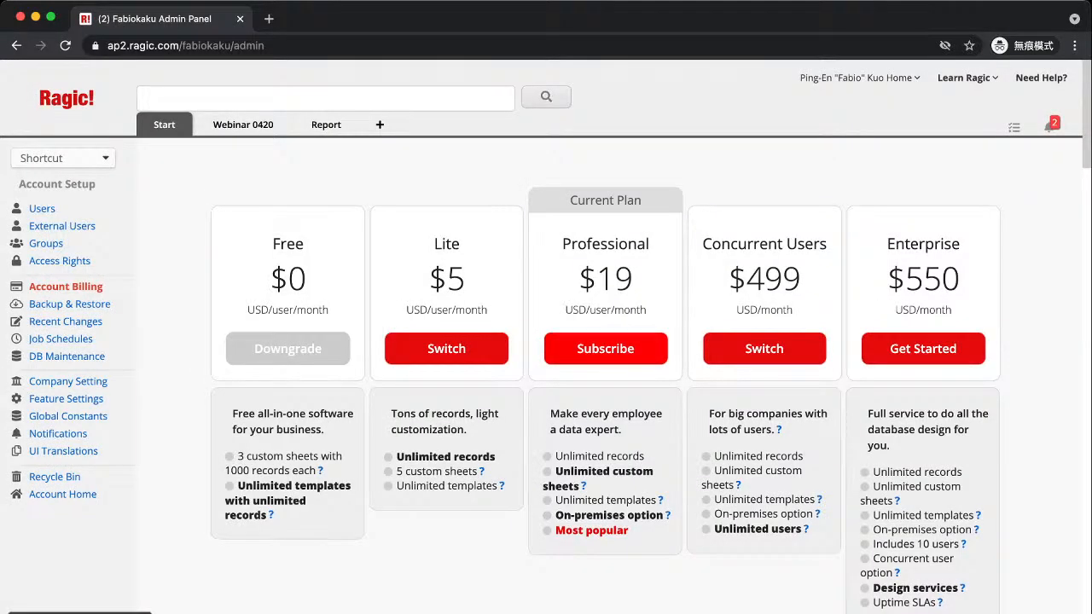
# Start a Professional subscription and review the order: 3 users at $19, monthly, $57.00 total
pyautogui.click(606, 349)
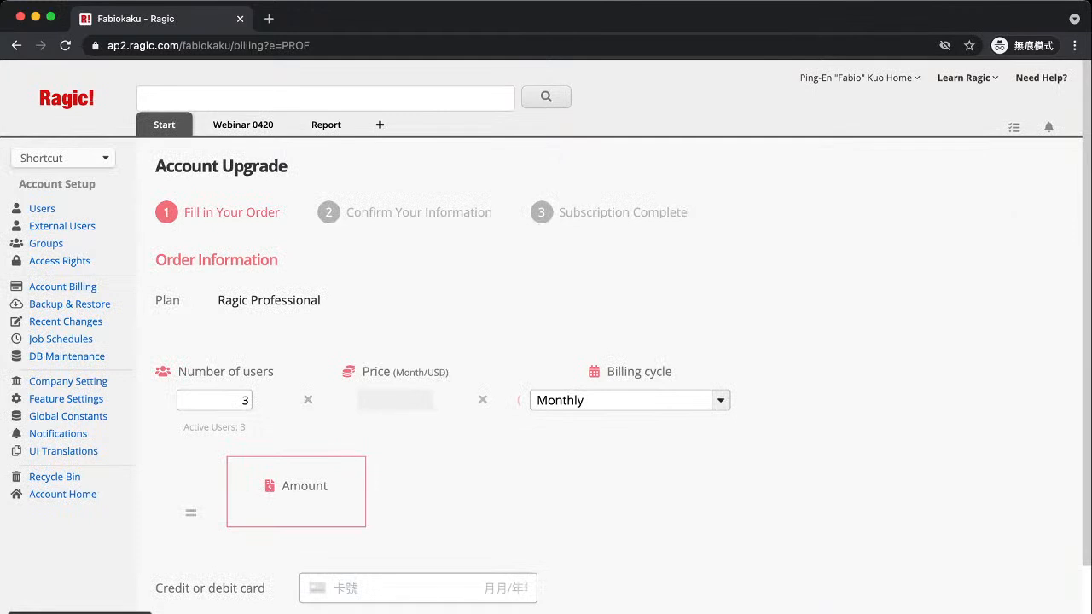
pyautogui.scroll(-1, 605, 349)
pyautogui.scroll(1, 605, 349)
pyautogui.scroll(-3, 546, 333)
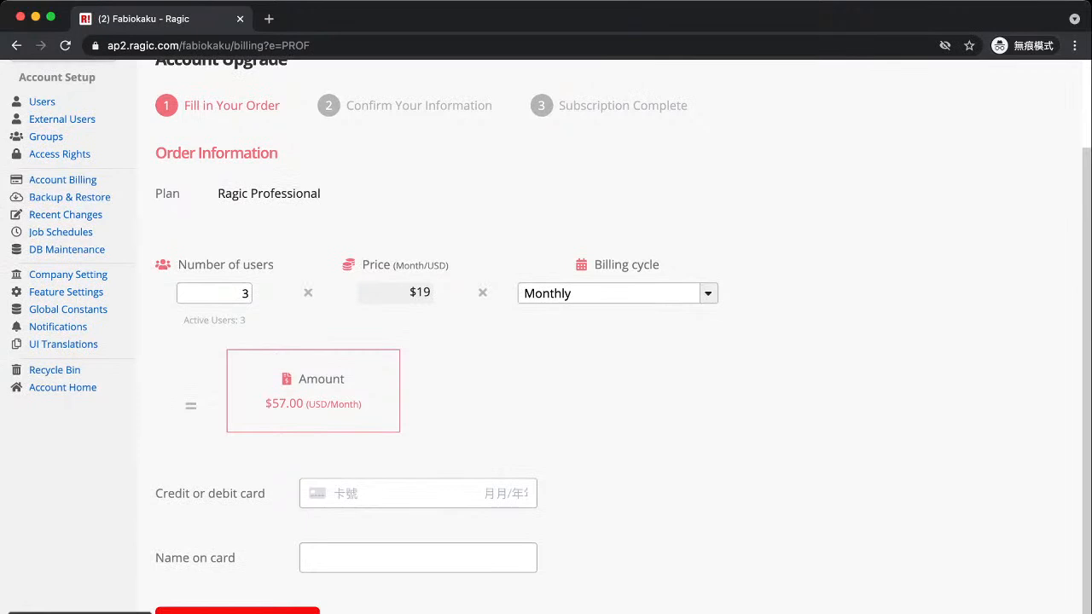
pyautogui.scroll(3, 546, 336)
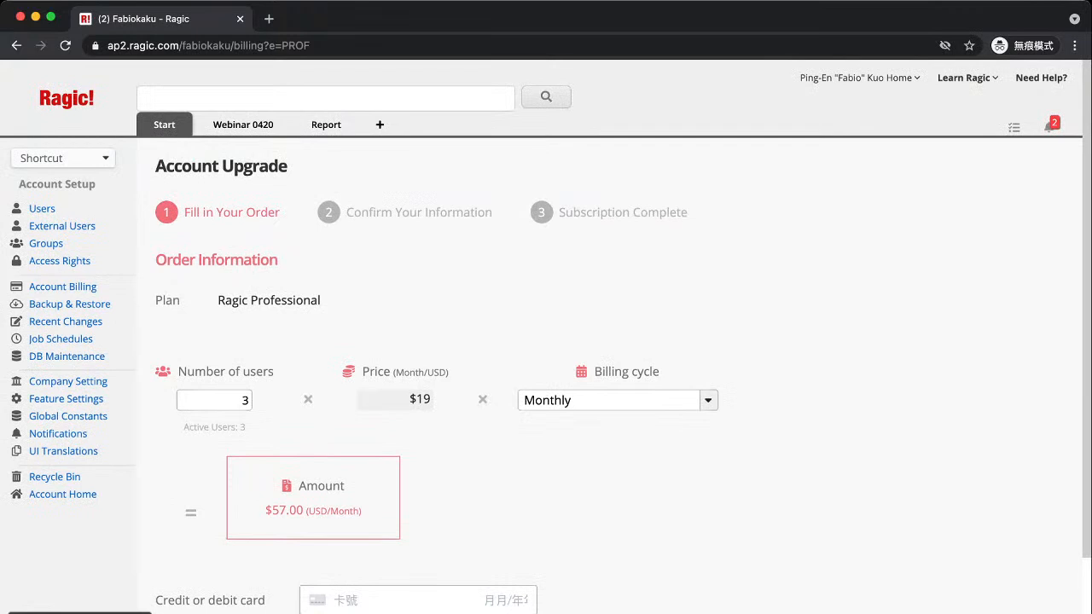
pyautogui.scroll(-3, 546, 336)
pyautogui.scroll(2, 546, 336)
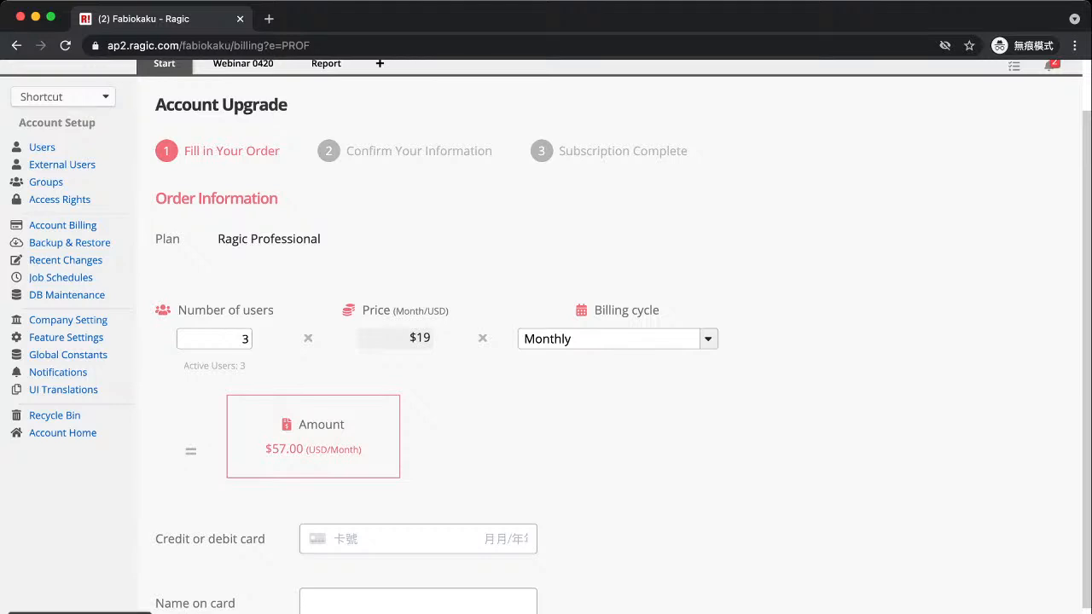
pyautogui.scroll(-1, 546, 336)
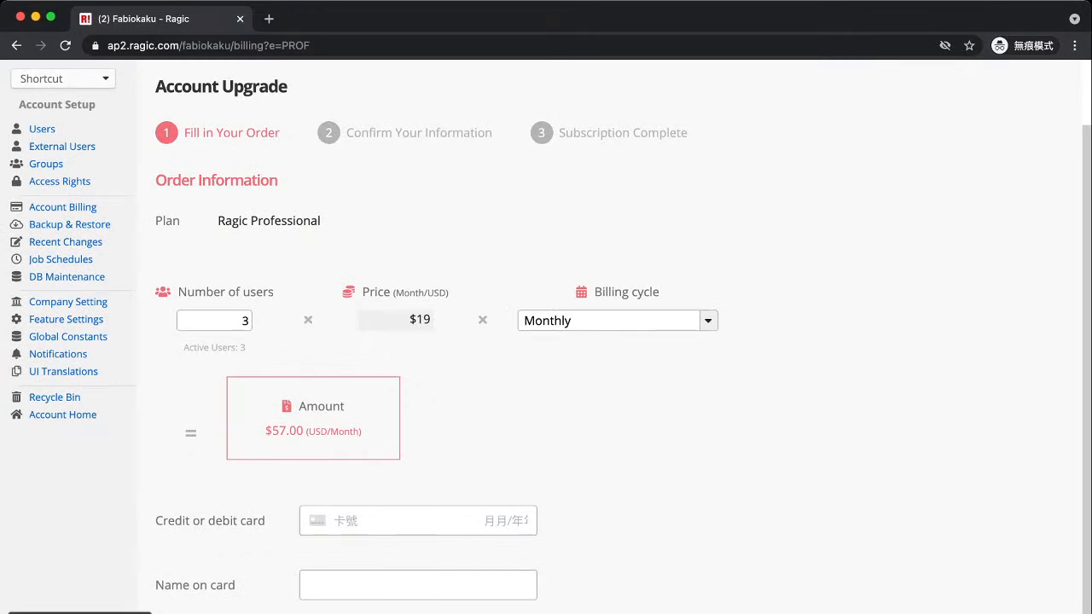
pyautogui.scroll(4, 546, 336)
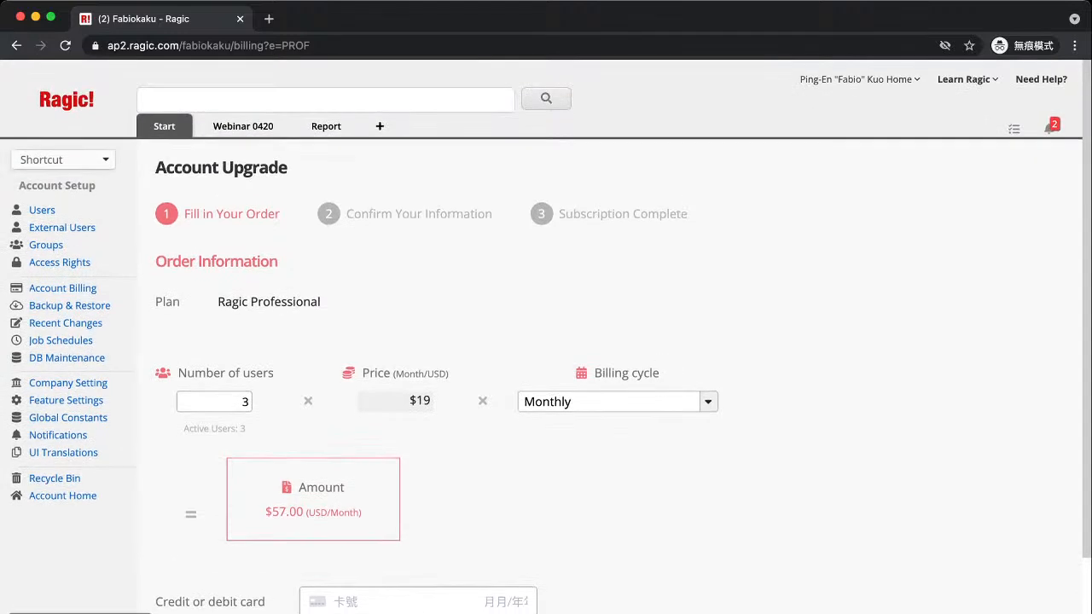
pyautogui.scroll(-5, 546, 336)
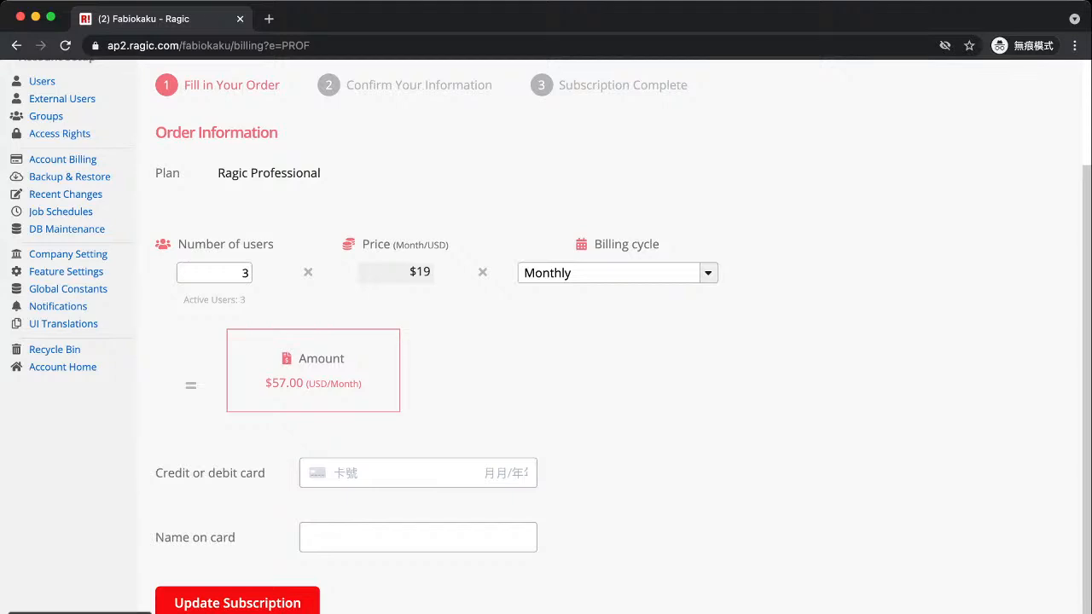
pyautogui.scroll(3, 60, 275)
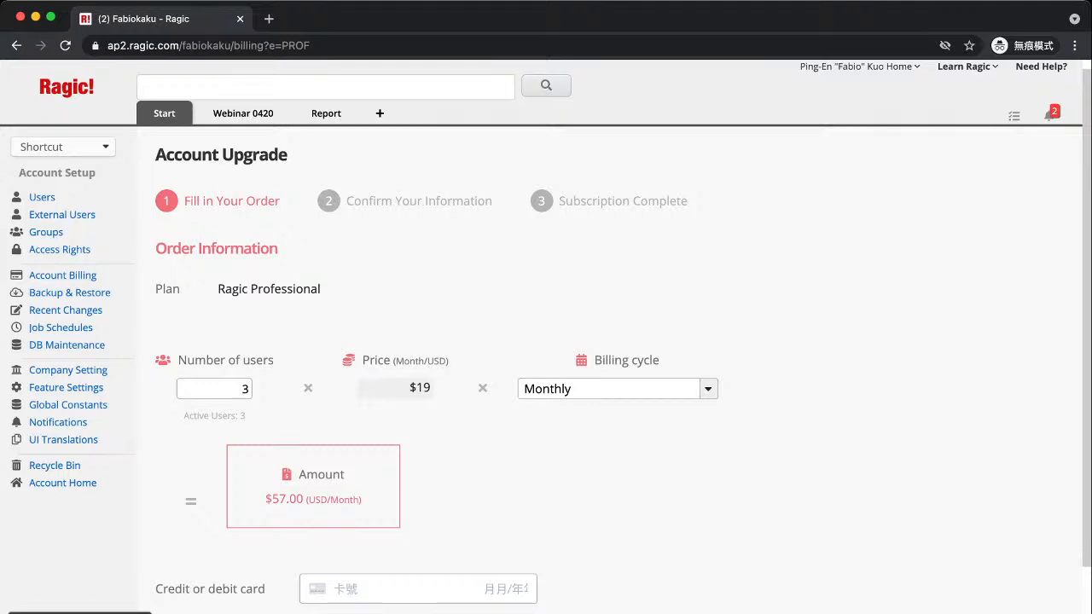
# Show Backup & Restore with 95.3MB storage used and daily, weekly, bi-weekly backups
pyautogui.click(69, 293)
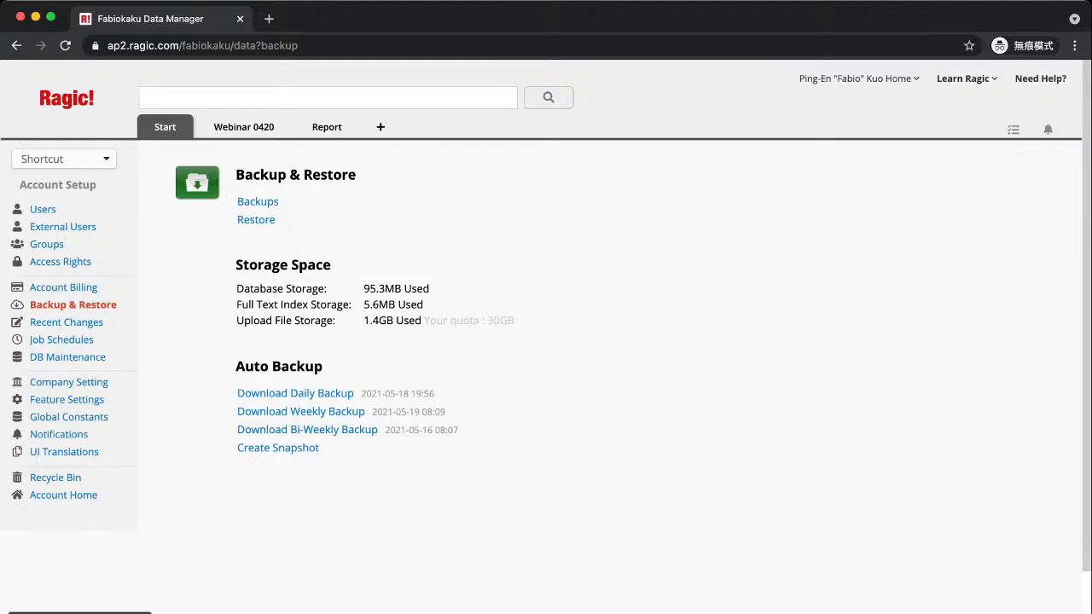
pyautogui.click(258, 202)
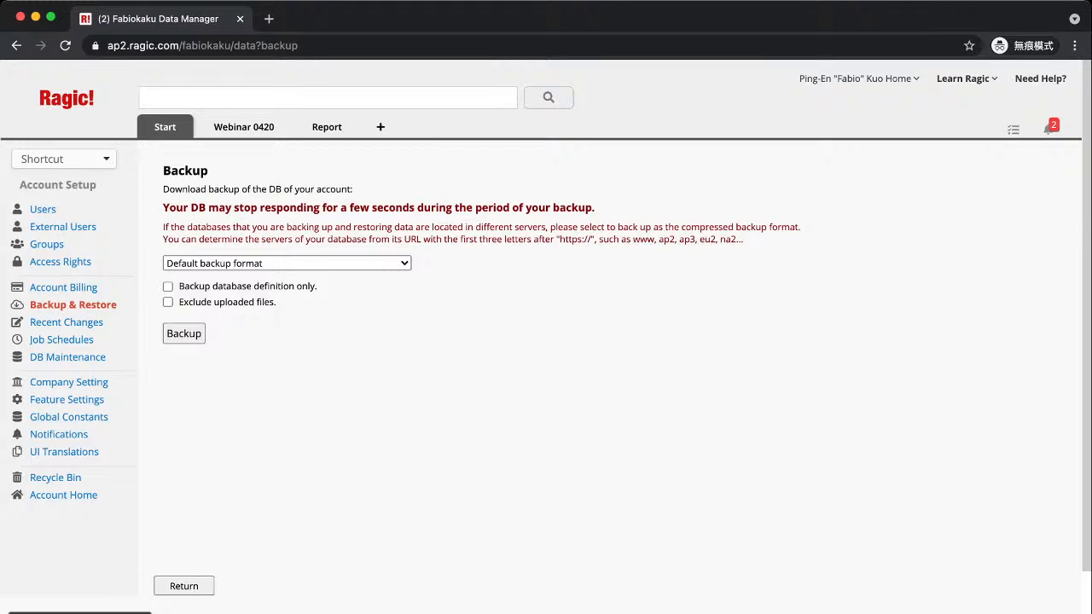
pyautogui.click(125, 45)
pyautogui.click(125, 45)
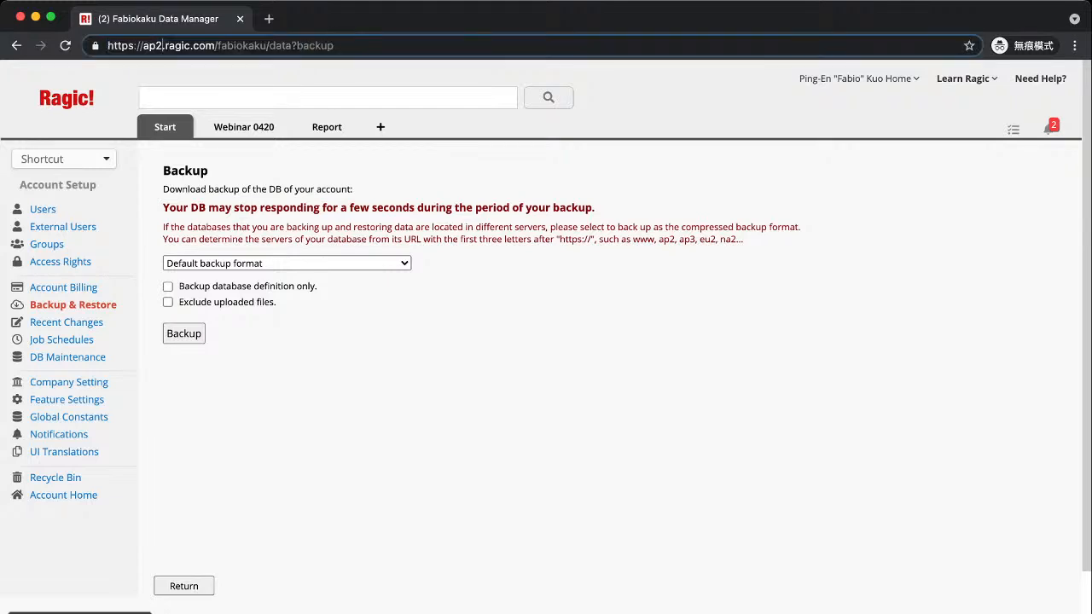
pyautogui.doubleClick(161, 45)
pyautogui.moveTo(143, 46); pyautogui.dragTo(162, 45)
pyautogui.click(286, 264)
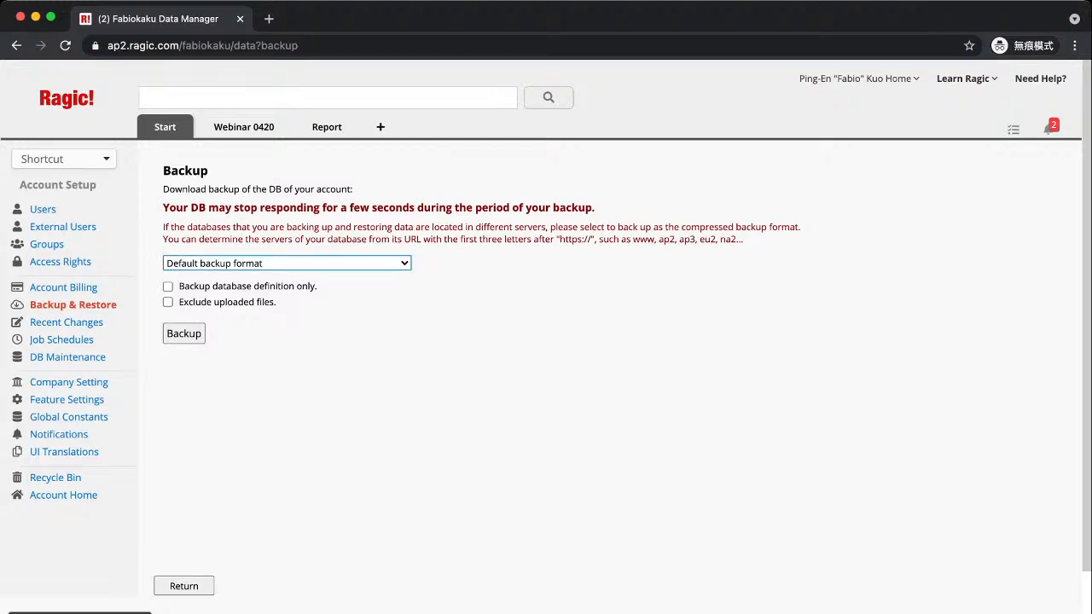
pyautogui.click(287, 279)
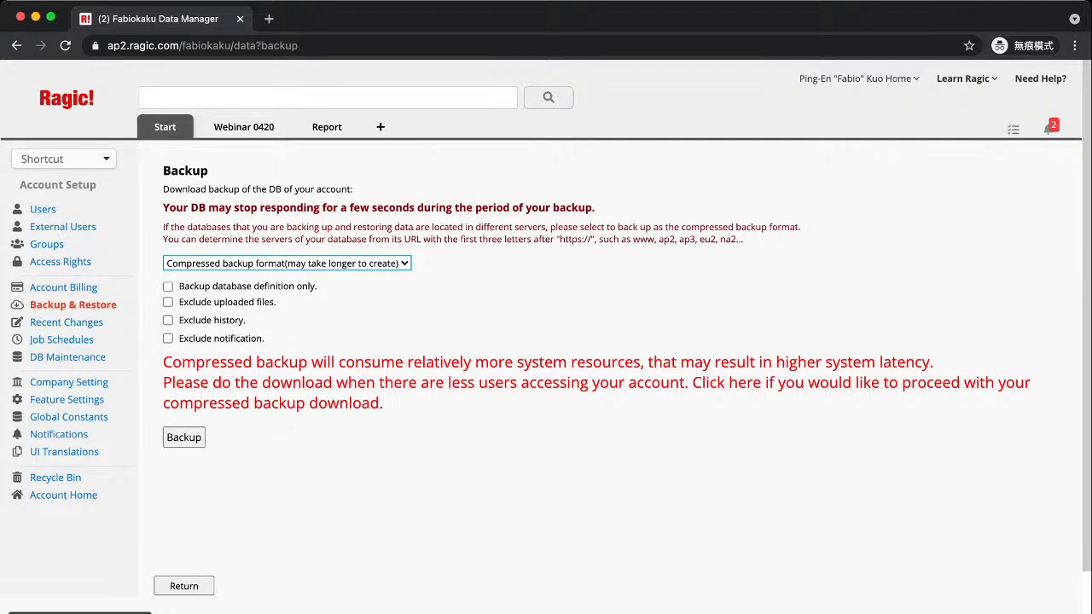
pyautogui.click(16, 45)
pyautogui.click(69, 293)
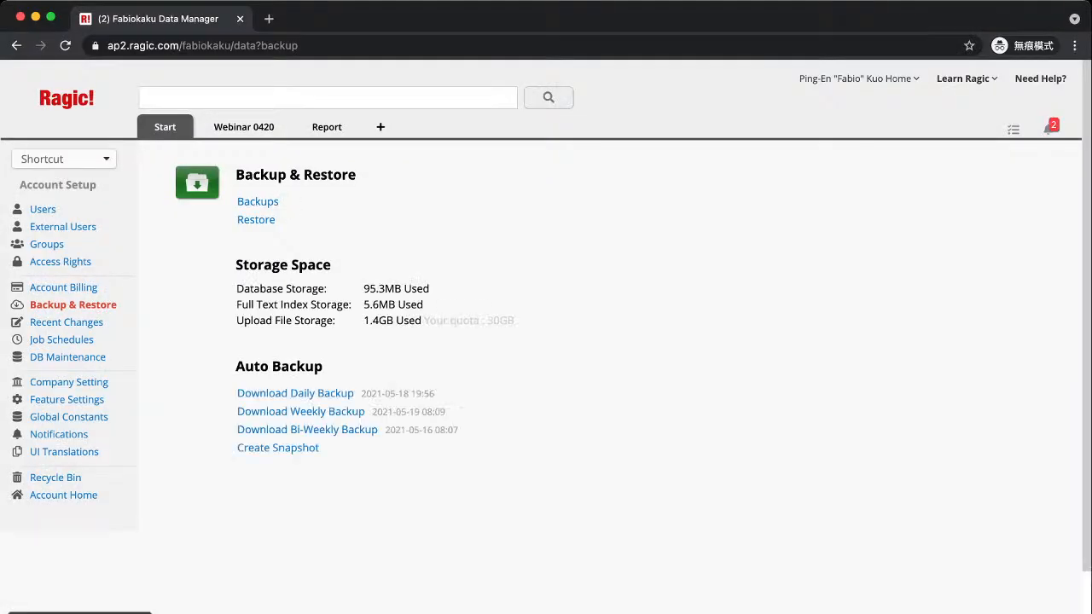
pyautogui.click(256, 219)
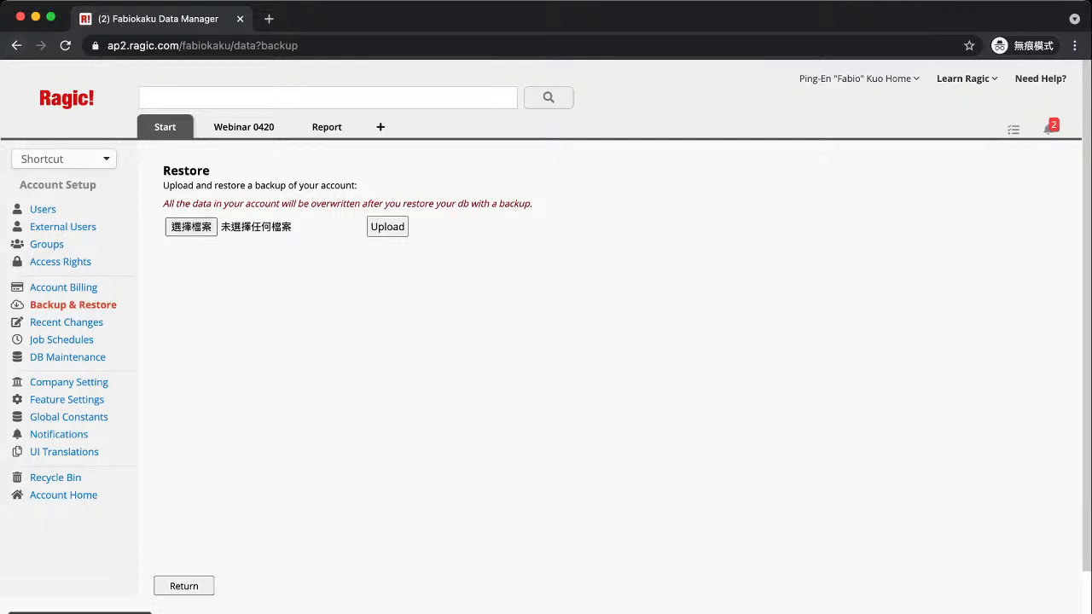
pyautogui.click(16, 45)
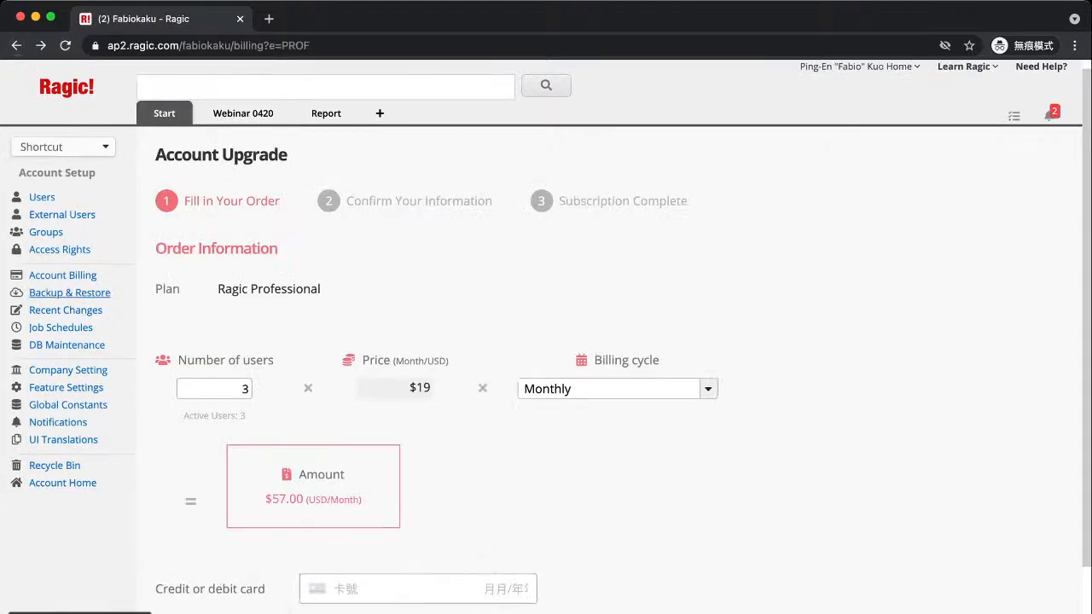
pyautogui.click(69, 293)
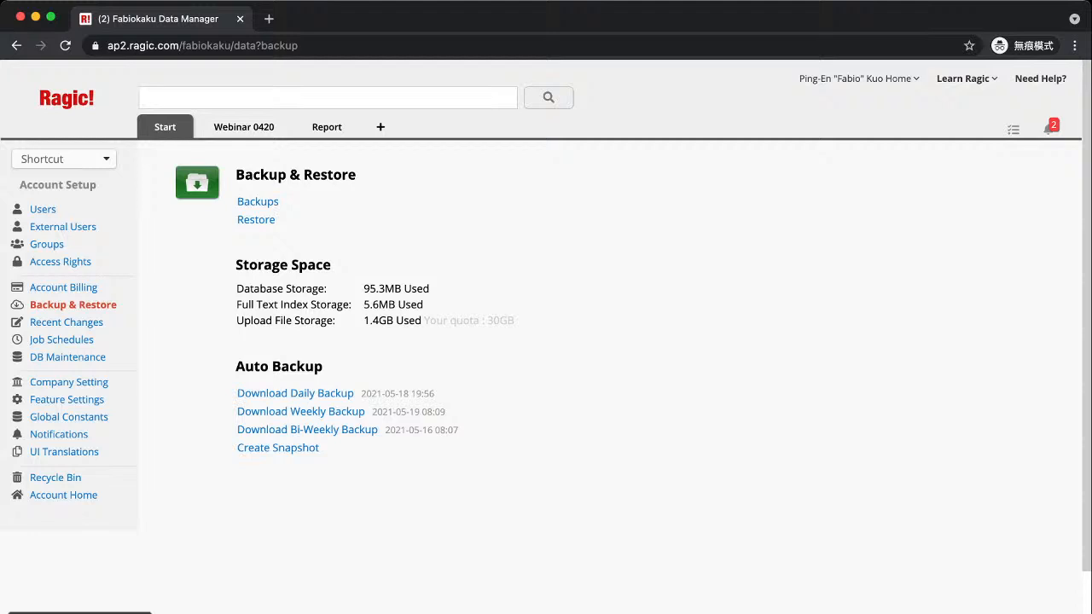
# Open Recent Changes and scroll through the record history and Database Design Changes lists
pyautogui.moveTo(244, 127)
pyautogui.click(67, 322)
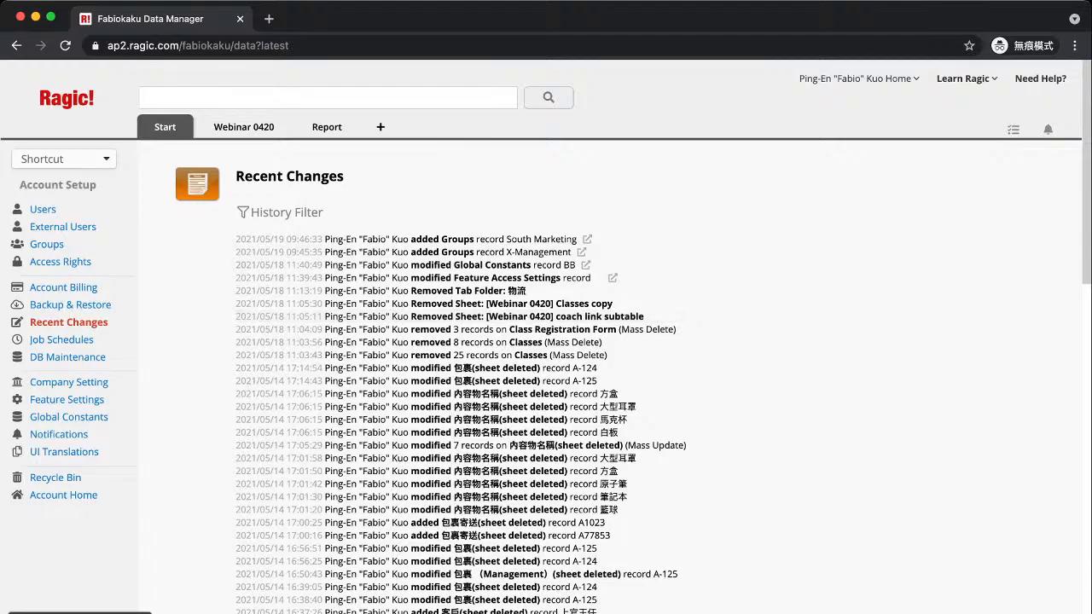
pyautogui.scroll(-5, 546, 341)
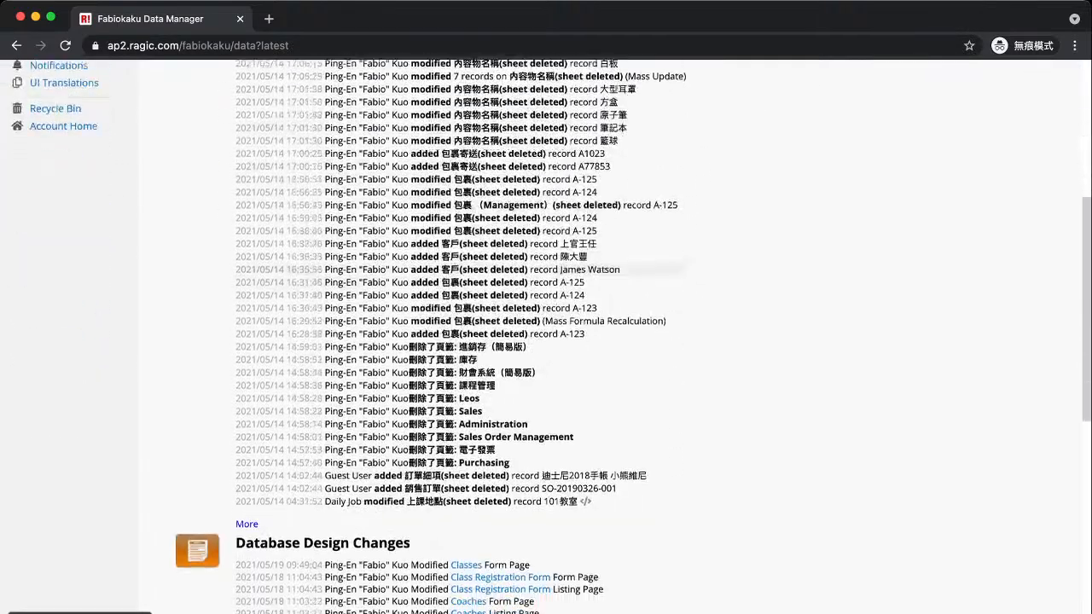
pyautogui.scroll(5, 545, 341)
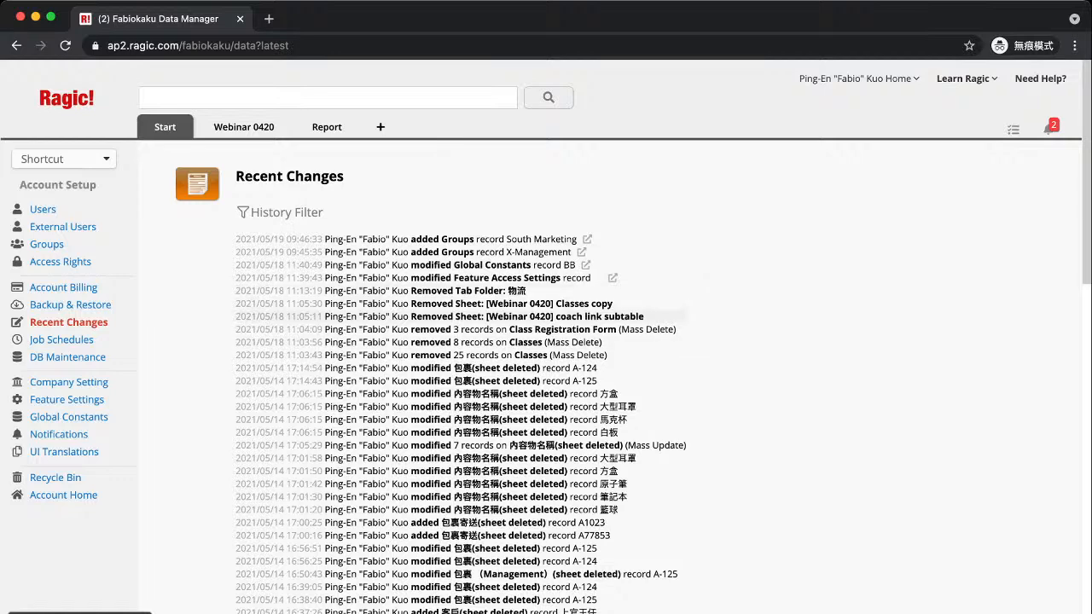
pyautogui.scroll(-10, 597, 265)
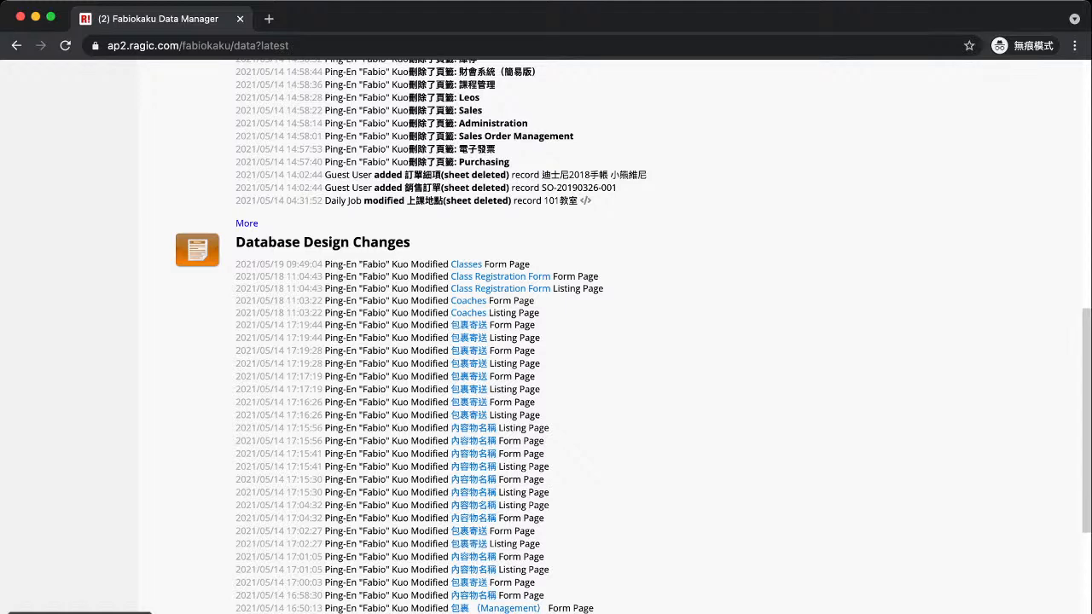
pyautogui.scroll(-2, 546, 341)
pyautogui.scroll(-2, 546, 342)
pyautogui.scroll(3, 546, 341)
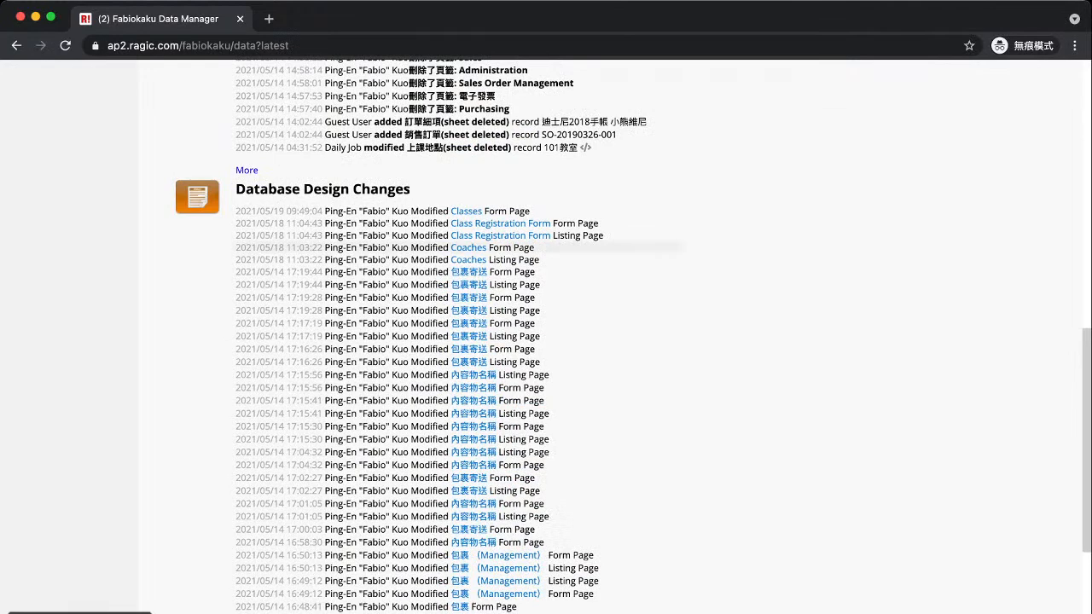
pyautogui.scroll(-1, 546, 341)
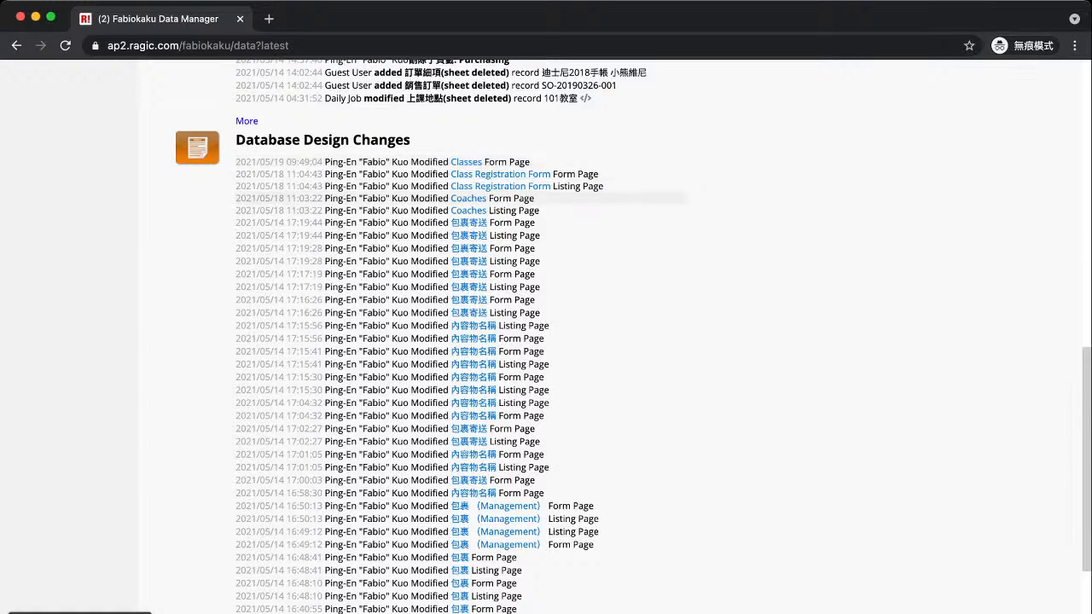
pyautogui.scroll(-5, 546, 341)
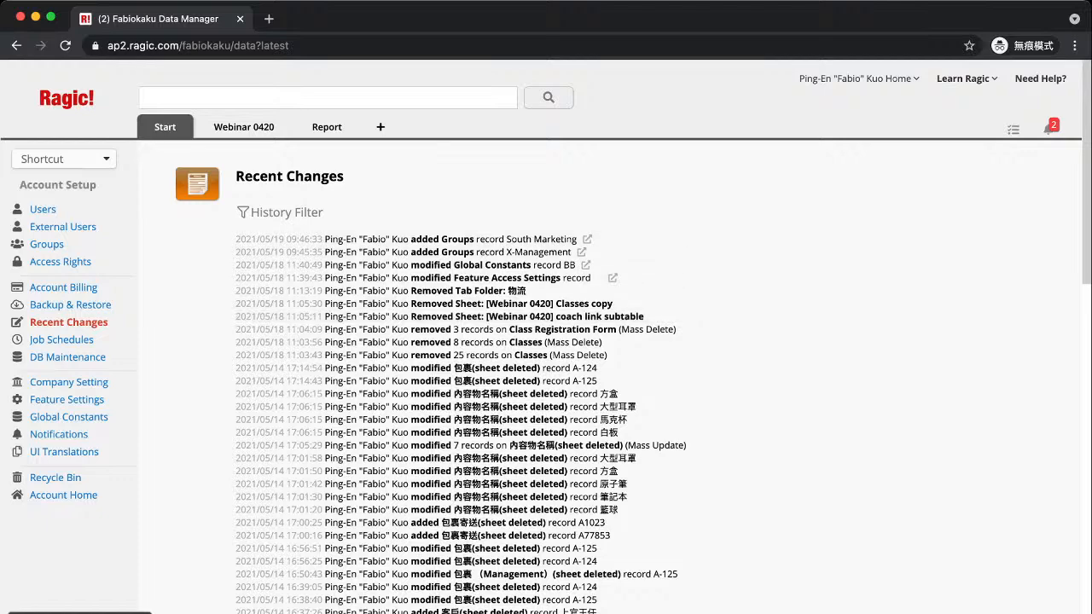
# Set the history filter's sheet to Webinar 0420 - Classes, leaving the date empty
pyautogui.click(286, 212)
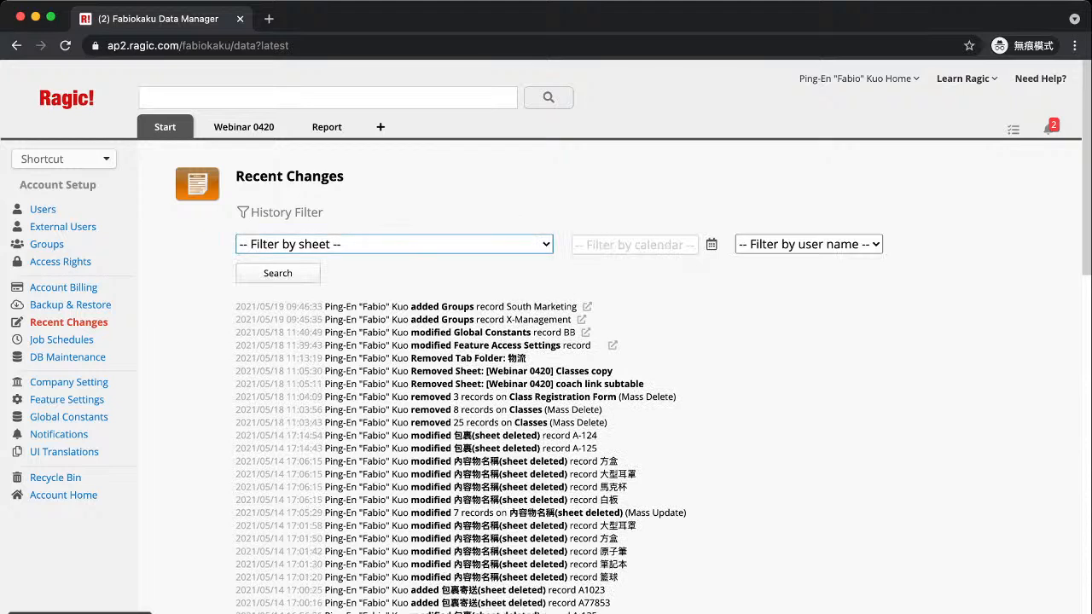
pyautogui.click(329, 345)
pyautogui.click(635, 245)
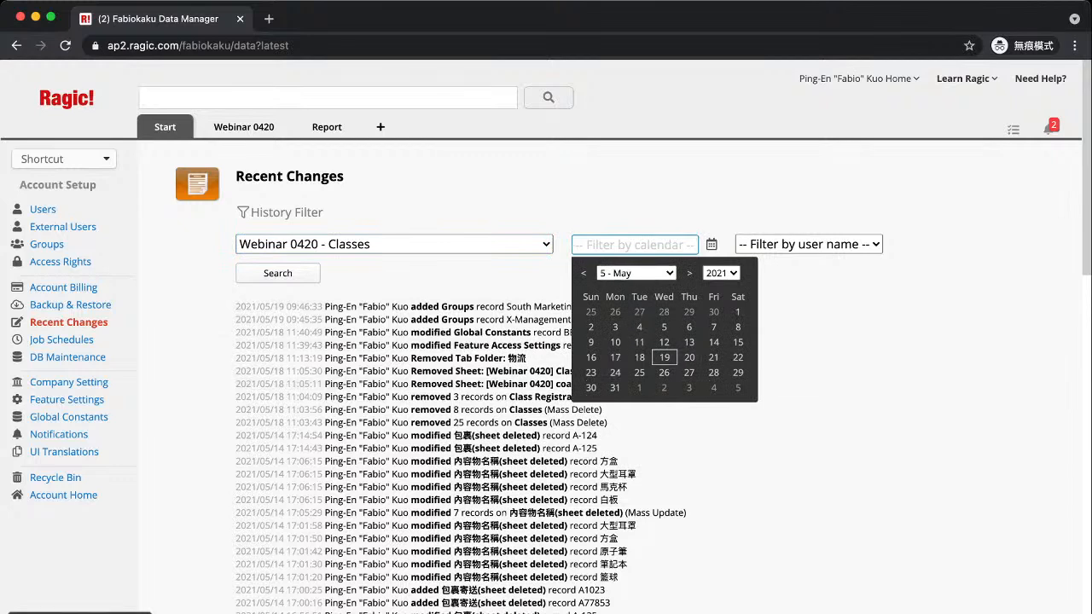
pyautogui.press('Tab')
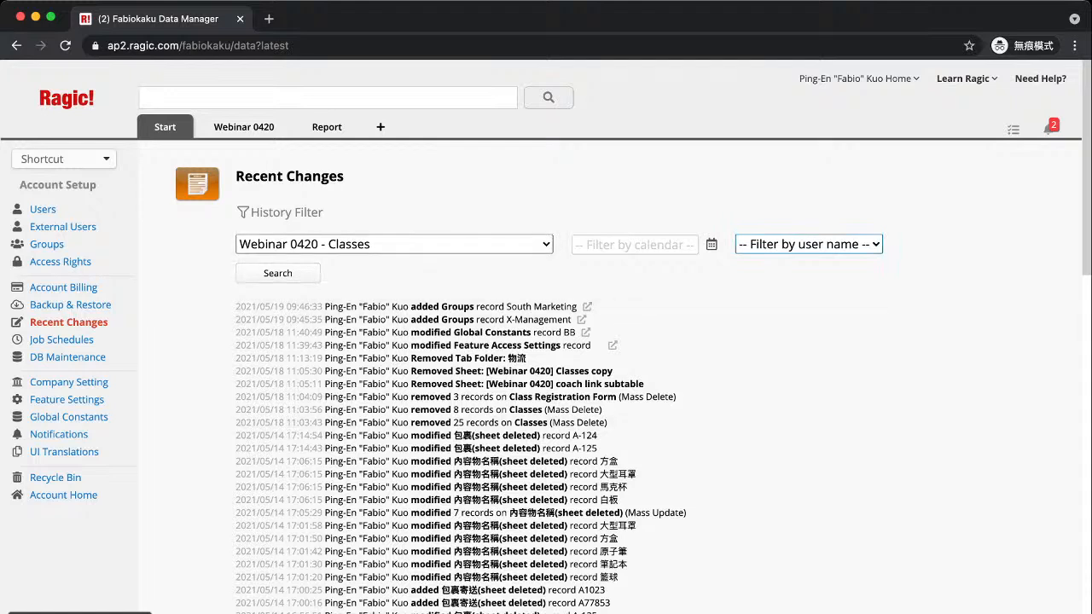
# Run the Classes history search and review its mass deletions, CID-0031 edits and CID-0036 additions
pyautogui.click(278, 273)
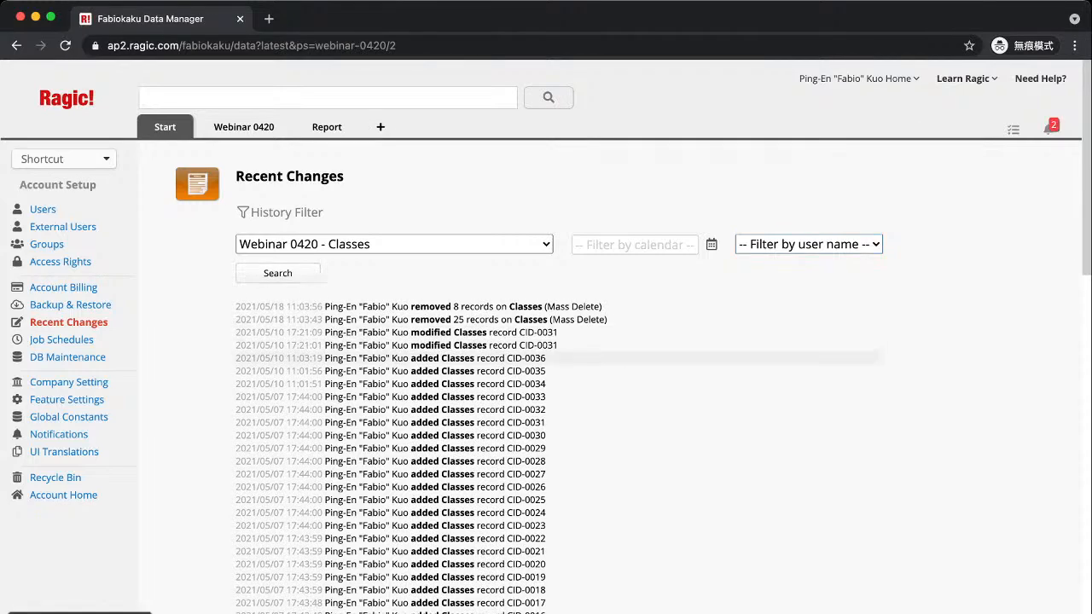
pyautogui.scroll(-2, 546, 384)
pyautogui.scroll(-3, 546, 333)
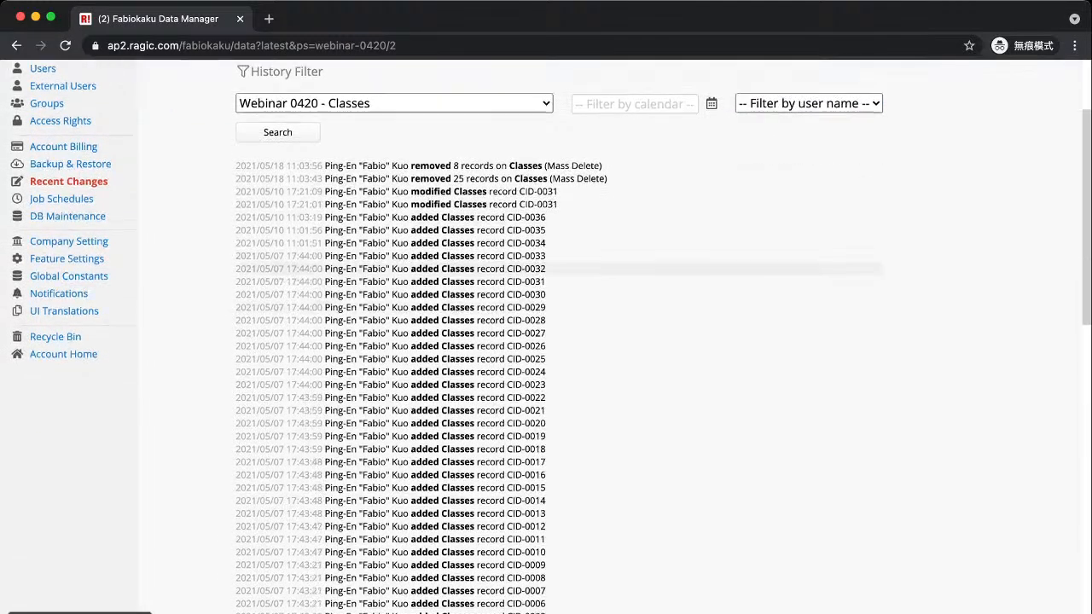
pyautogui.scroll(-5, 546, 359)
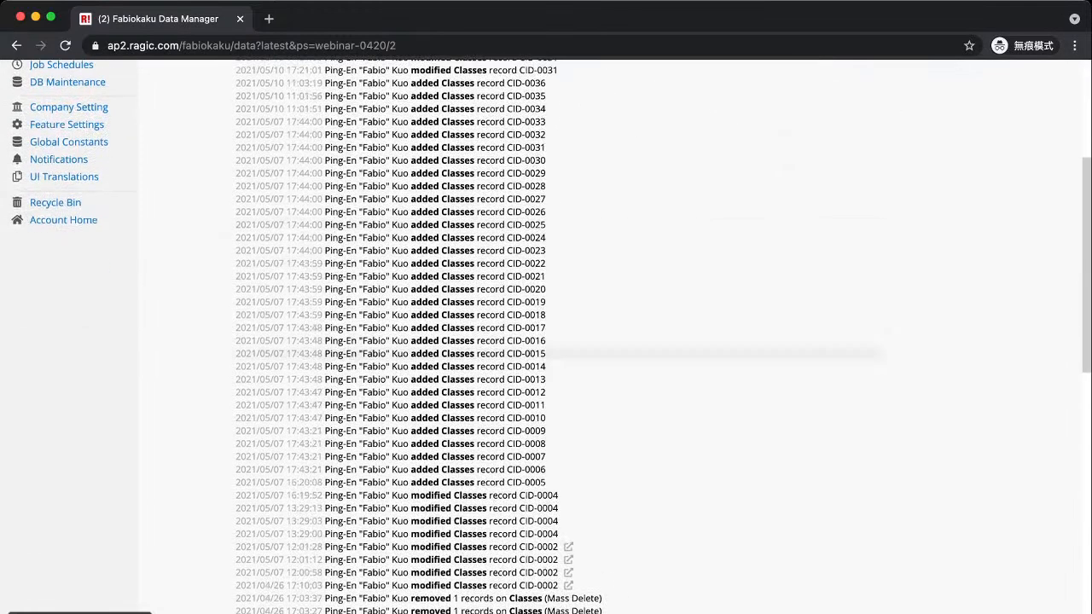
pyautogui.scroll(10, 546, 358)
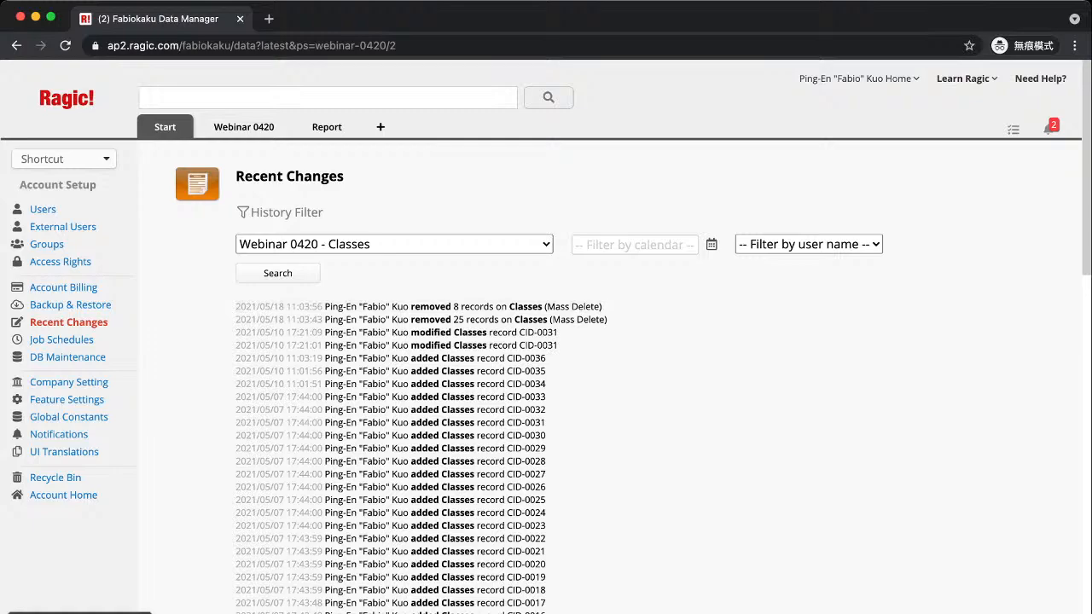
pyautogui.scroll(-15, 546, 358)
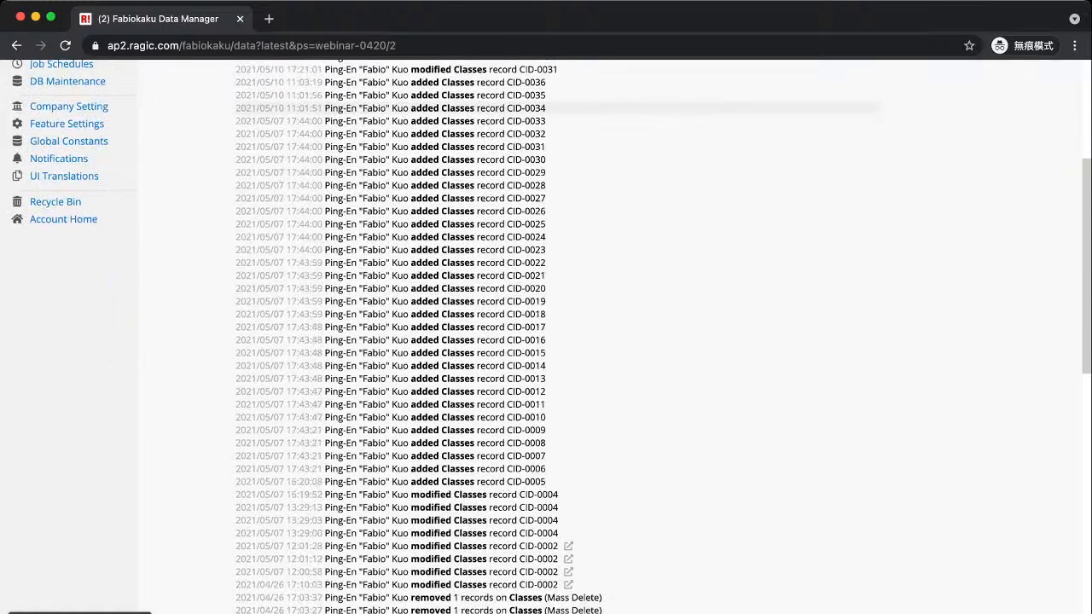
pyautogui.scroll(-1, 546, 358)
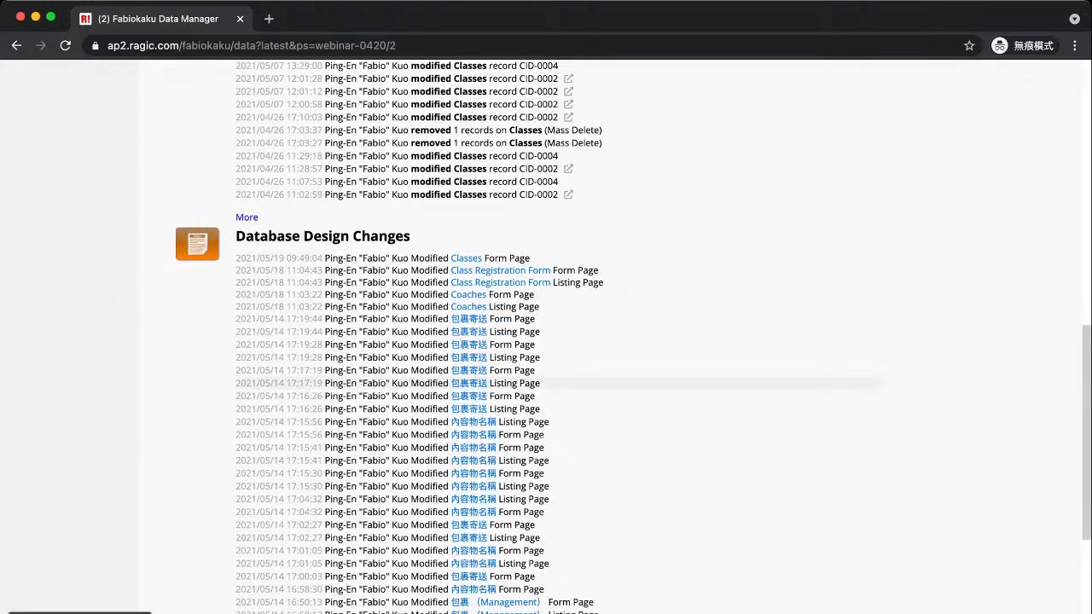
pyautogui.scroll(-2, 546, 358)
pyautogui.scroll(20, 546, 359)
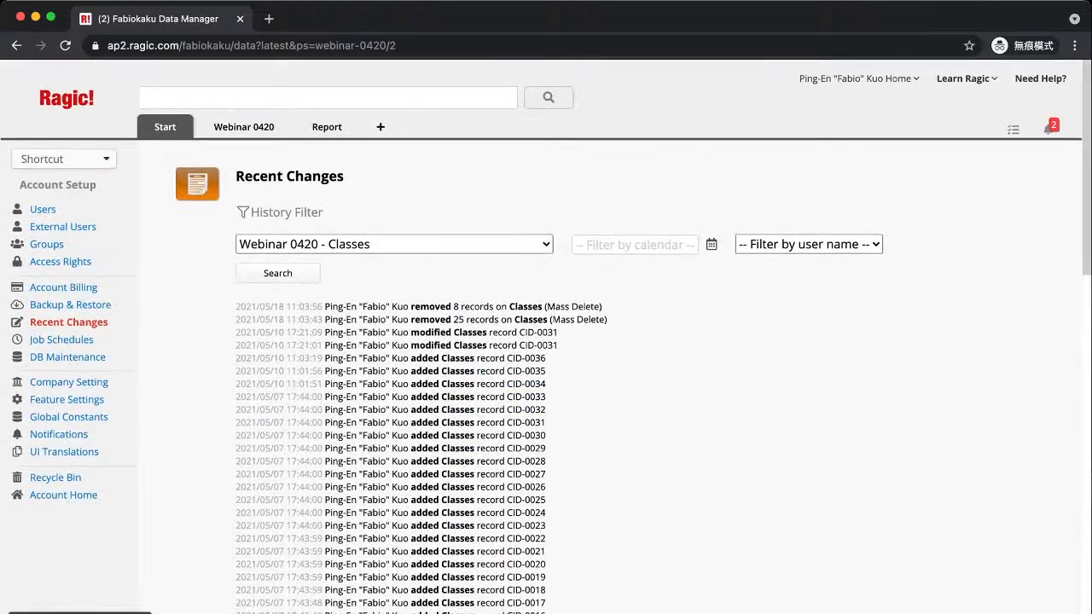
pyautogui.scroll(-2, 546, 358)
pyautogui.scroll(2, 546, 359)
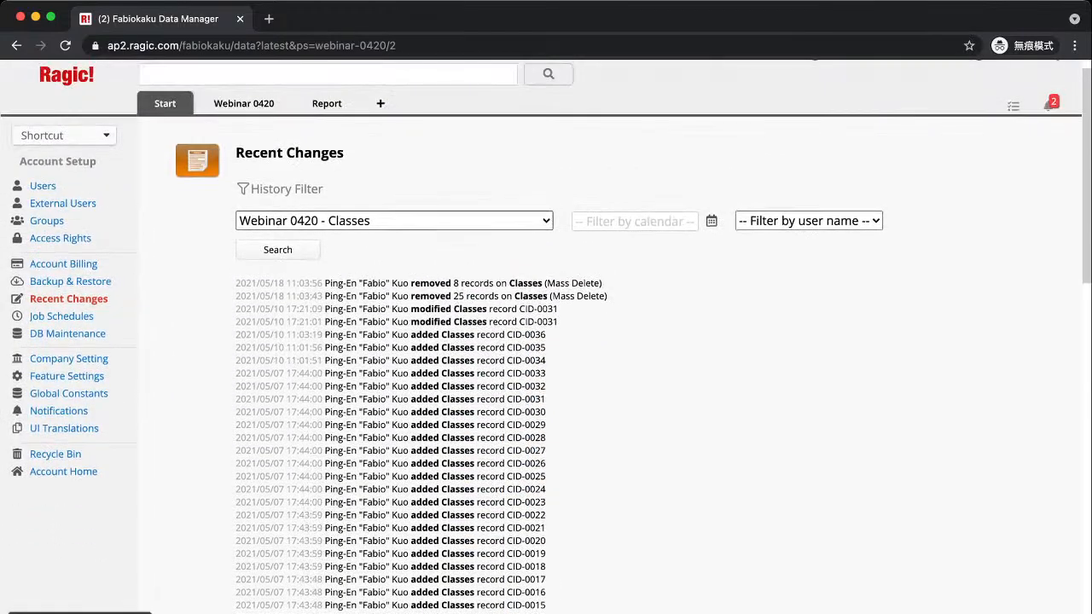
pyautogui.scroll(-3, 546, 358)
pyautogui.scroll(2, 546, 358)
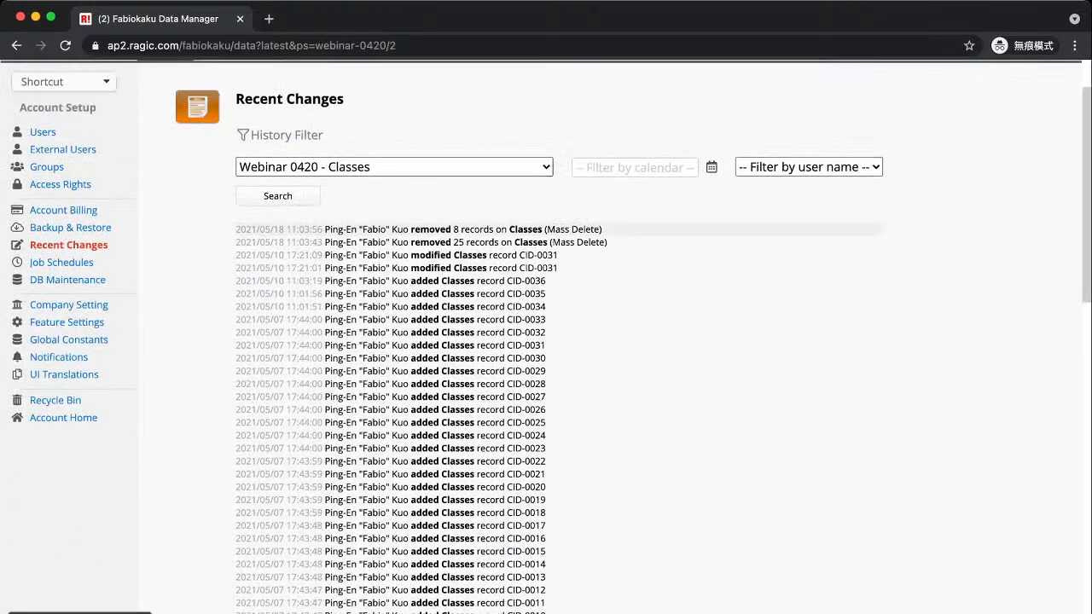
pyautogui.scroll(2, 546, 358)
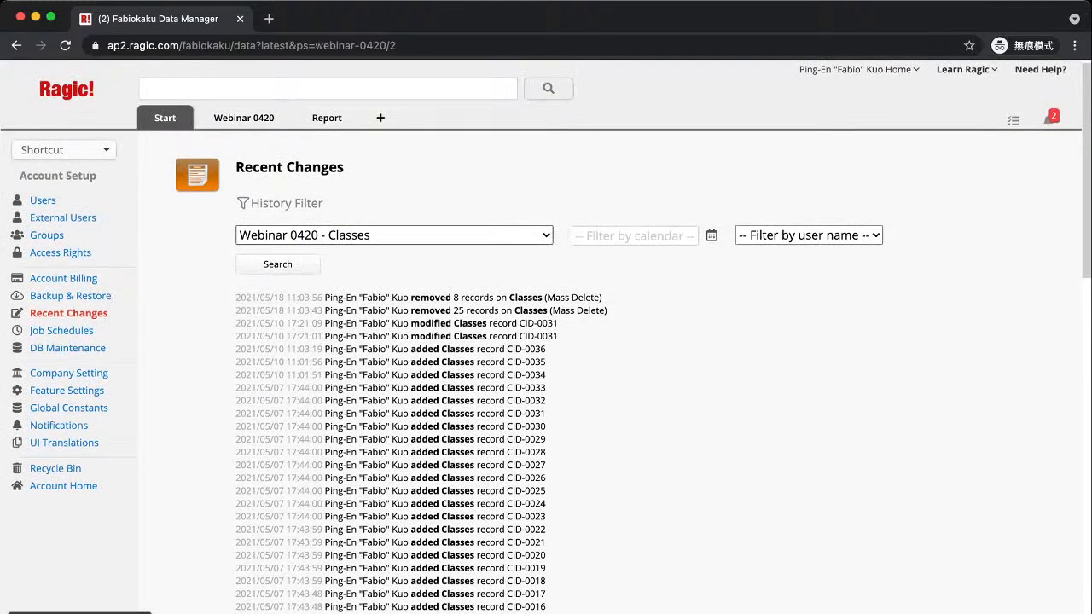
pyautogui.scroll(-2, 546, 358)
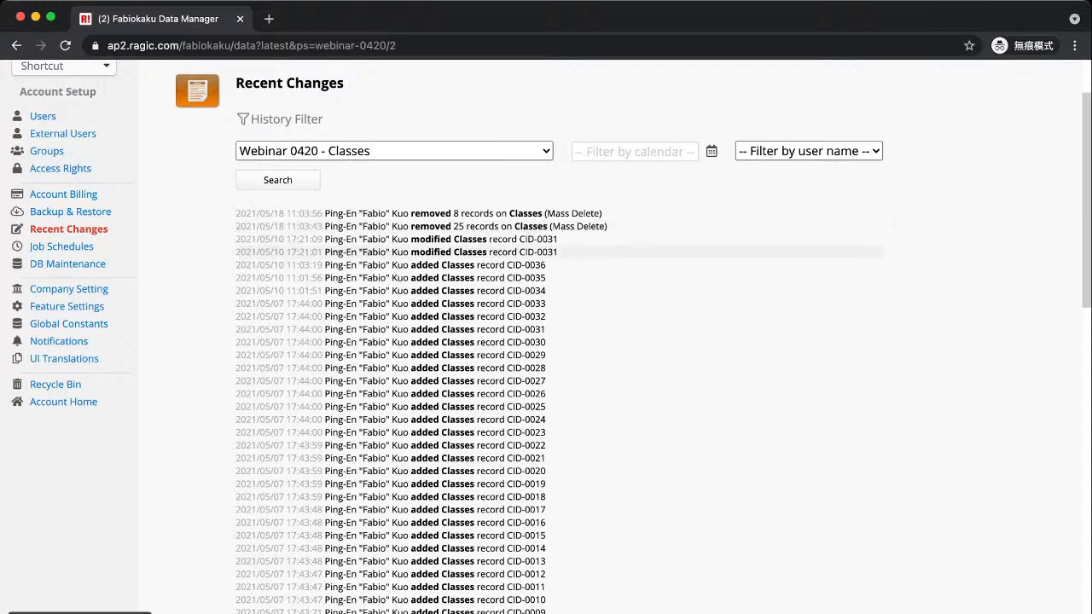
# Check that Job Schedules is empty, then view the DB Maintenance tools and system logs
pyautogui.click(51, 246)
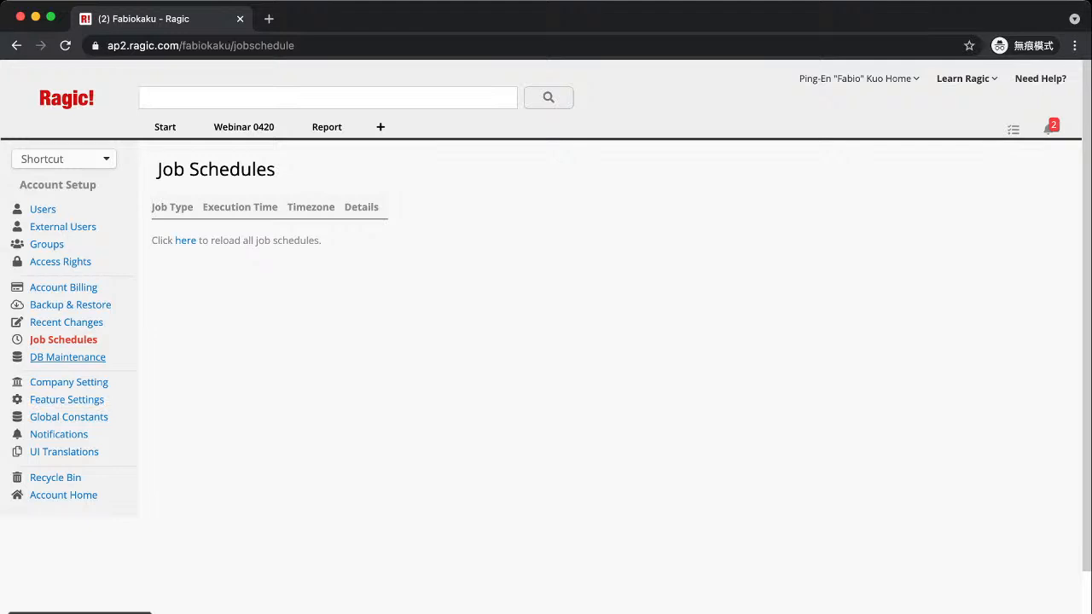
pyautogui.click(67, 356)
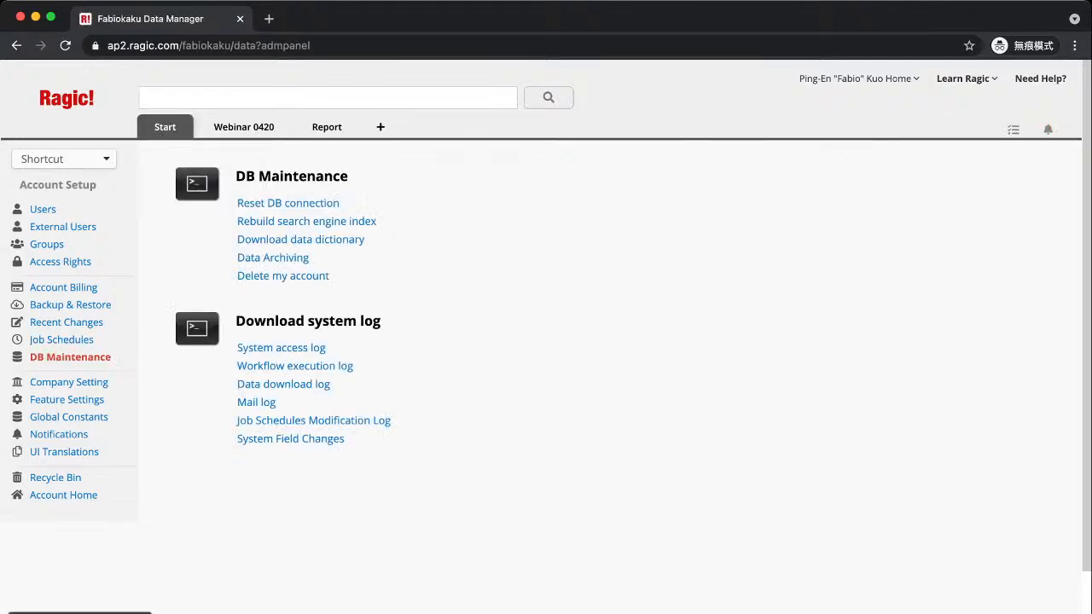
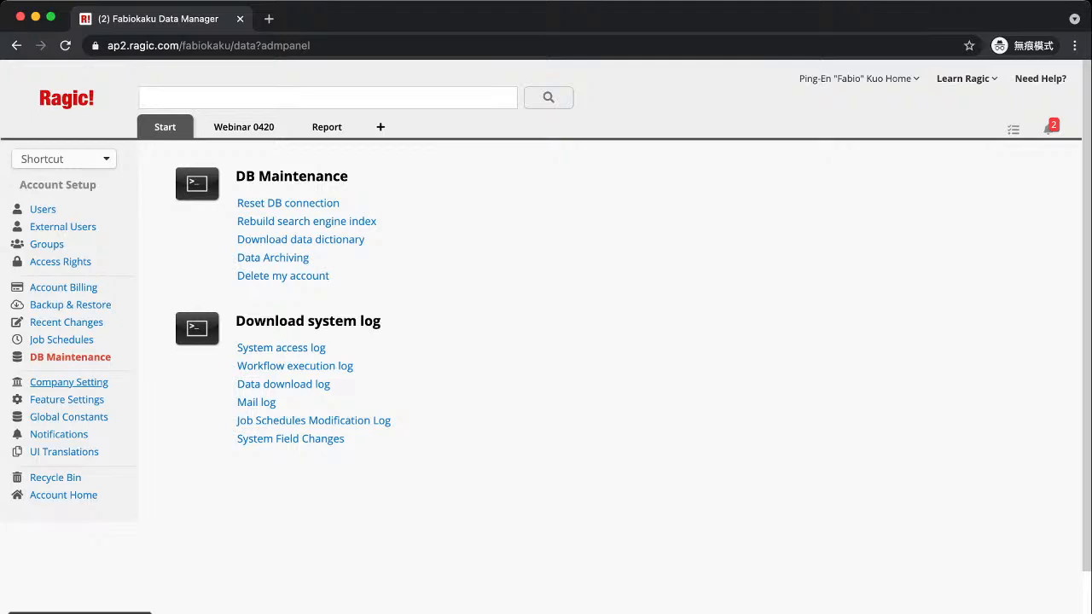
# Open Company Setting and look over its Contact Information, Security Settings and Account Settings sections
pyautogui.click(69, 382)
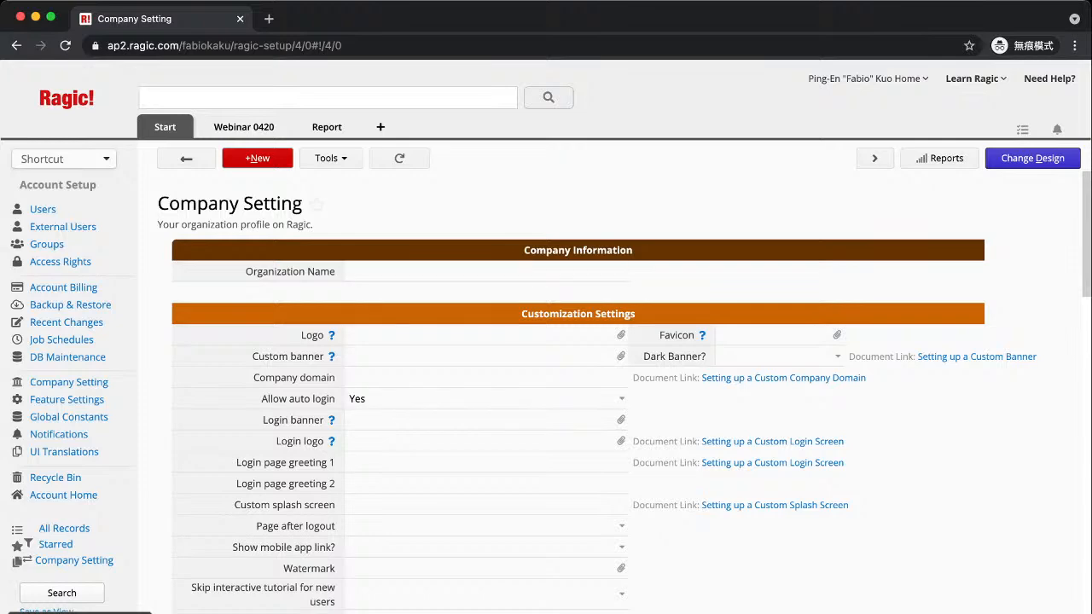
pyautogui.scroll(-5, 578, 392)
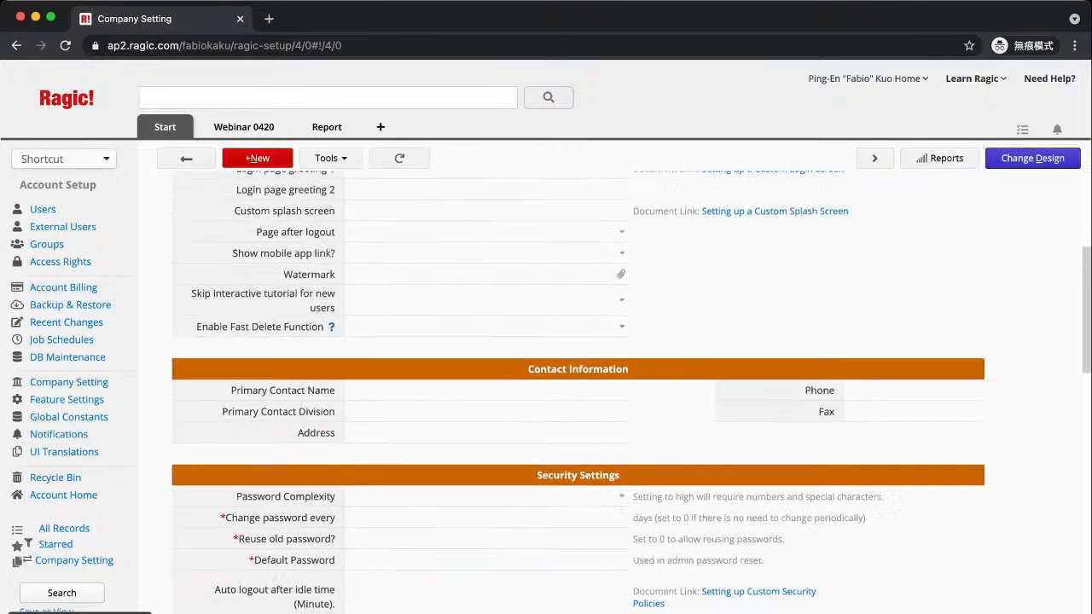
pyautogui.scroll(-5, 578, 393)
pyautogui.scroll(10, 579, 393)
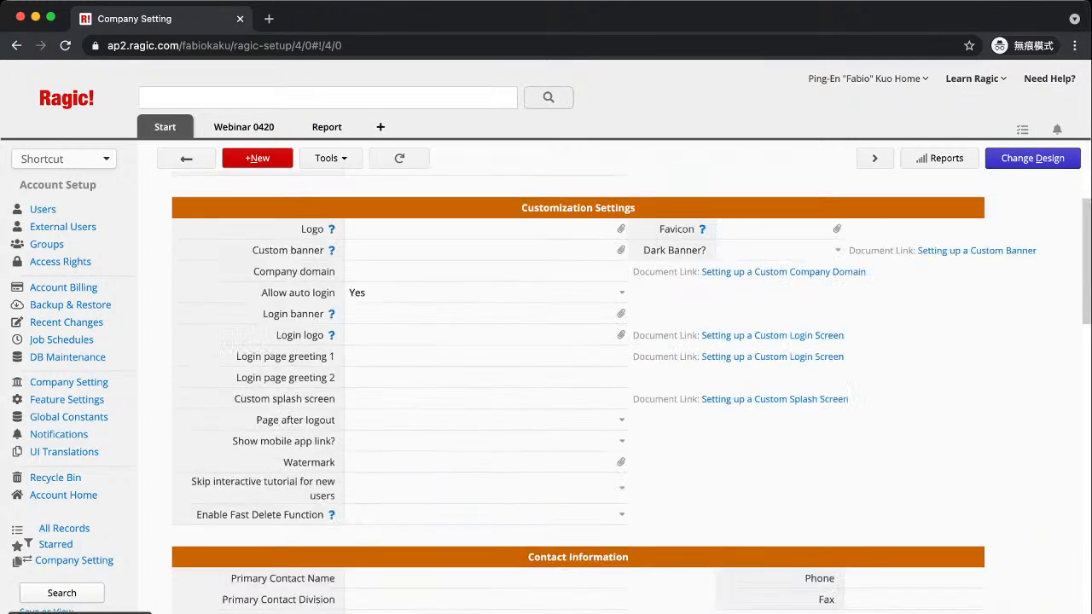
pyautogui.scroll(-2, 579, 392)
pyautogui.scroll(2, 579, 392)
pyautogui.scroll(1, 486, 475)
pyautogui.scroll(-1, 486, 475)
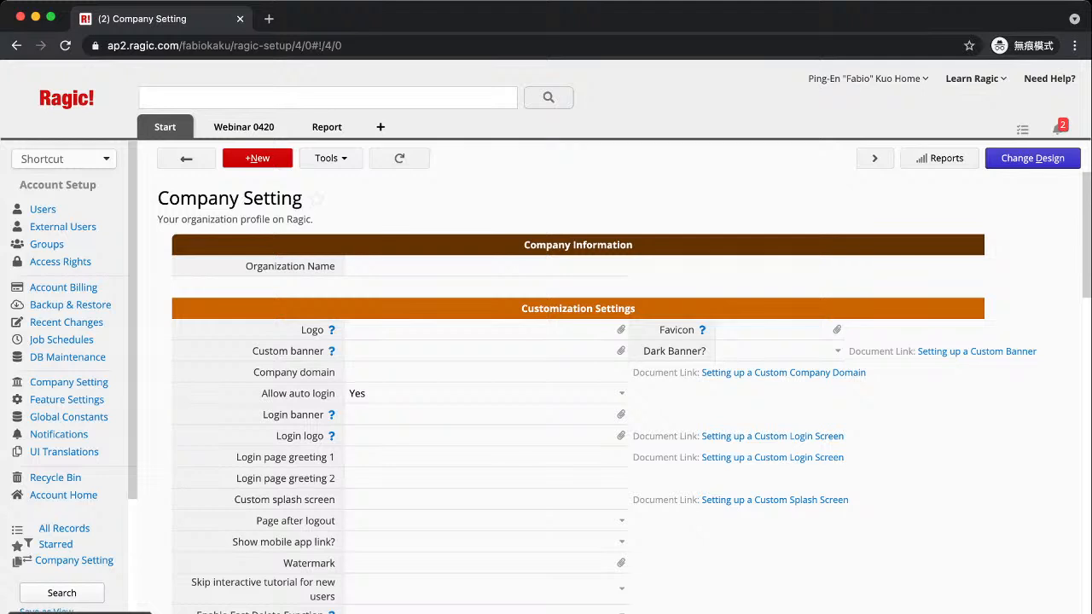
pyautogui.scroll(-1, 622, 393)
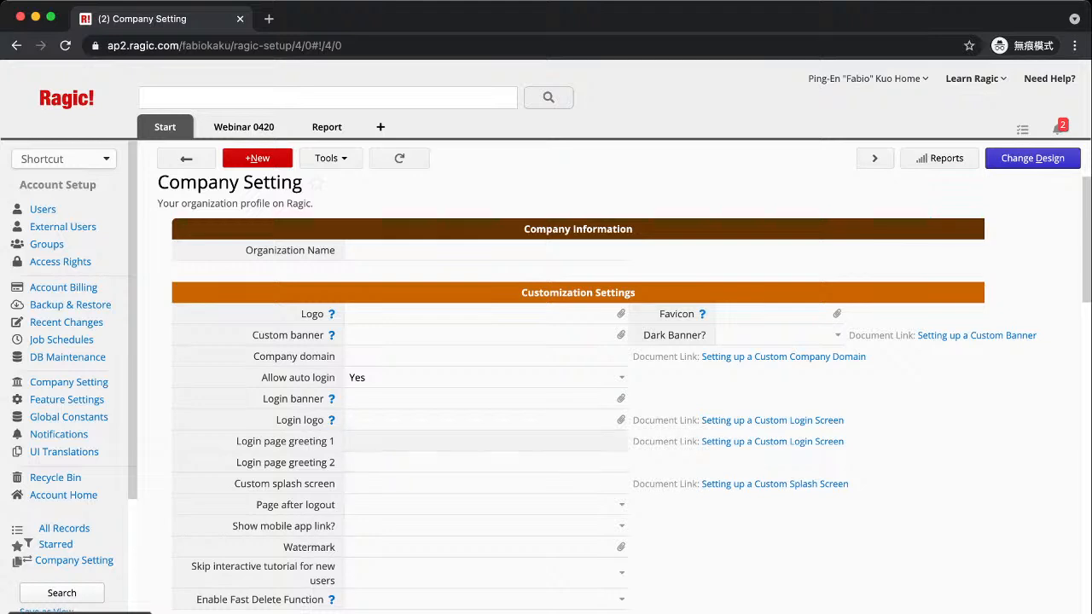
pyautogui.scroll(-1, 486, 444)
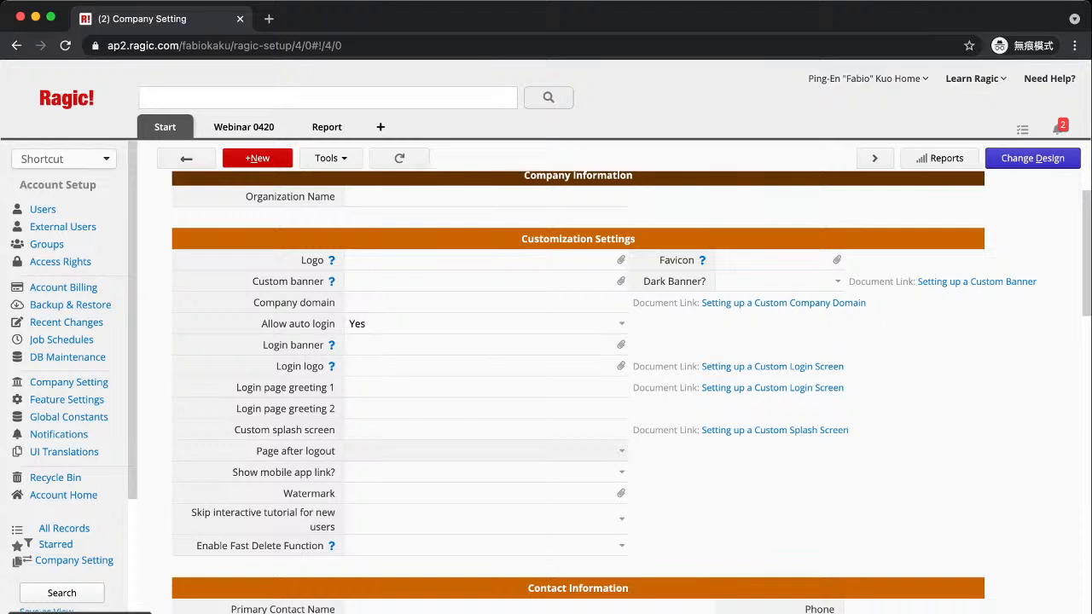
pyautogui.scroll(-1, 486, 444)
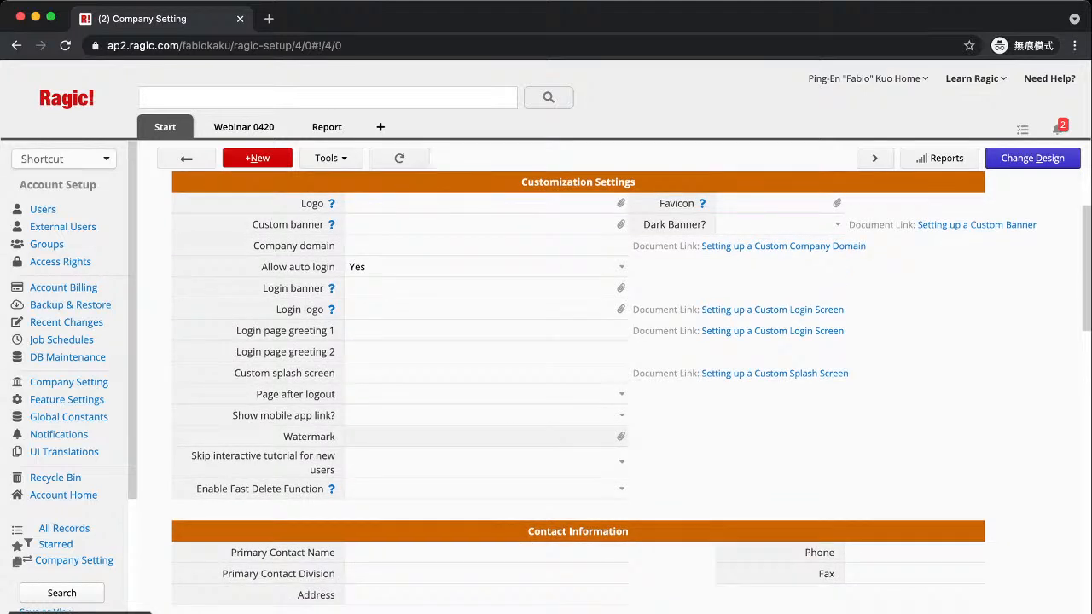
pyautogui.scroll(-2, 578, 384)
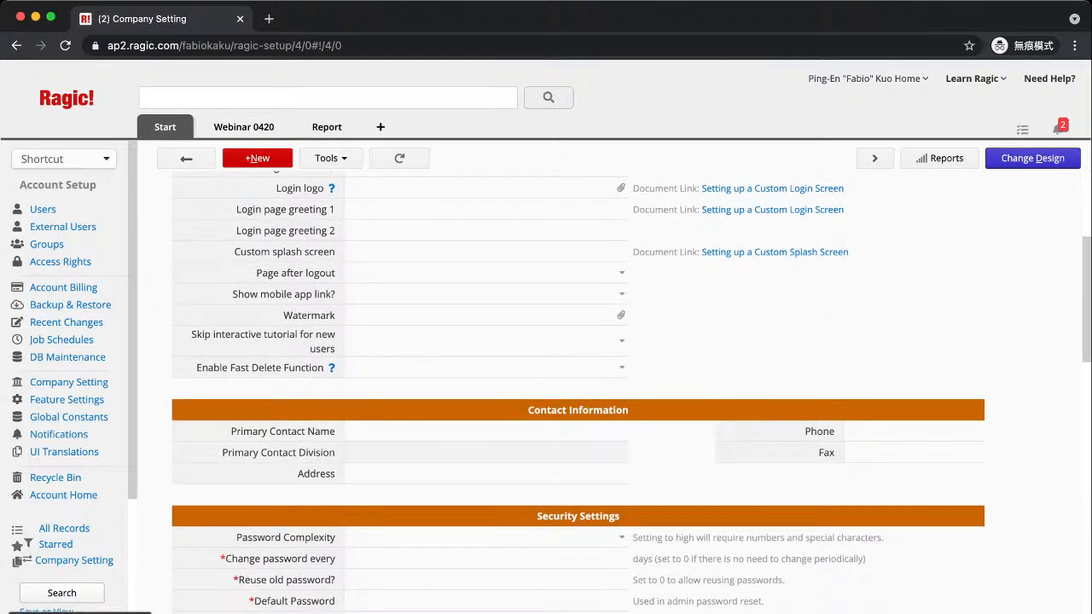
pyautogui.scroll(-4, 577, 384)
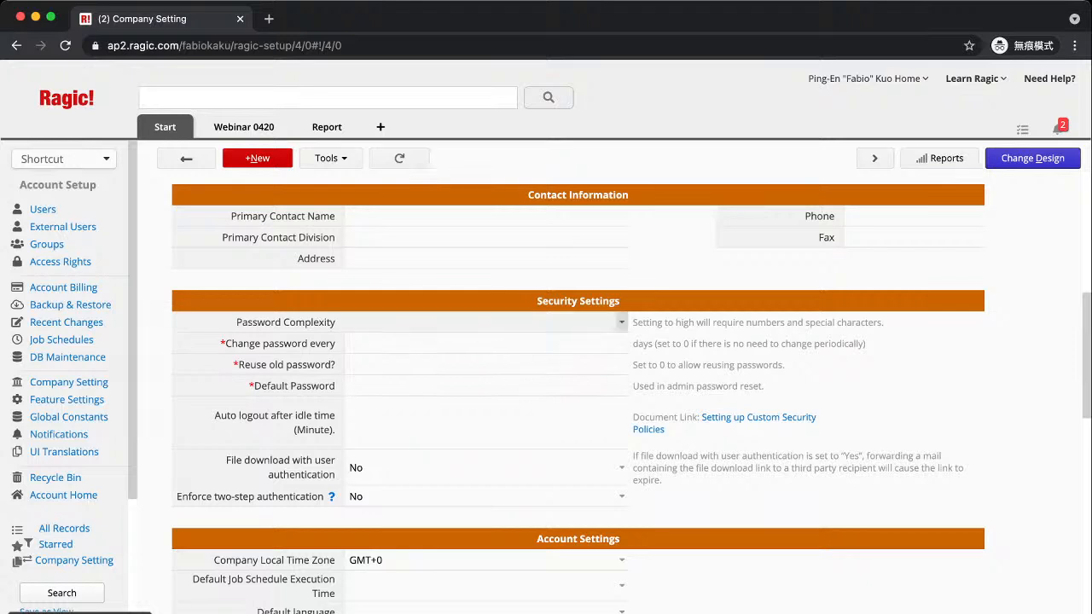
pyautogui.click(622, 322)
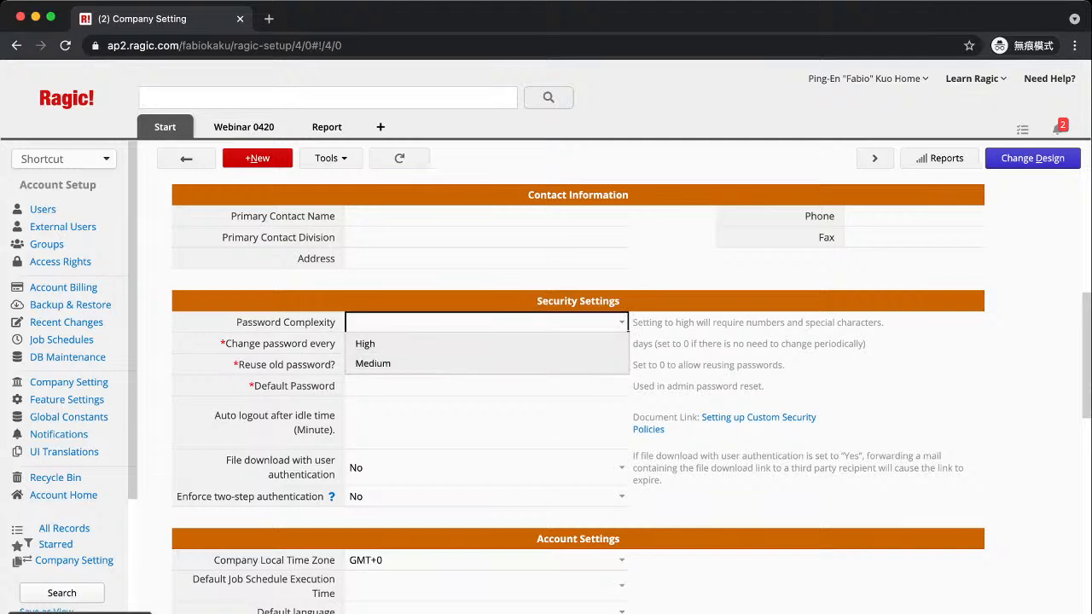
pyautogui.press('Escape')
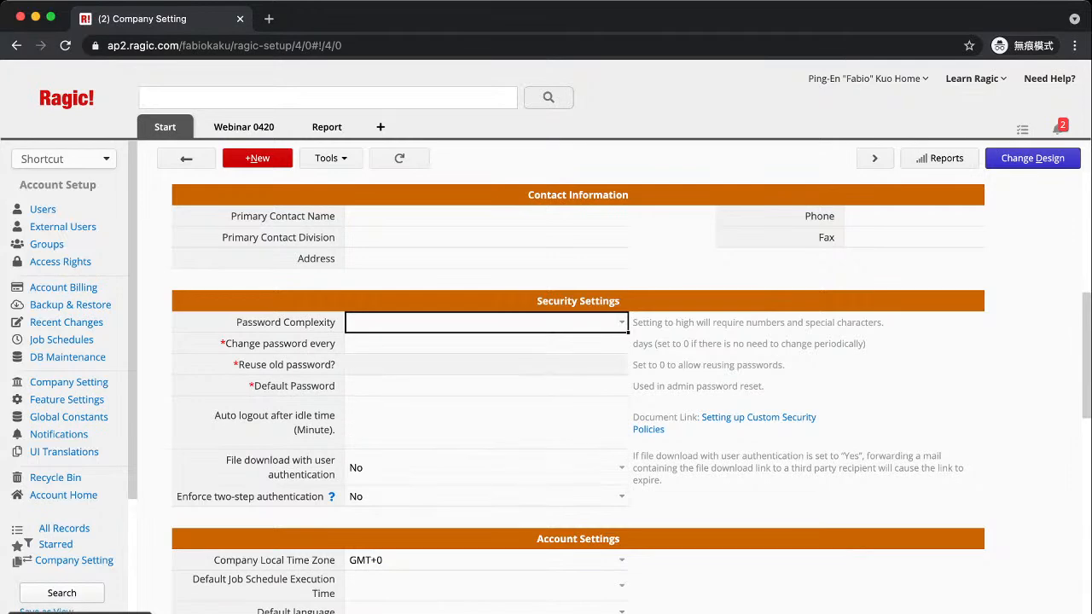
pyautogui.scroll(-3, 578, 384)
pyautogui.scroll(-2, 577, 384)
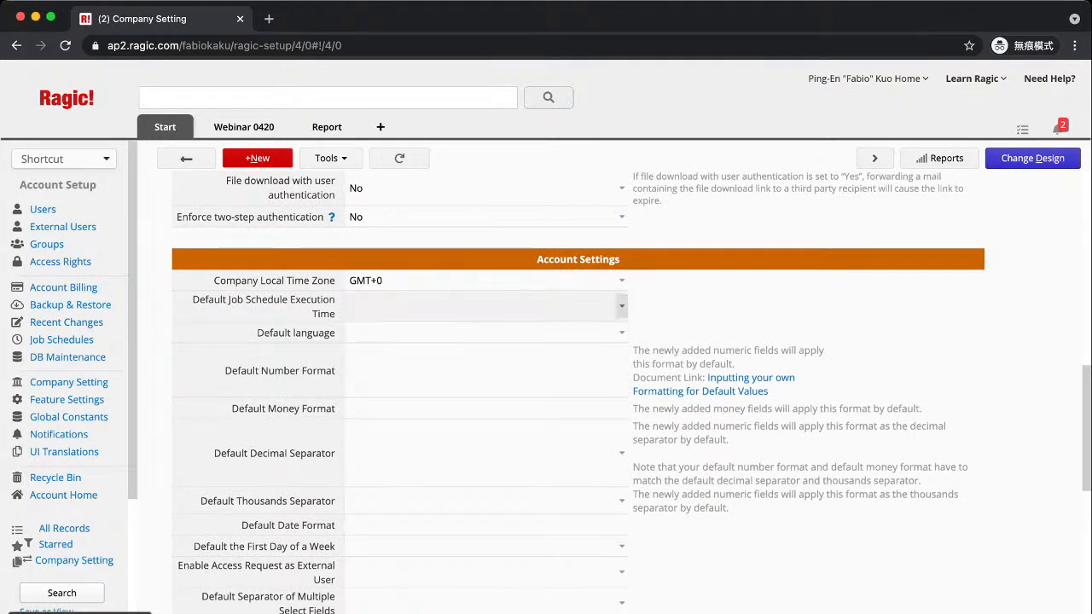
pyautogui.click(622, 306)
pyautogui.scroll(-3, 477, 411)
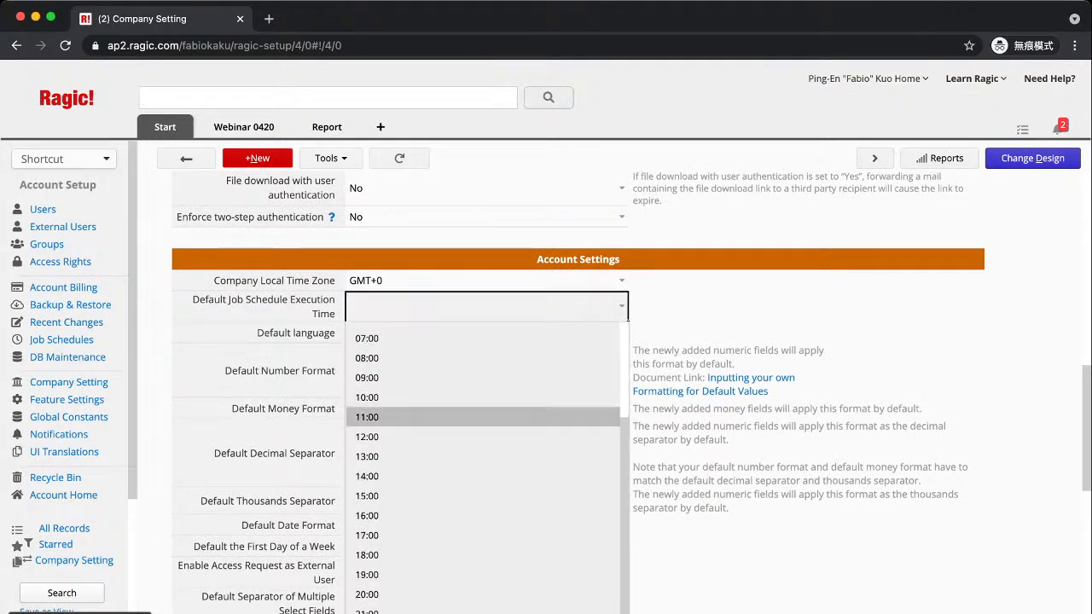
pyautogui.press('Escape')
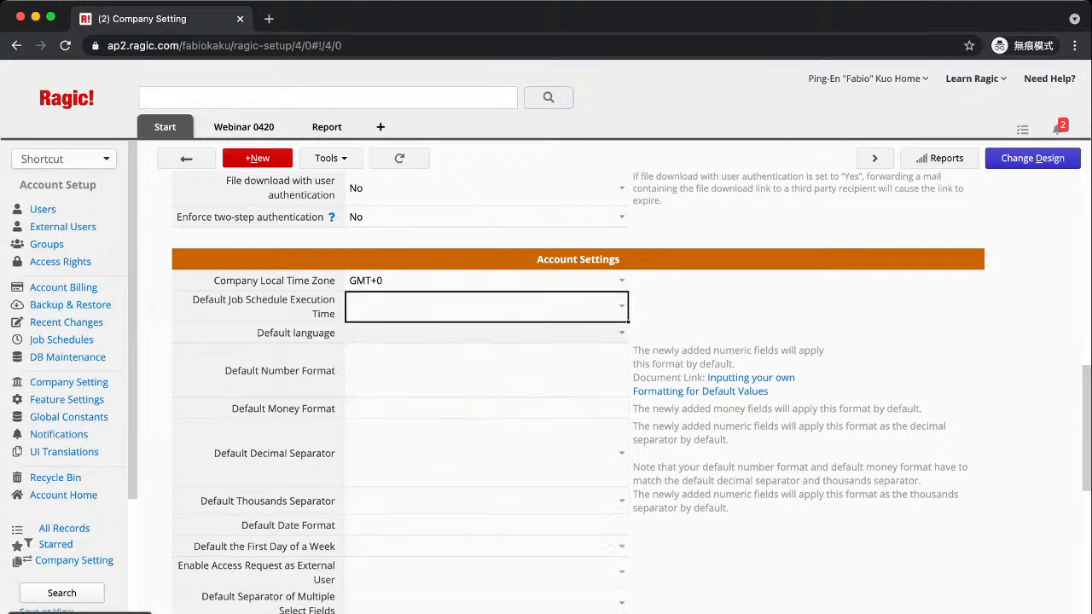
pyautogui.click(621, 332)
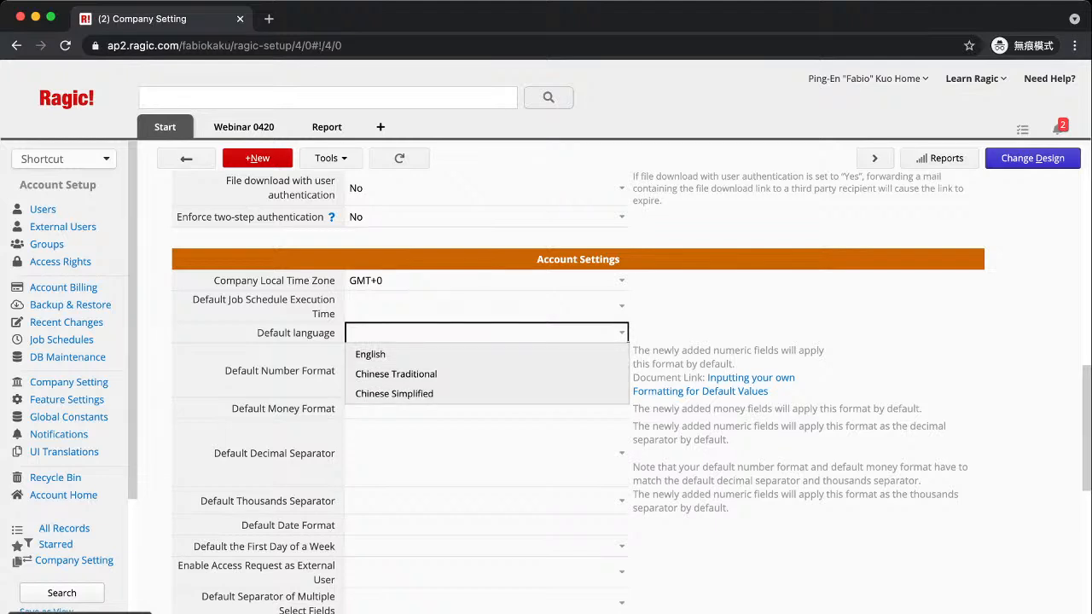
pyautogui.press('Escape')
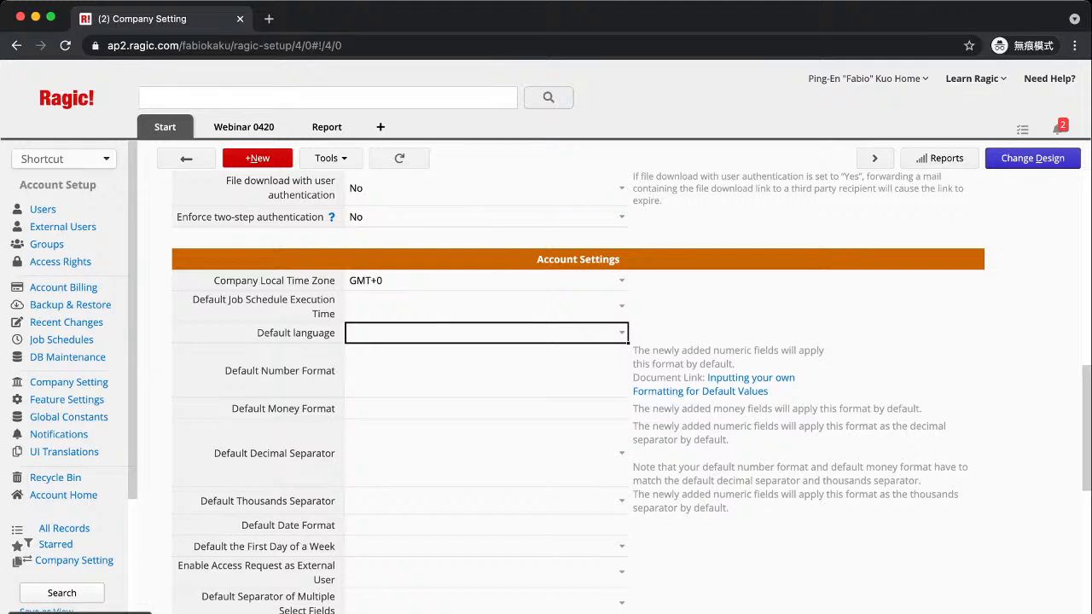
pyautogui.click(486, 526)
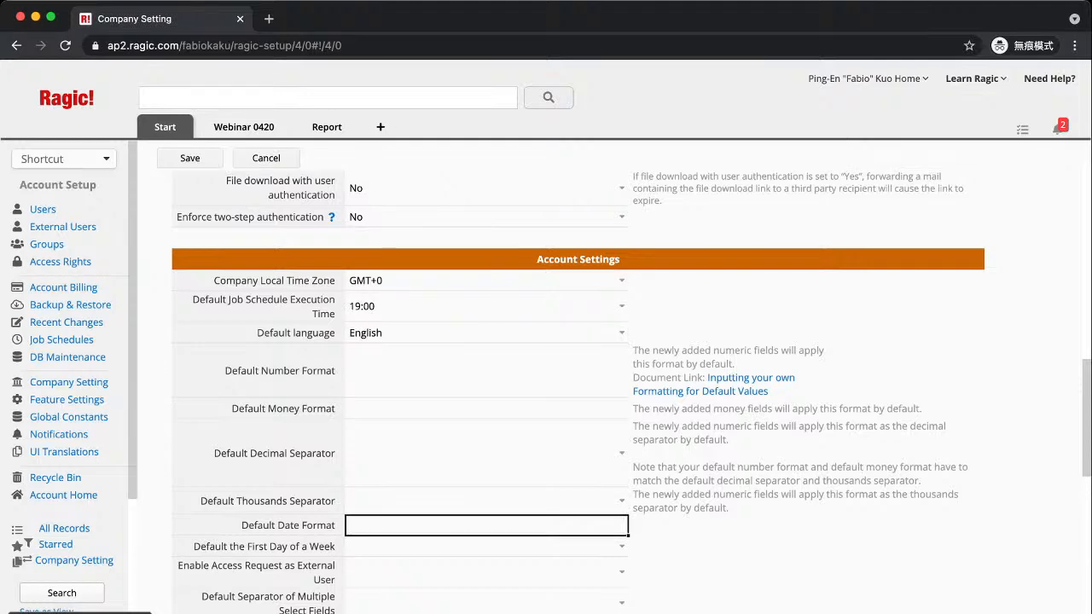
pyautogui.write('dd-MM-yyyy')
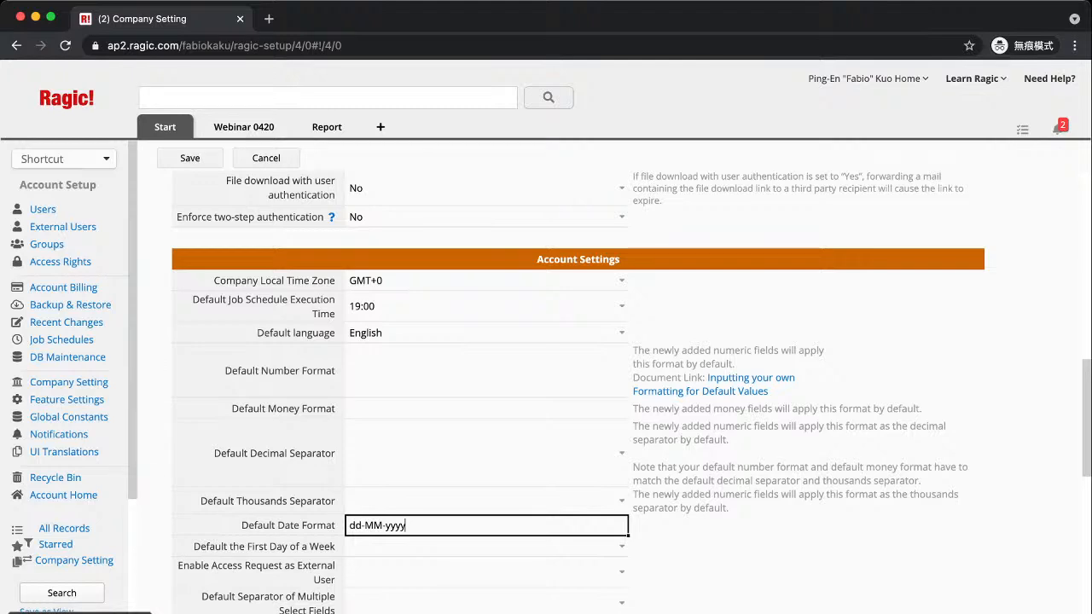
pyautogui.click(622, 572)
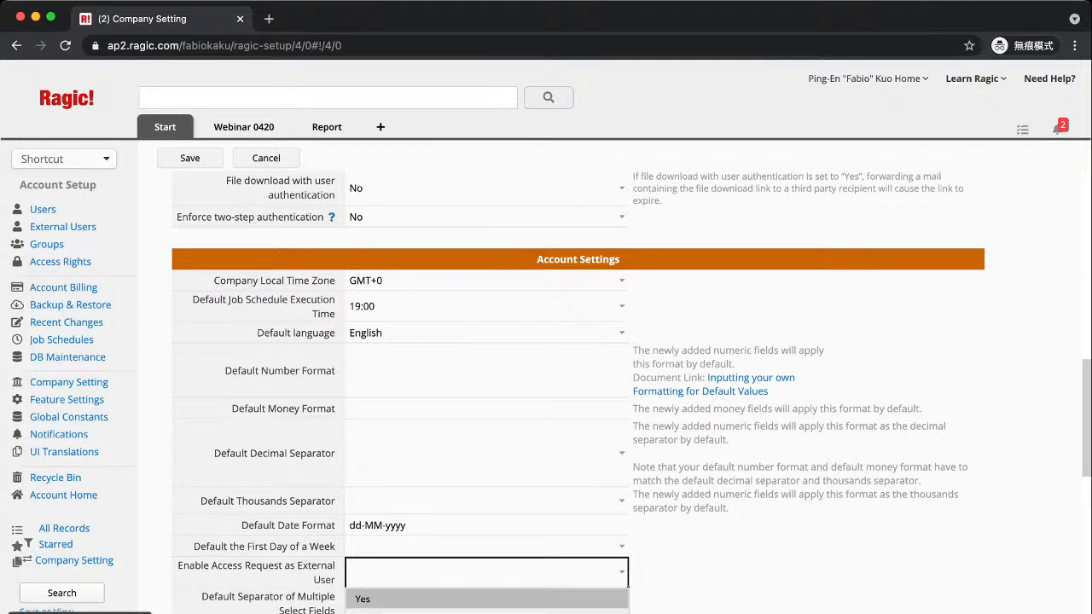
pyautogui.click(392, 598)
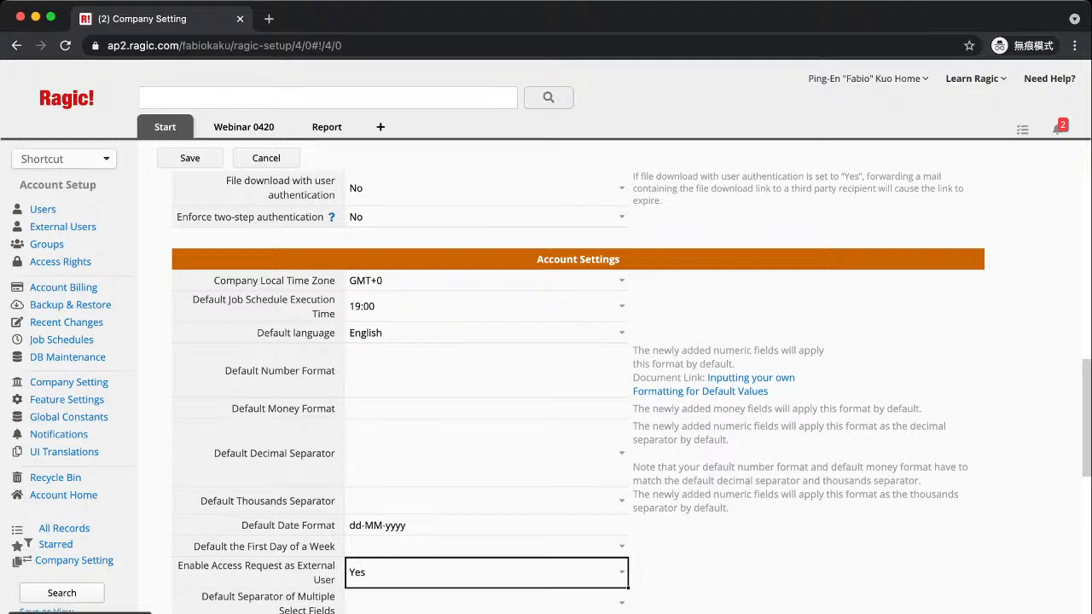
pyautogui.click(621, 603)
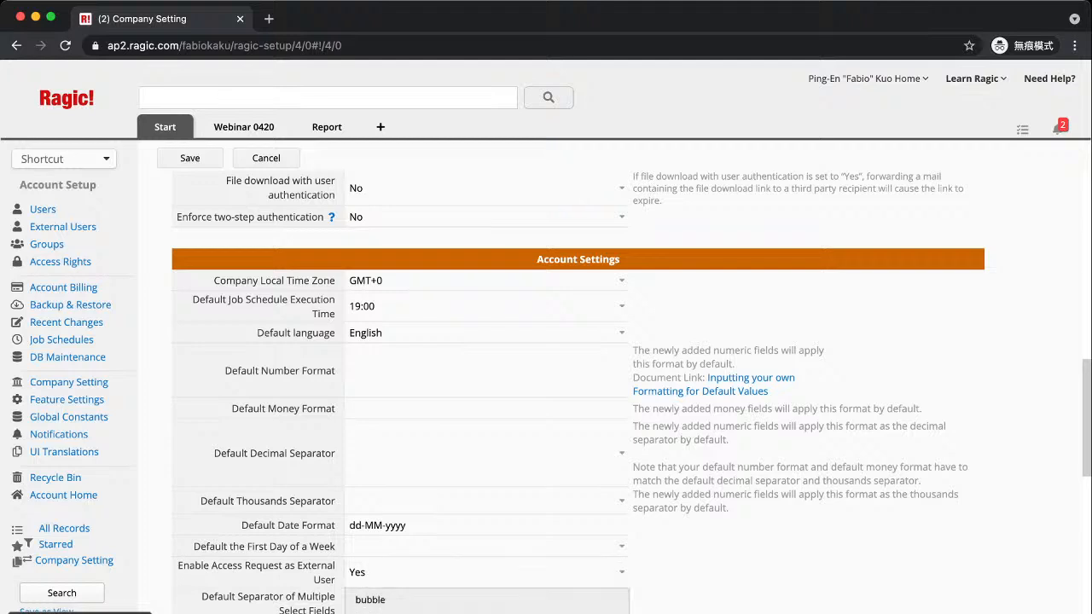
pyautogui.scroll(-2, 577, 384)
pyautogui.click(512, 491)
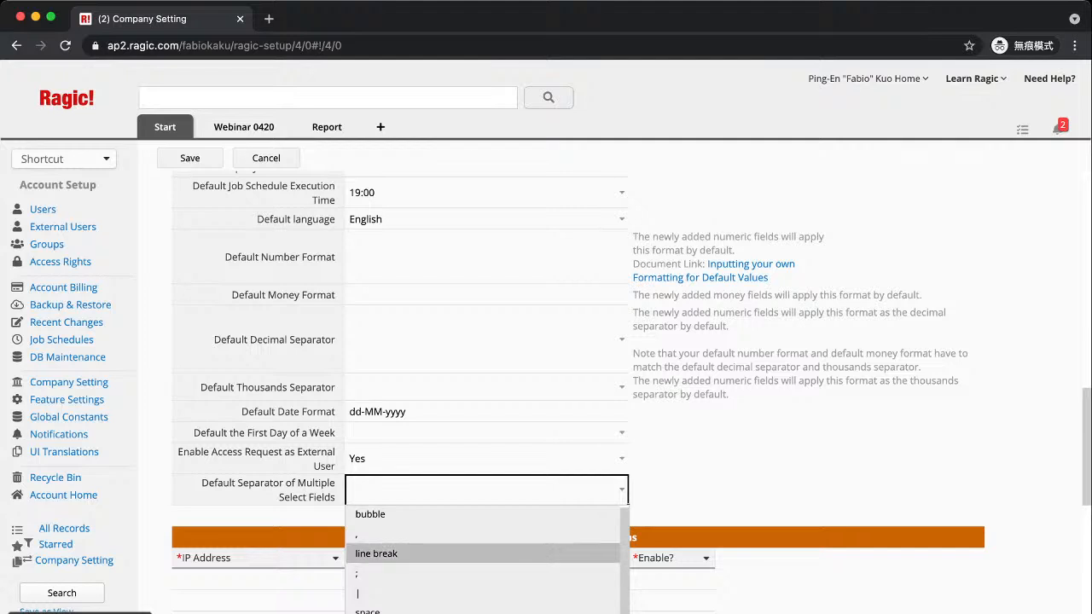
pyautogui.press('Escape')
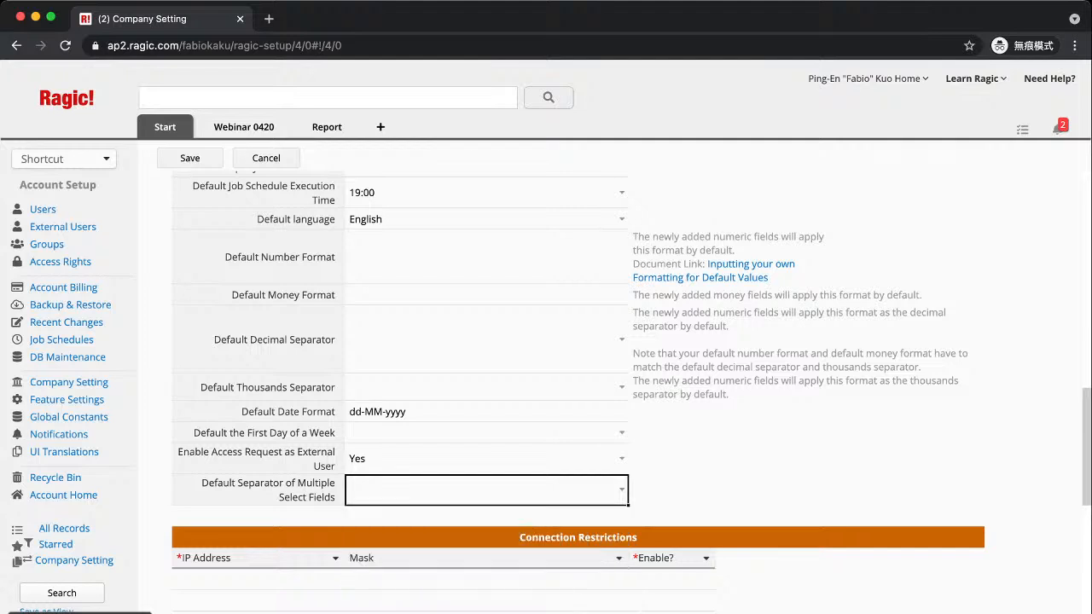
pyautogui.scroll(5, 577, 384)
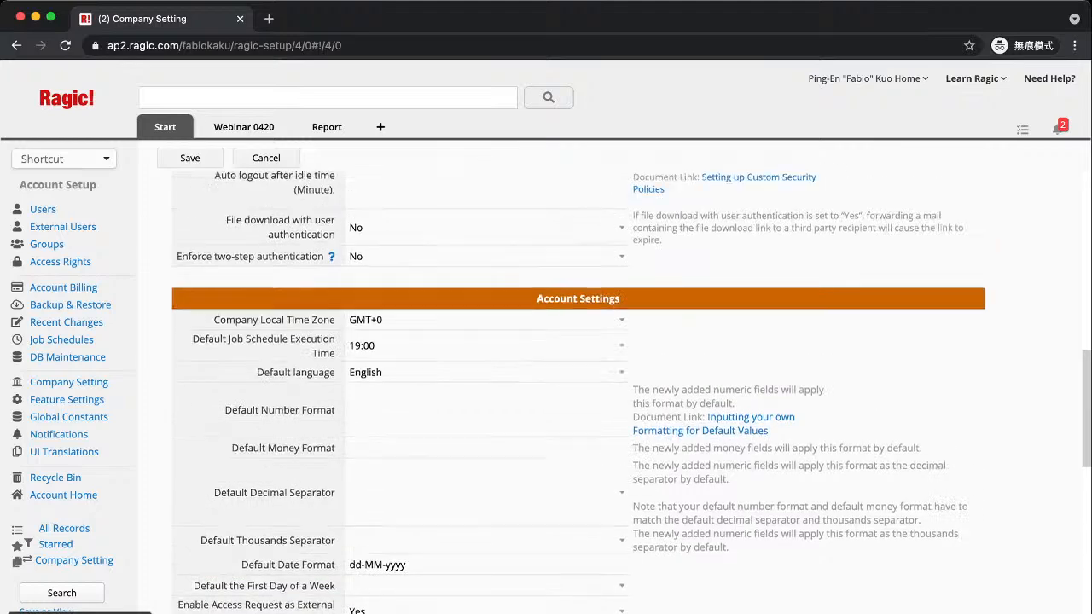
pyautogui.scroll(-8, 577, 384)
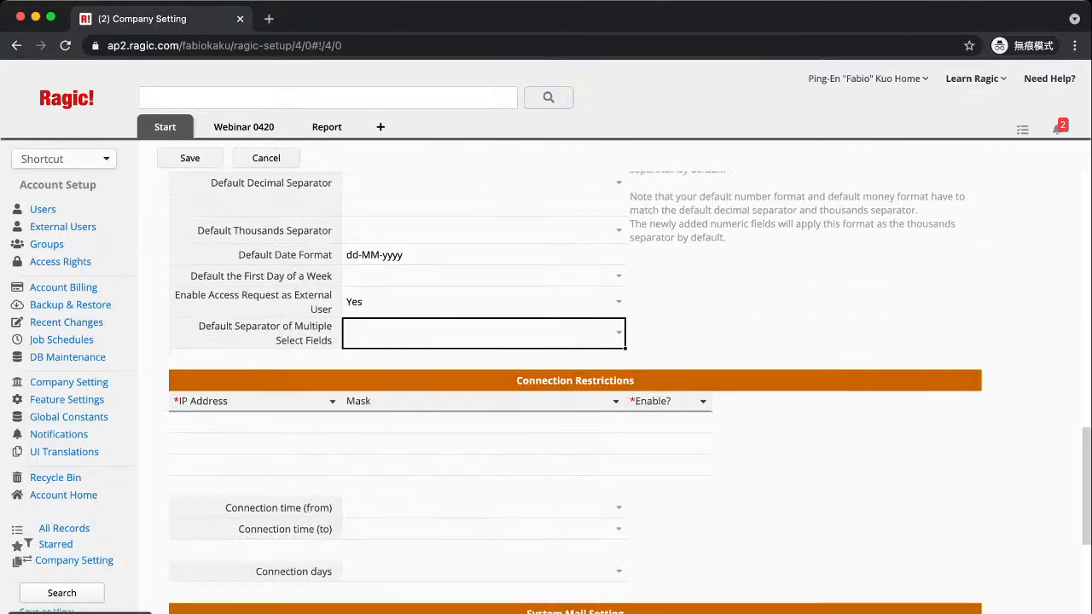
pyautogui.scroll(15, 578, 384)
# Set password change interval and reuse to 0, enter a default password, and save Company Setting
pyautogui.click(189, 158)
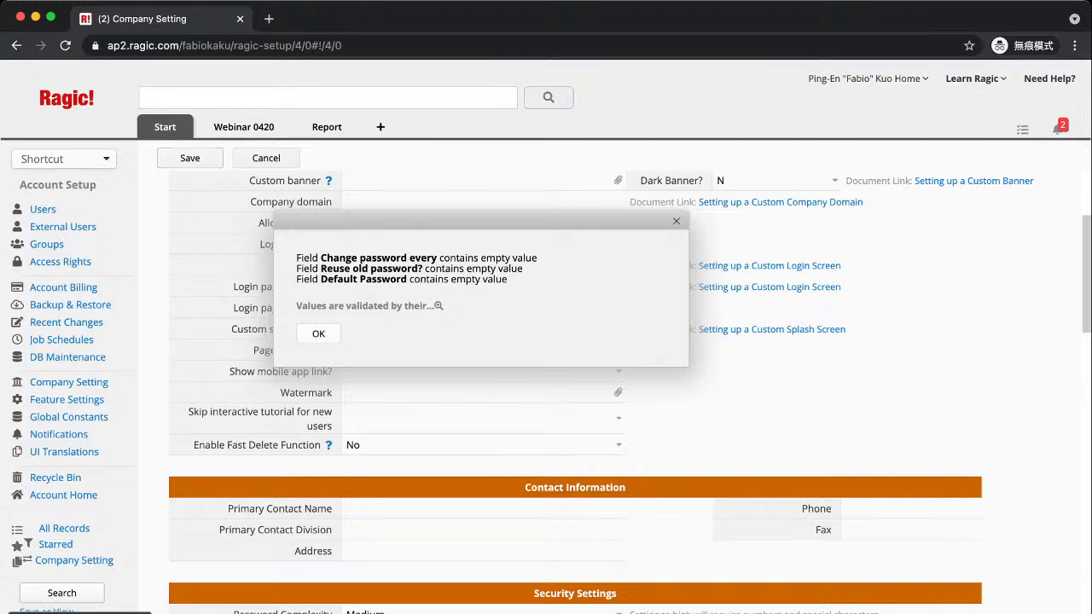
pyautogui.click(318, 333)
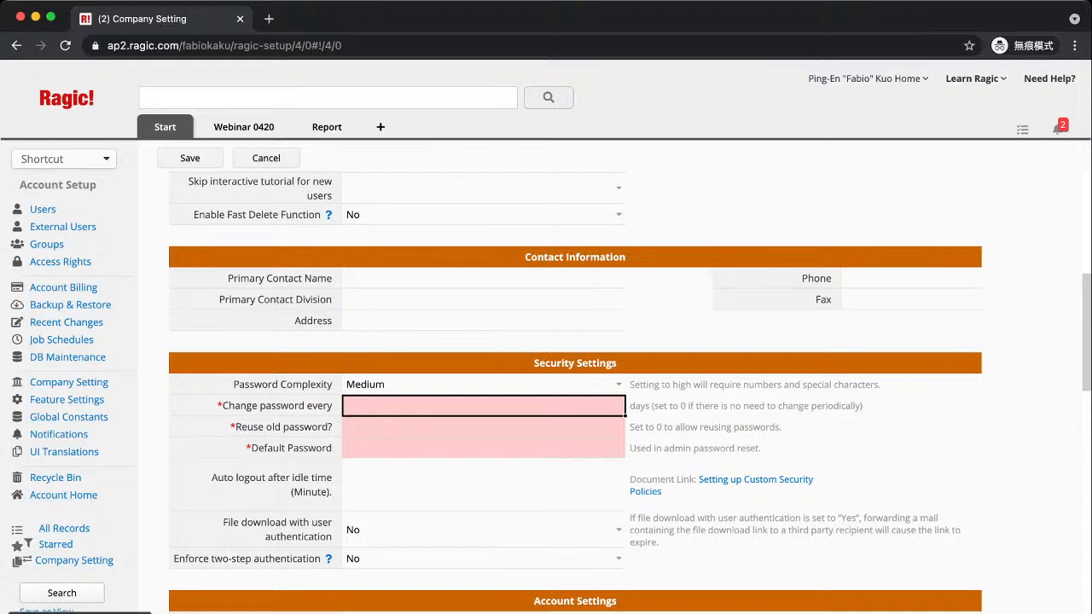
pyautogui.click(484, 406)
pyautogui.write('0')
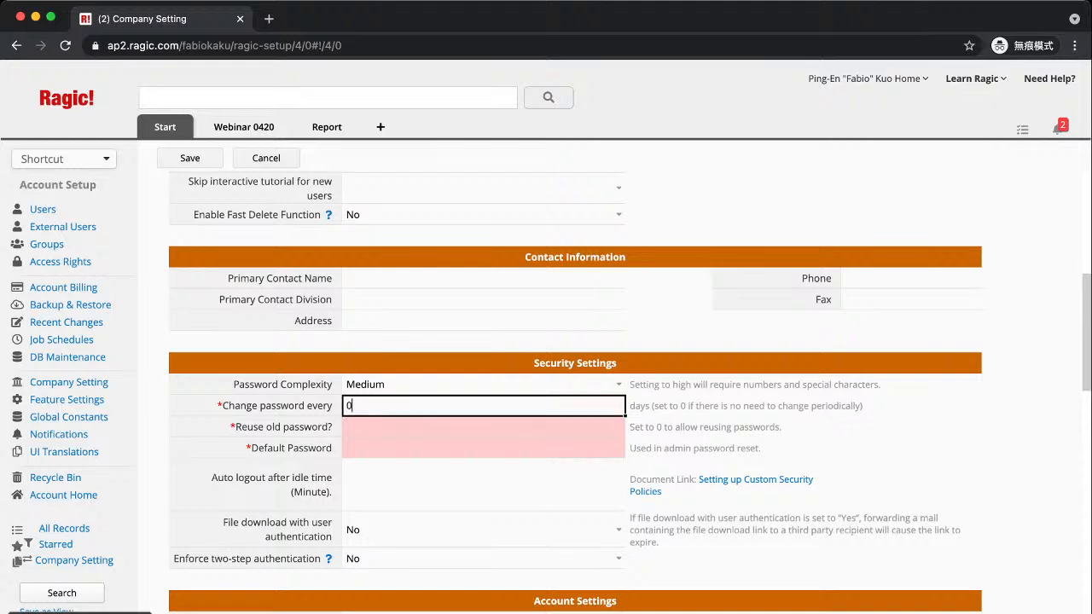
pyautogui.press('Tab')
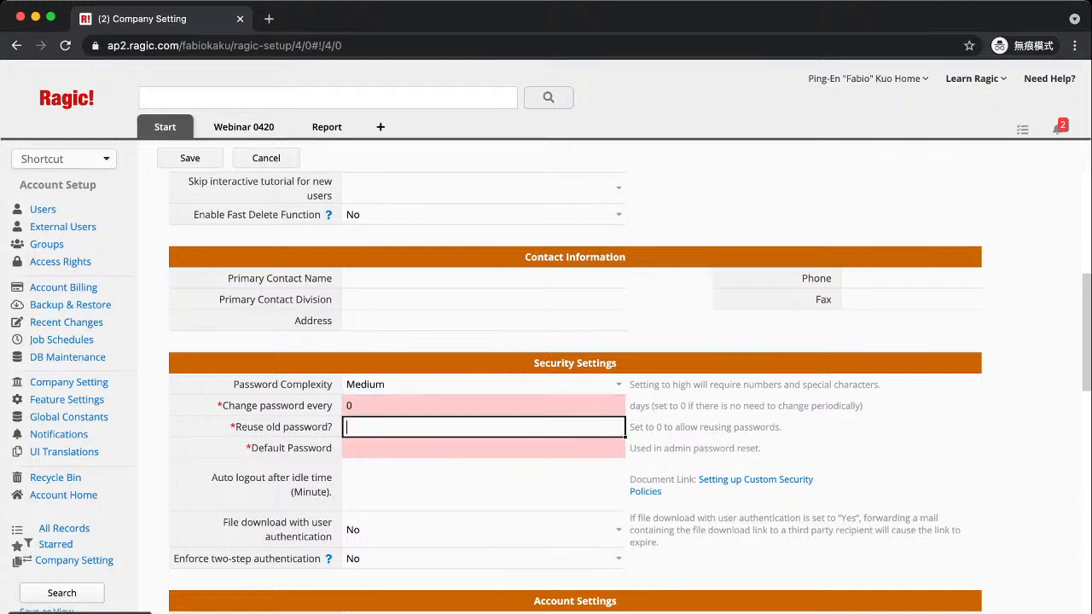
pyautogui.write('0')
pyautogui.press('Tab')
pyautogui.write('123456')
pyautogui.click(190, 158)
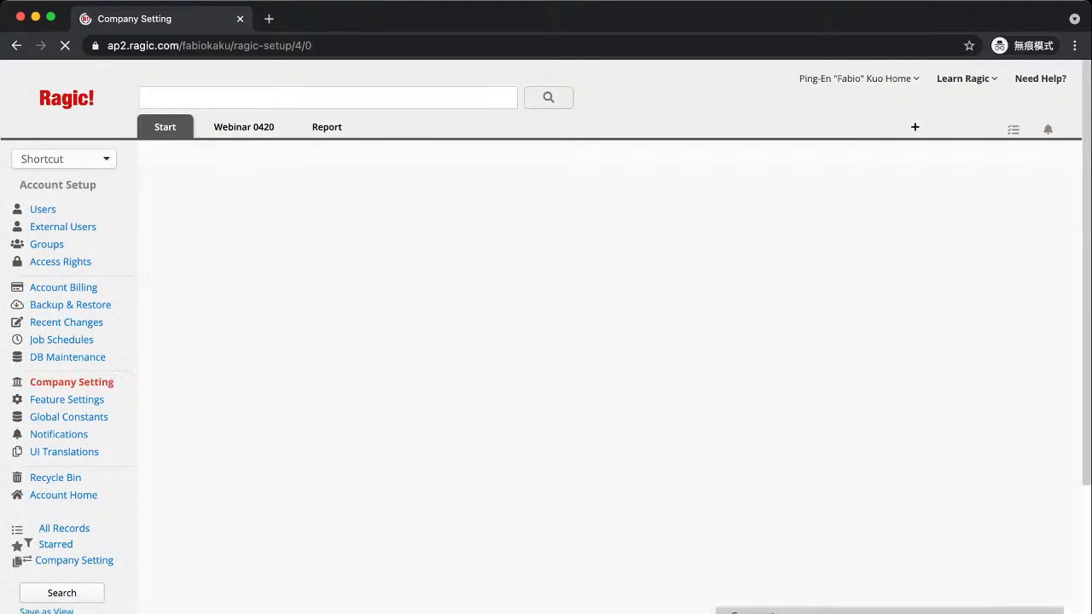
pyautogui.scroll(-2, 487, 295)
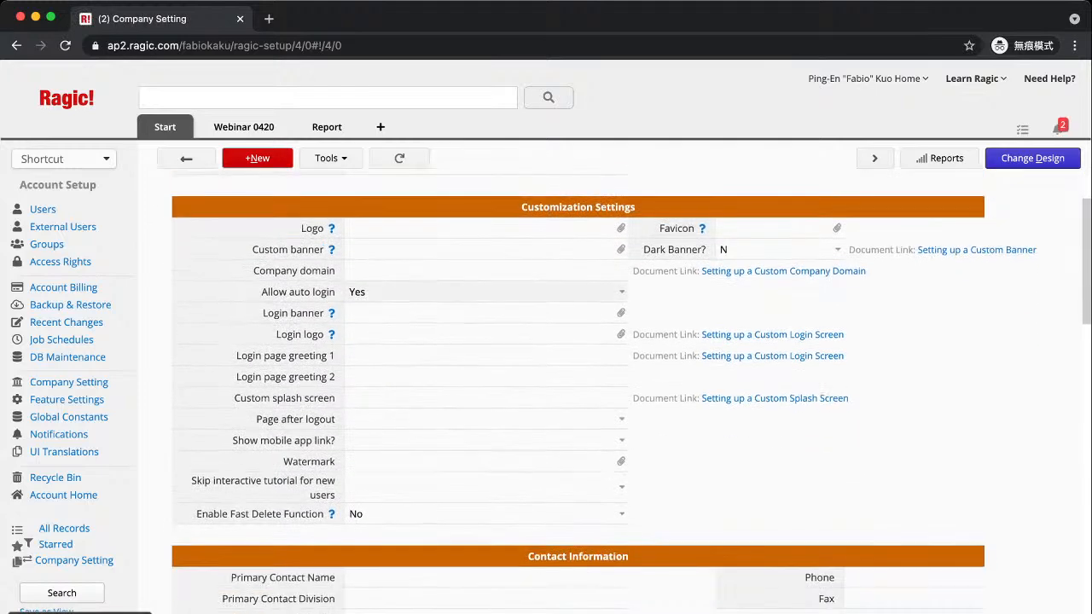
pyautogui.scroll(-2, 486, 290)
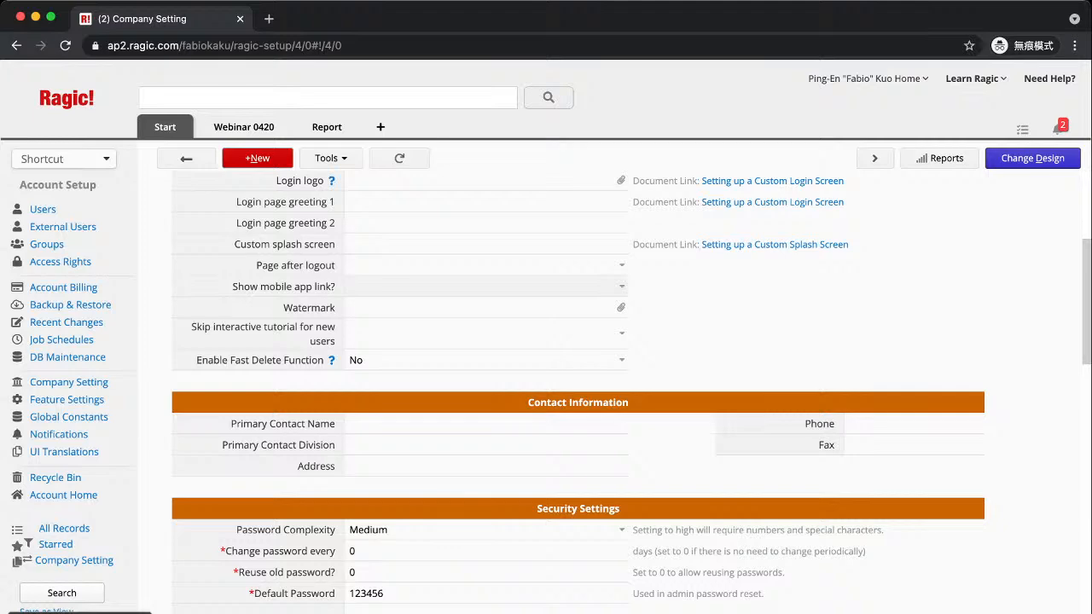
pyautogui.scroll(-10, 577, 391)
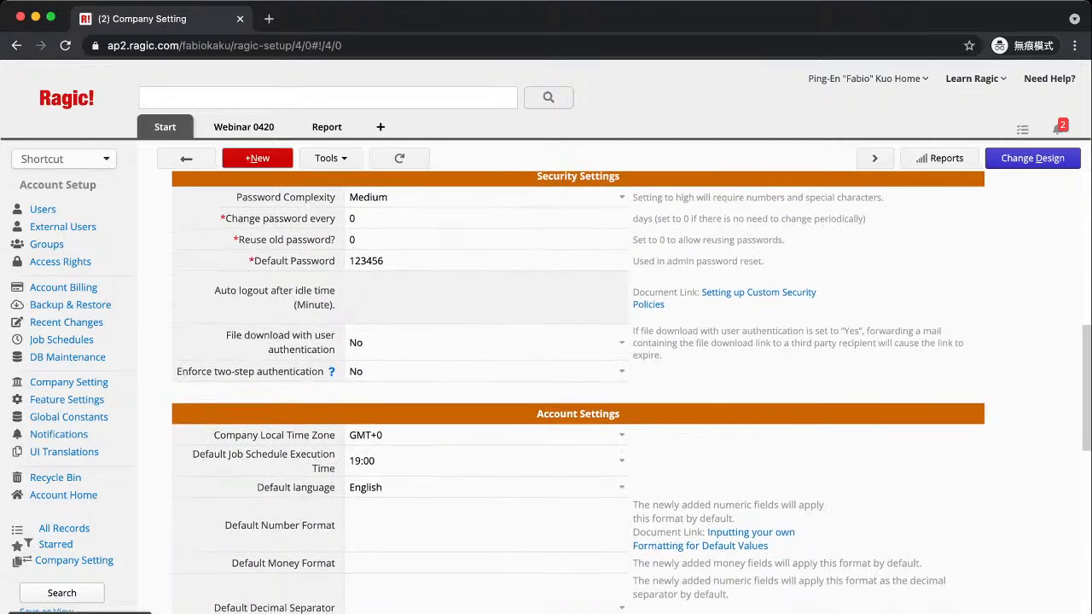
pyautogui.scroll(-2, 577, 390)
pyautogui.scroll(-2, 578, 391)
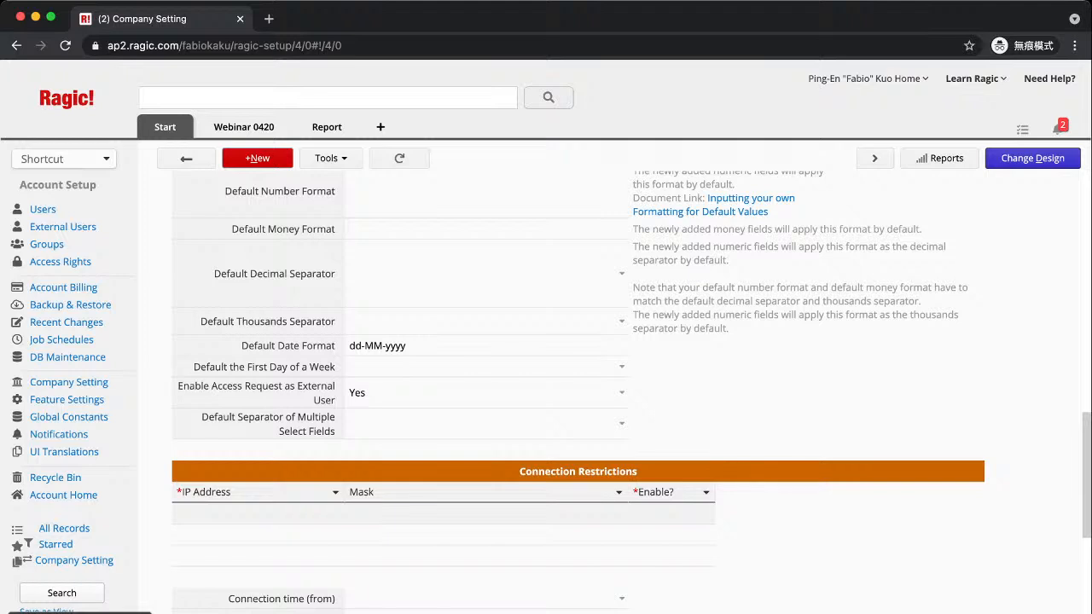
# Review Company Setting down to System Mail and Single sign-on, then open Feature Access Settings
pyautogui.scroll(-2, 580, 384)
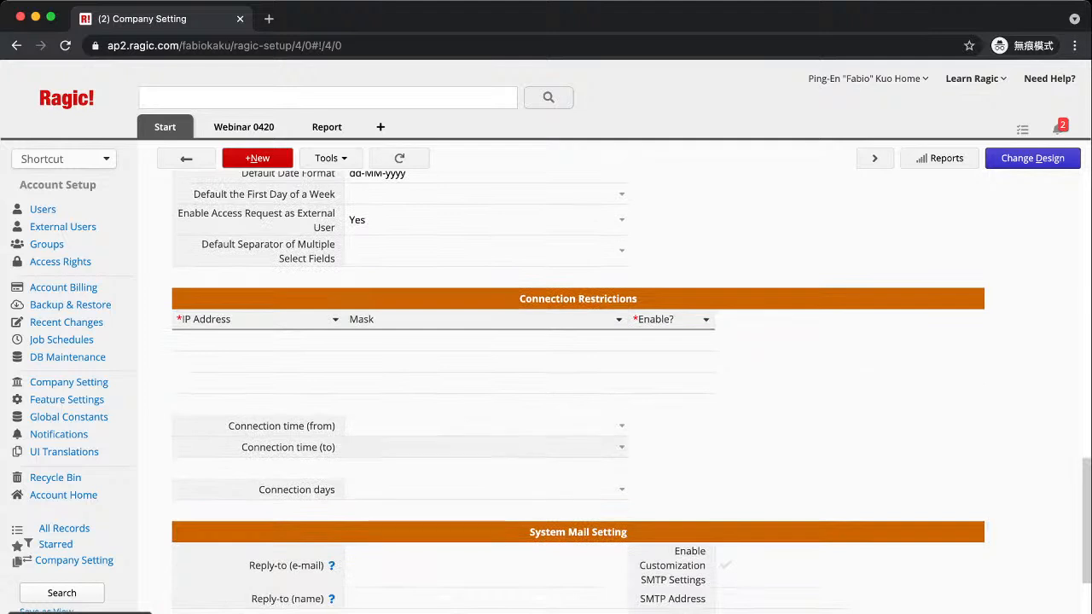
pyautogui.scroll(-1, 487, 427)
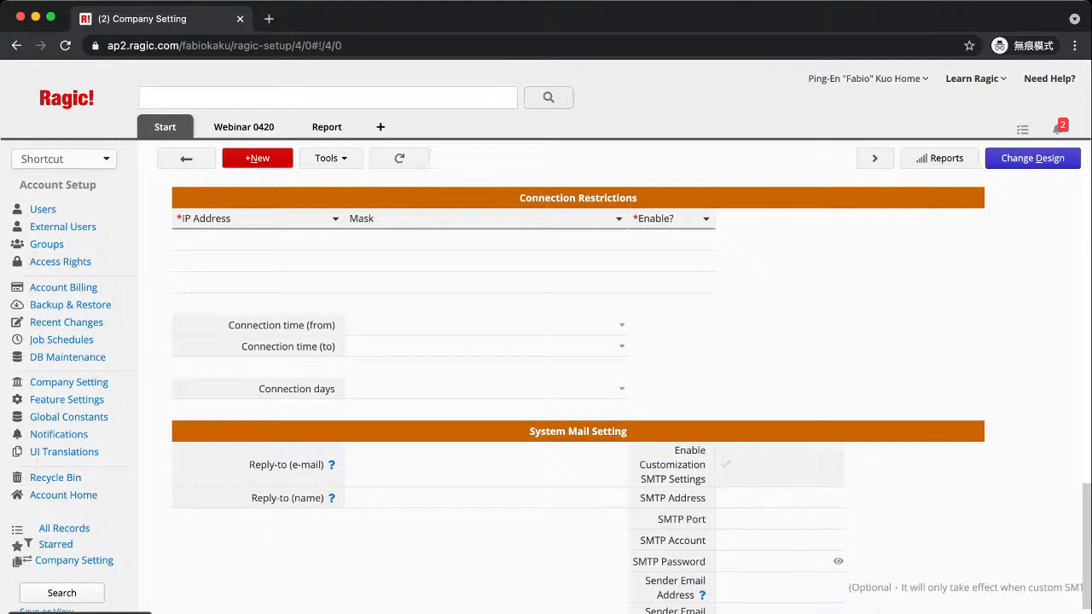
pyautogui.scroll(-2, 632, 391)
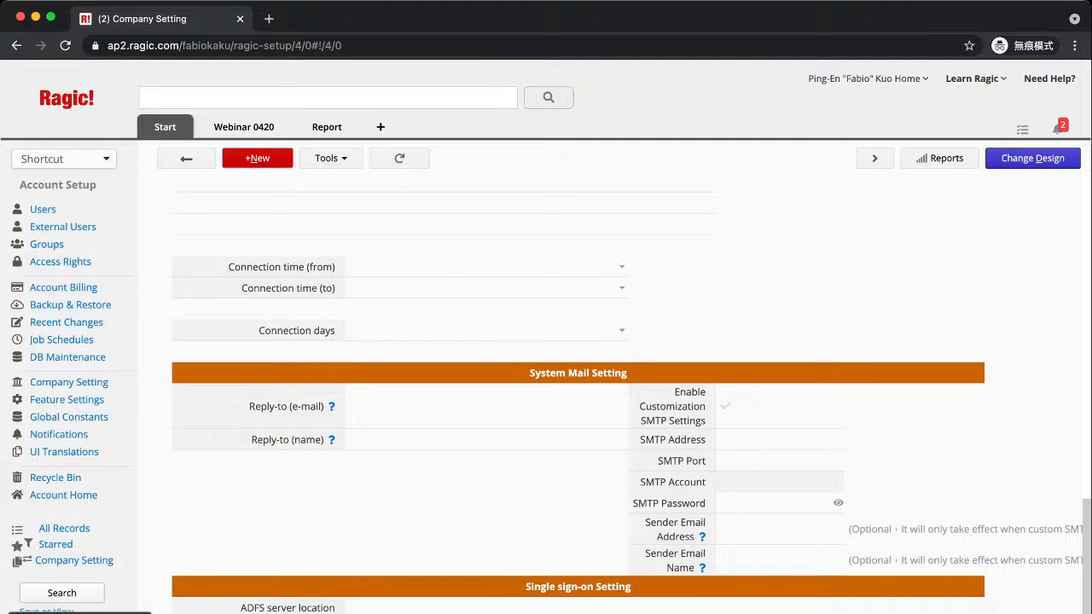
pyautogui.scroll(-2, 631, 400)
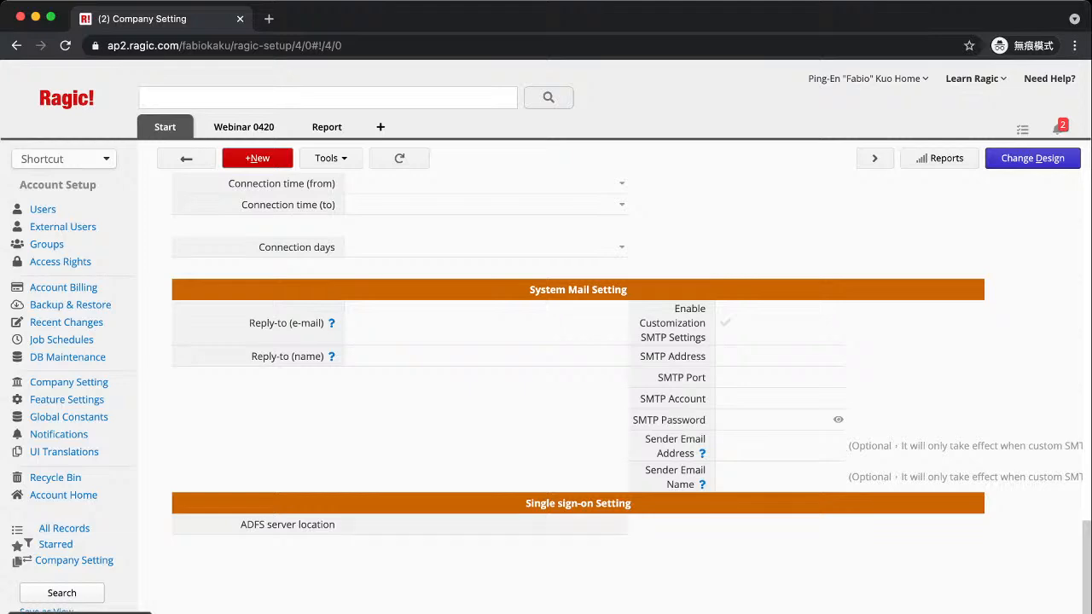
pyautogui.scroll(5, 577, 384)
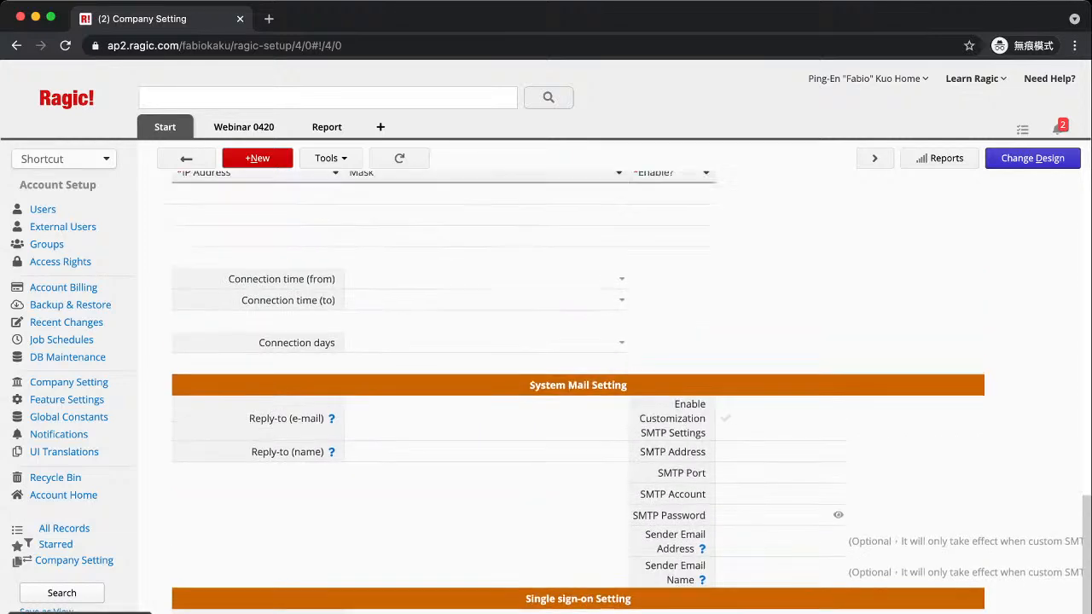
pyautogui.scroll(15, 577, 384)
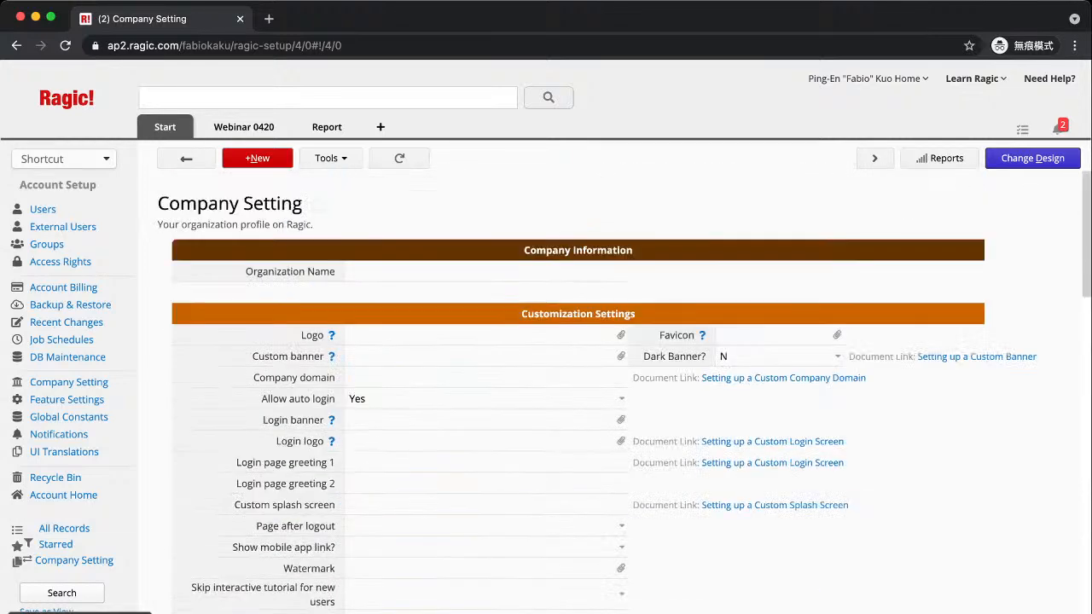
pyautogui.scroll(-8, 578, 384)
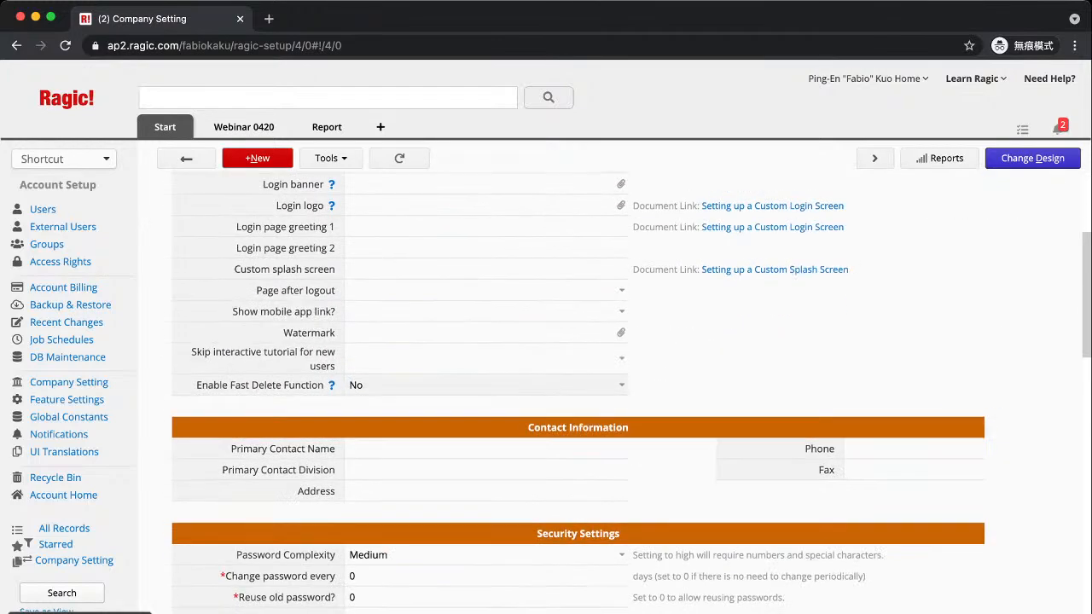
pyautogui.scroll(-12, 577, 384)
pyautogui.scroll(4, 578, 384)
pyautogui.scroll(-2, 578, 383)
pyautogui.scroll(-2, 578, 384)
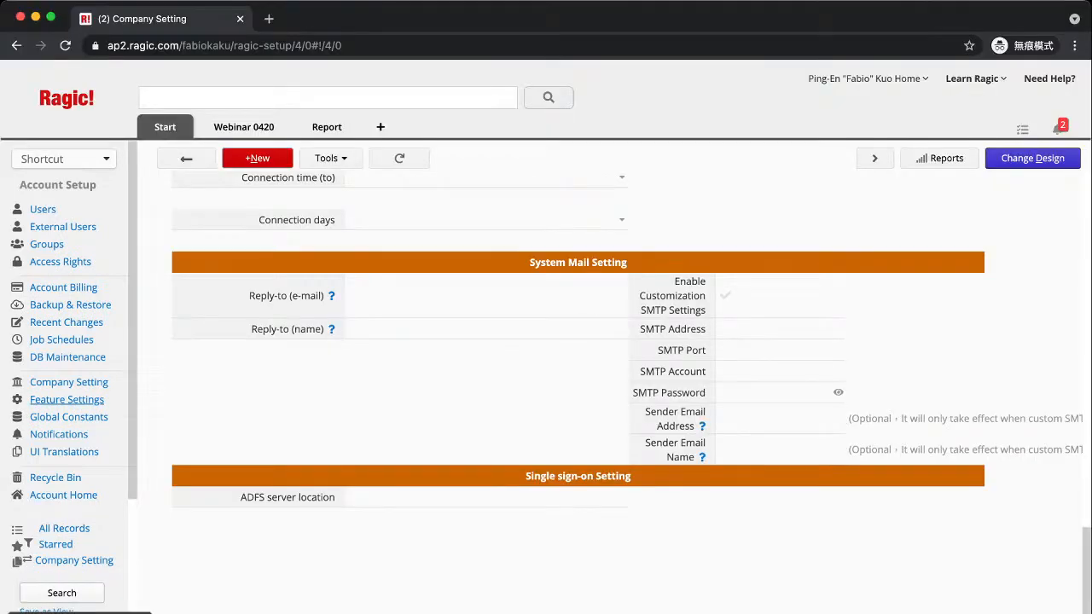
pyautogui.click(66, 399)
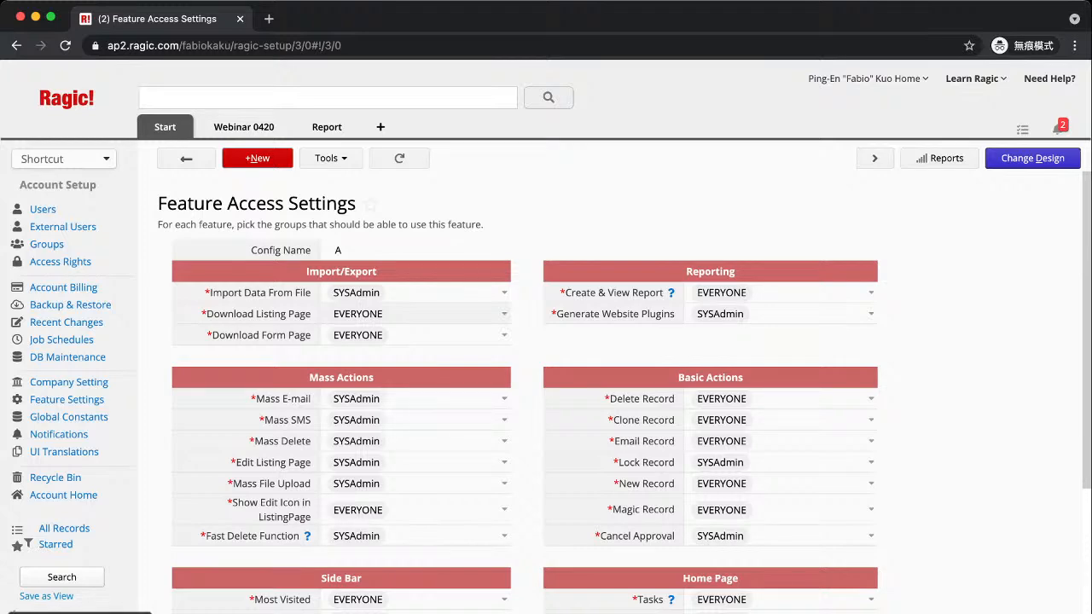
pyautogui.scroll(-3, 525, 384)
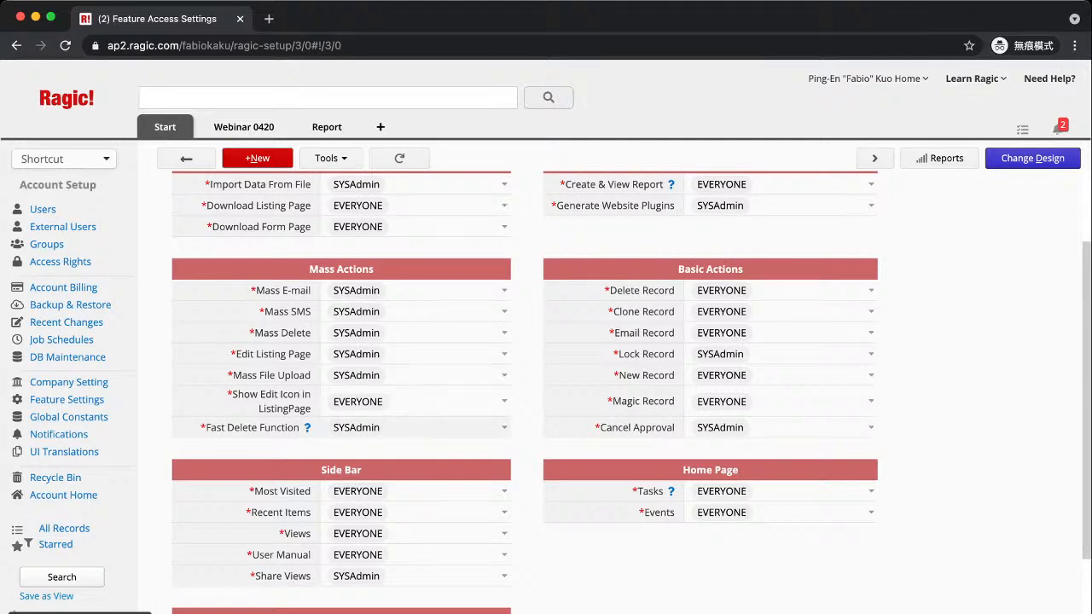
# Check that Import Data From File and Generate Website Plugins are SYSAdmin-only, then open Global Constants
pyautogui.moveTo(307, 427)
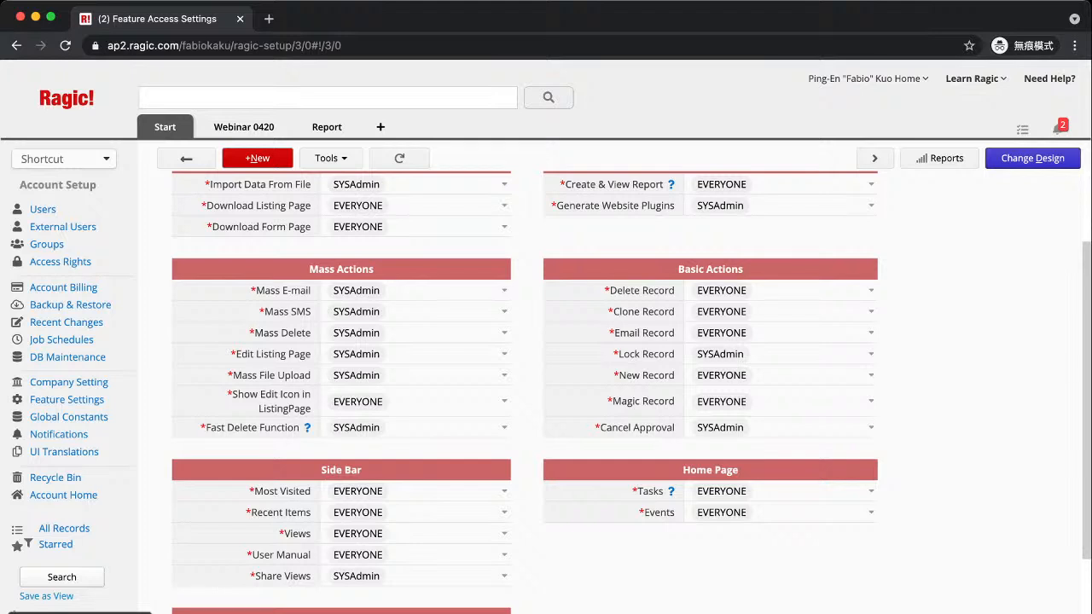
pyautogui.scroll(-1, 427, 473)
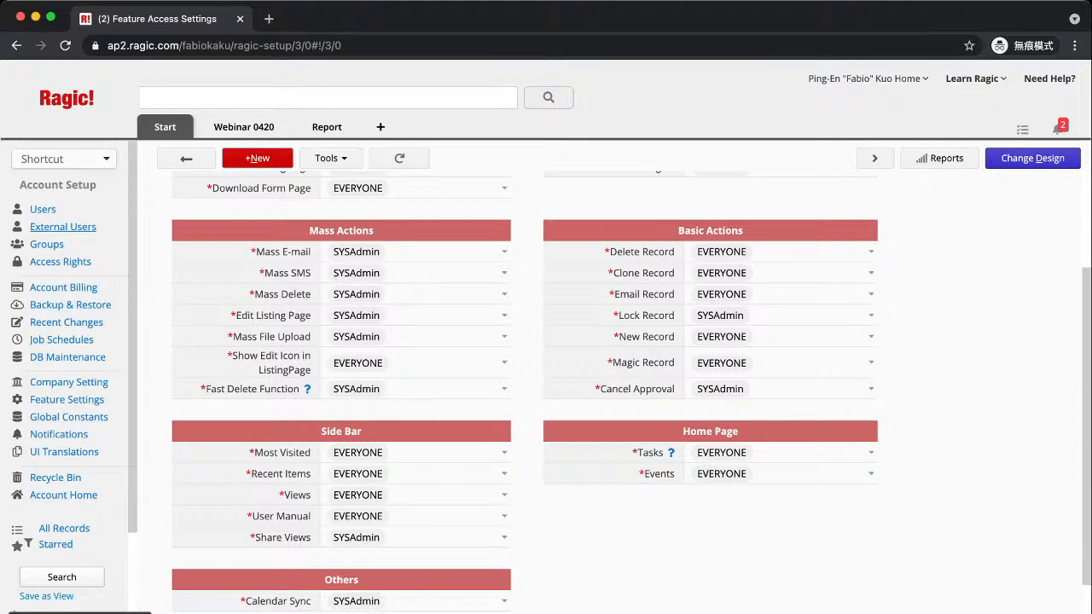
pyautogui.scroll(3, 546, 384)
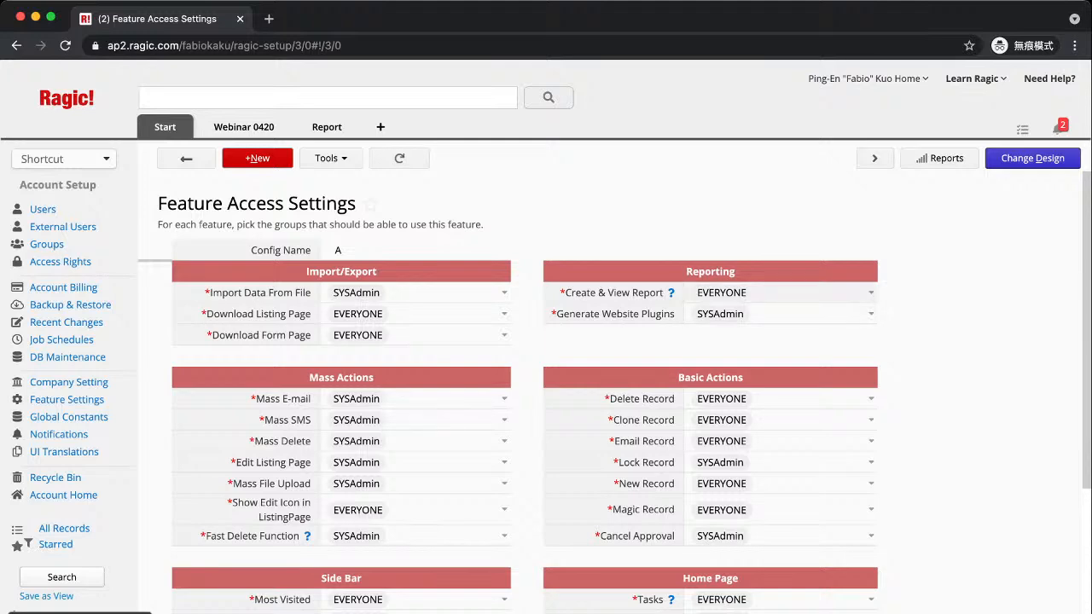
pyautogui.scroll(-3, 768, 410)
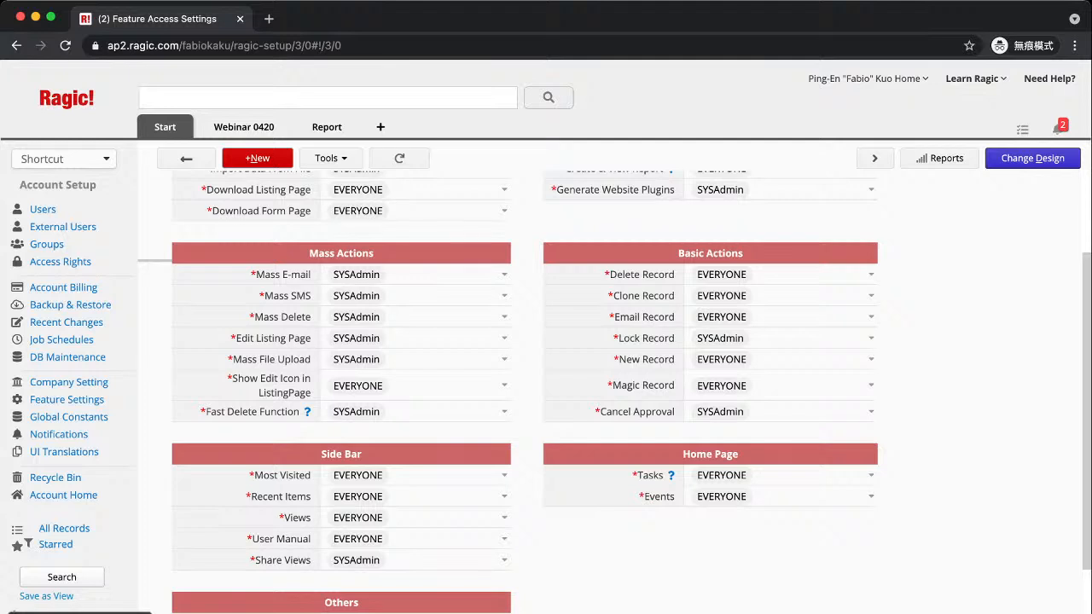
pyautogui.scroll(3, 546, 383)
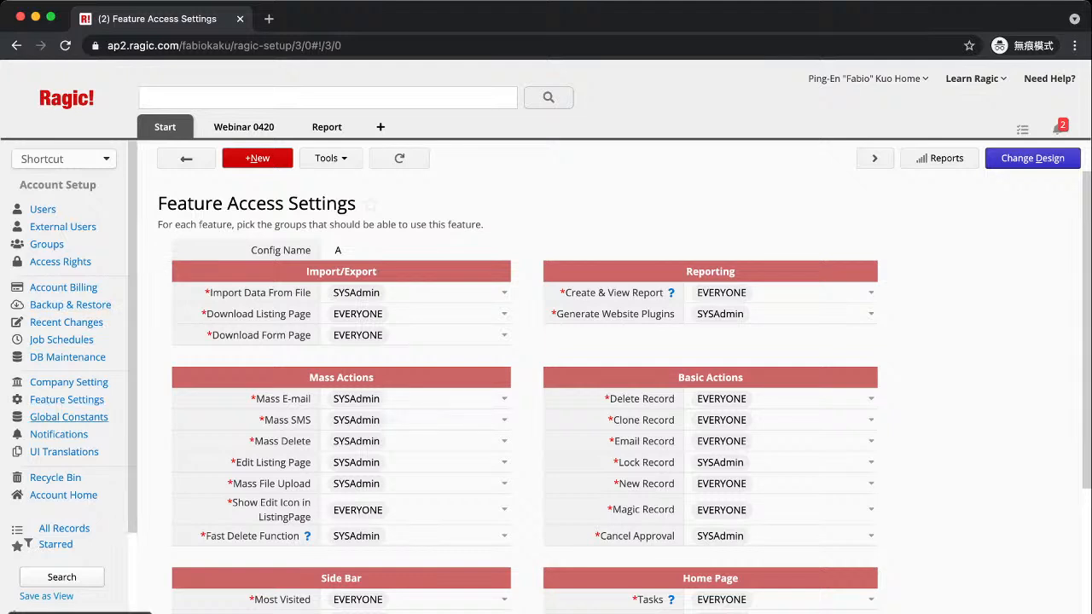
pyautogui.click(68, 417)
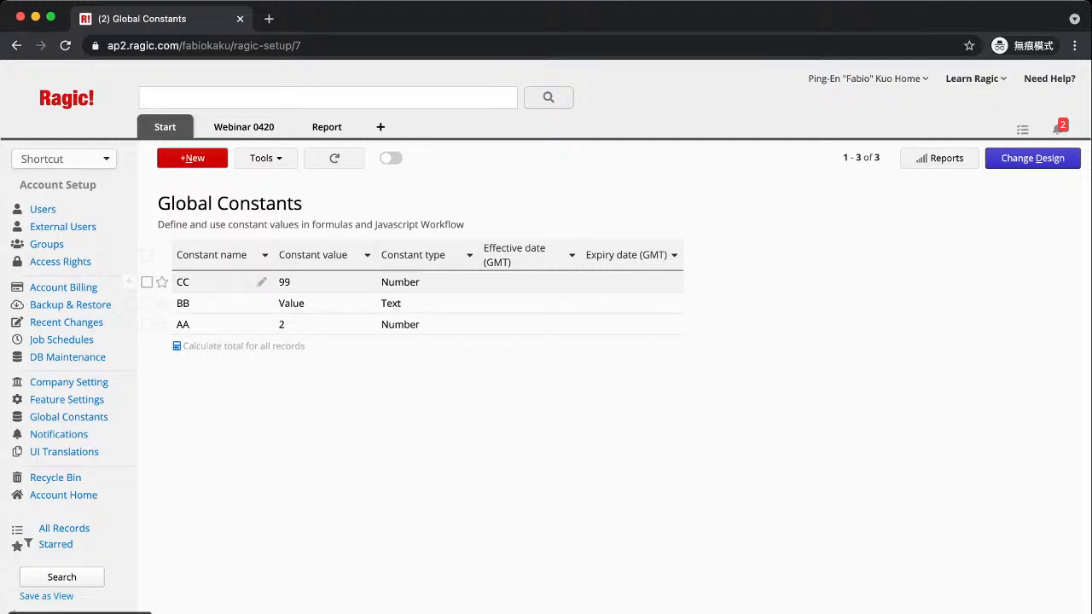
# Open the CC global constant record, showing Number value 99
pyautogui.click(210, 282)
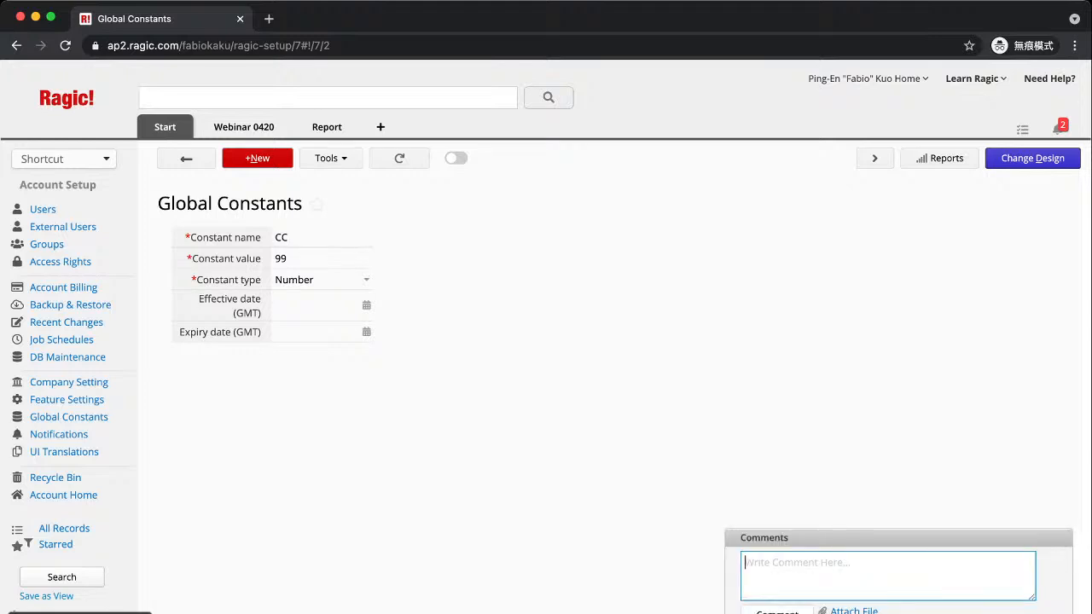
# Comment on CC that c_CC references the constant in formulas, e.g. c_CC+1=100, then start a new constant
pyautogui.write('c_CC')
pyautogui.press('Return')
pyautogui.write('(Reference this constant ')
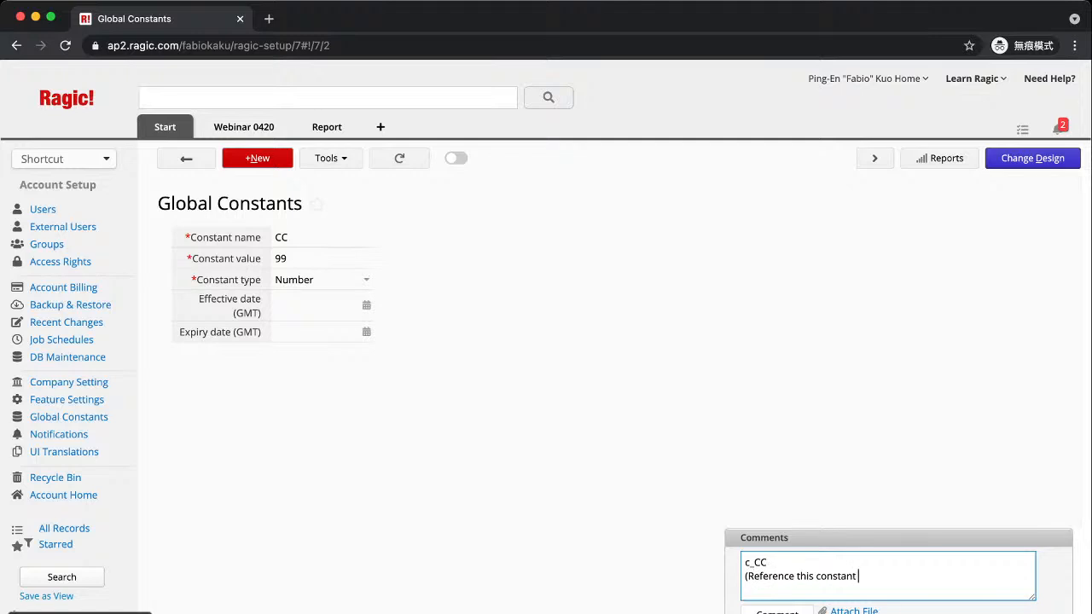
pyautogui.write('value in the formula)')
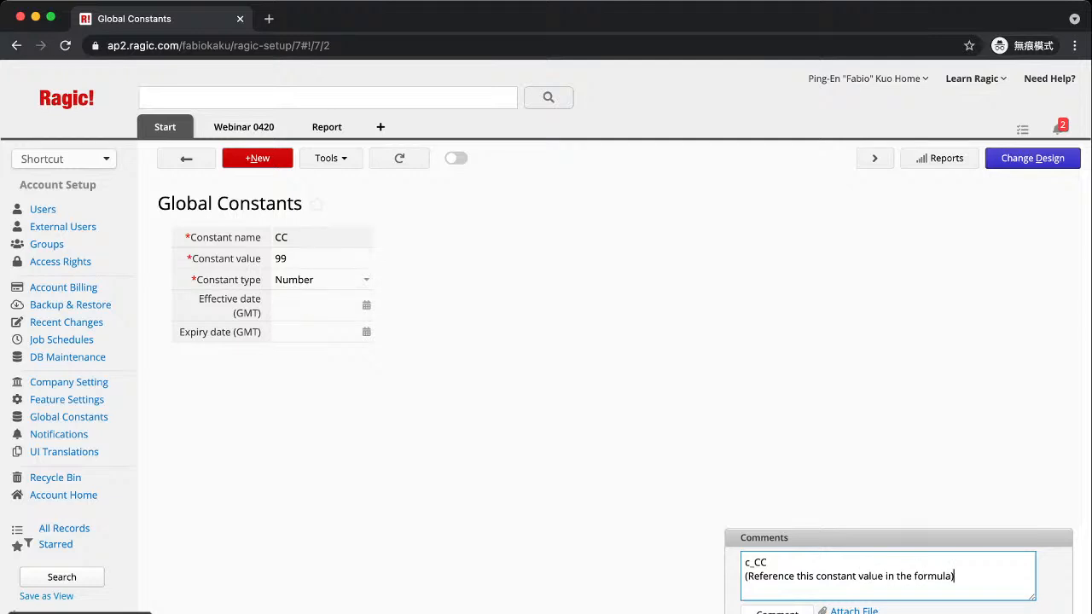
pyautogui.click(767, 563)
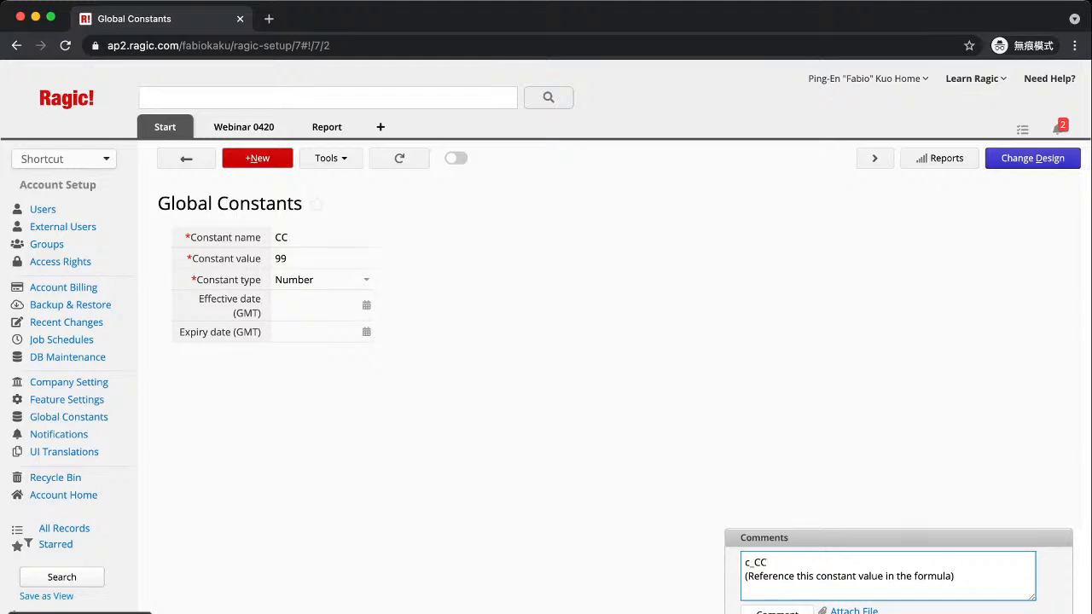
pyautogui.press('Return')
pyautogui.press('Return')
pyautogui.write('For example')
pyautogui.press('Return')
pyautogui.write('c_CC+1=11')
pyautogui.press('BackSpace')
pyautogui.write('00')
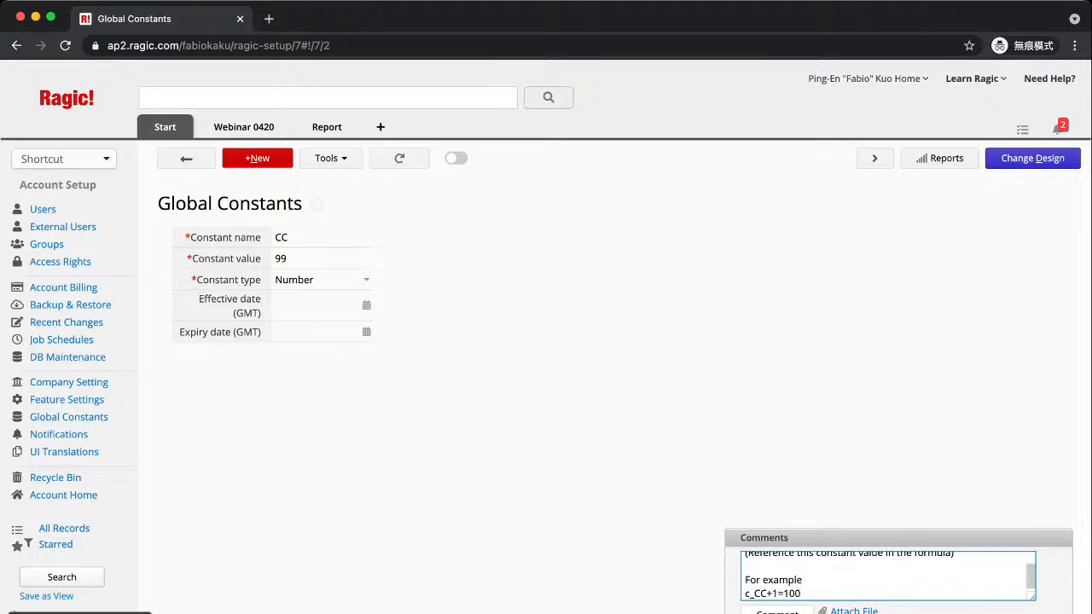
pyautogui.click(258, 158)
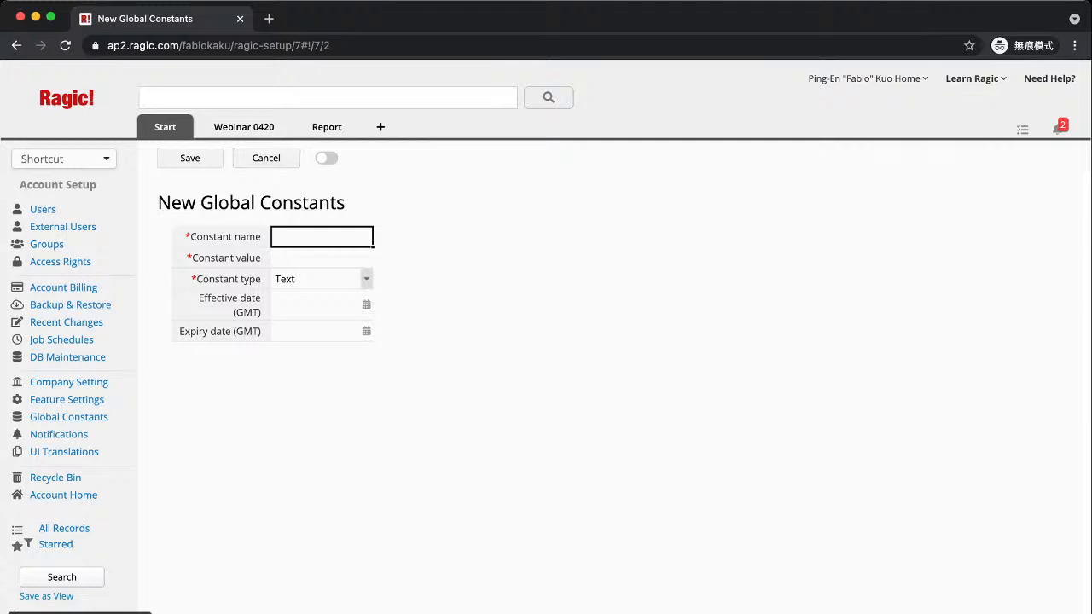
# Check the Text, Number and Array constant types, discard the new constant, and open Notifications
pyautogui.click(366, 279)
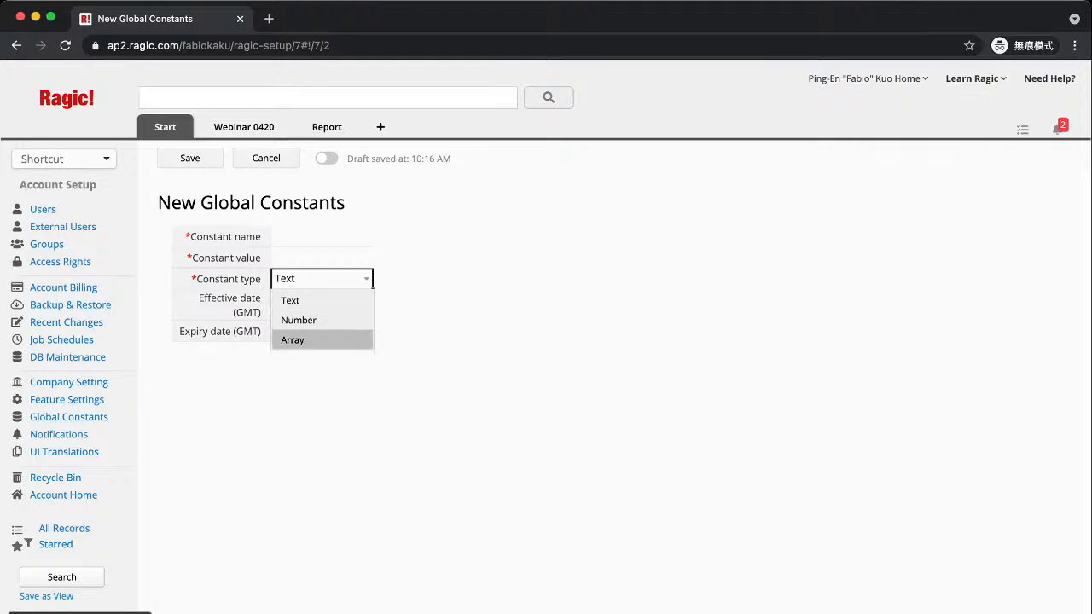
pyautogui.click(324, 384)
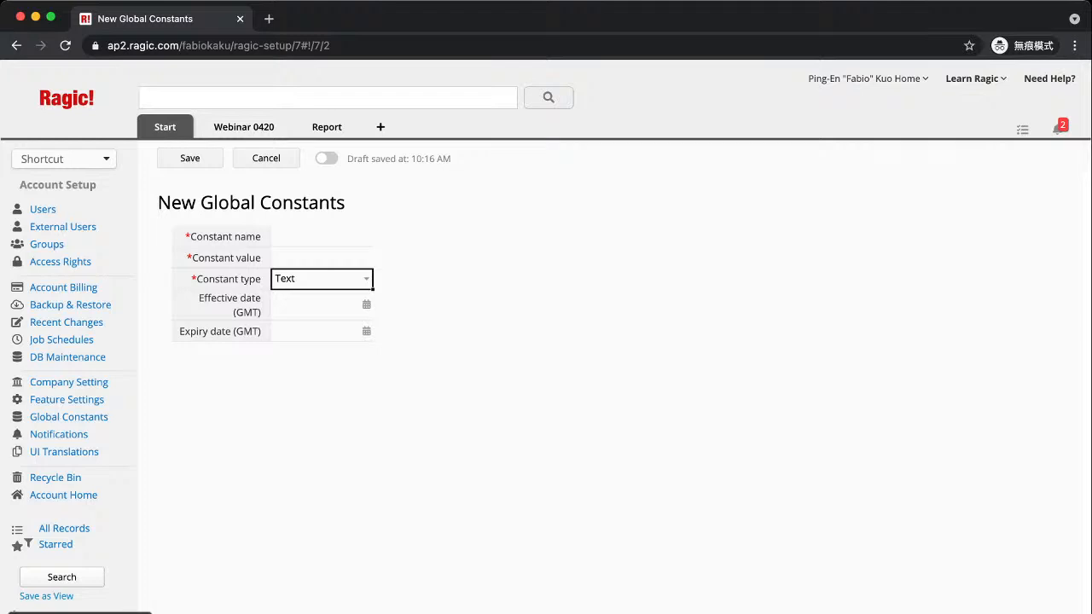
pyautogui.click(266, 158)
pyautogui.click(316, 290)
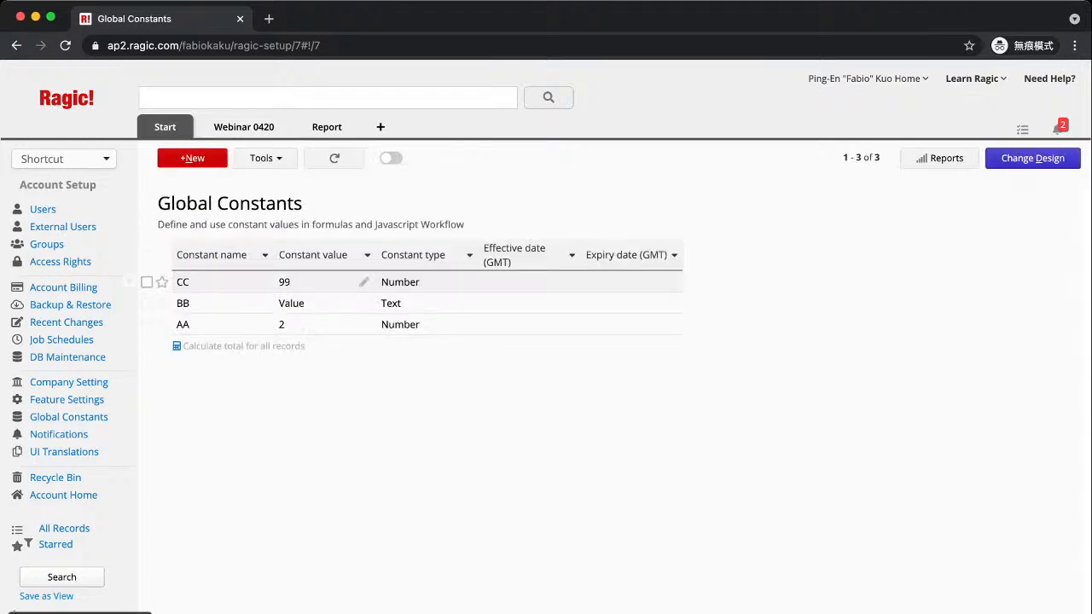
pyautogui.click(59, 434)
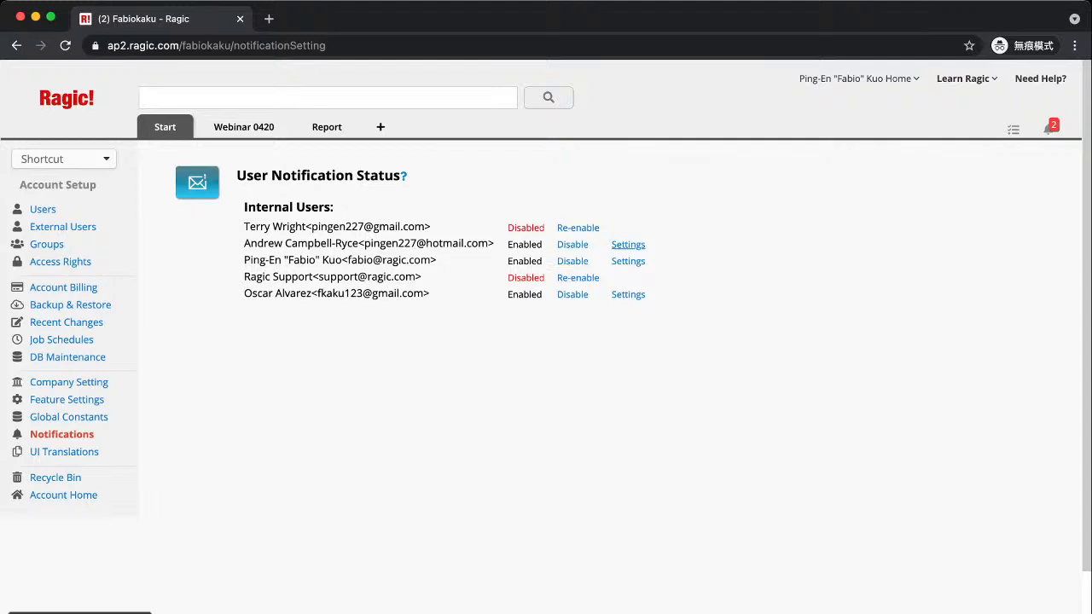
pyautogui.click(628, 245)
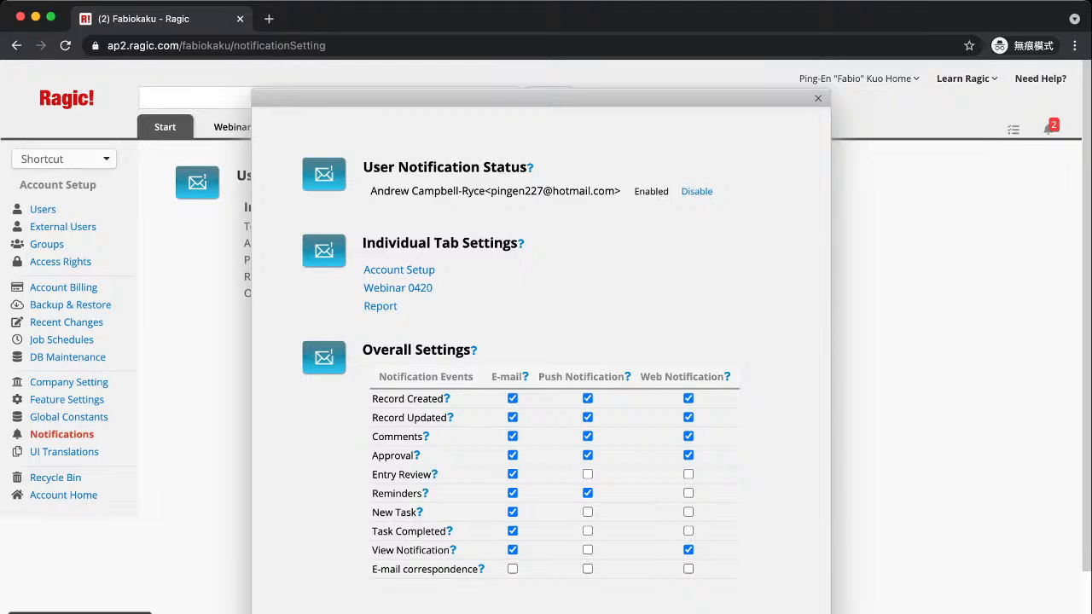
pyautogui.press('Escape')
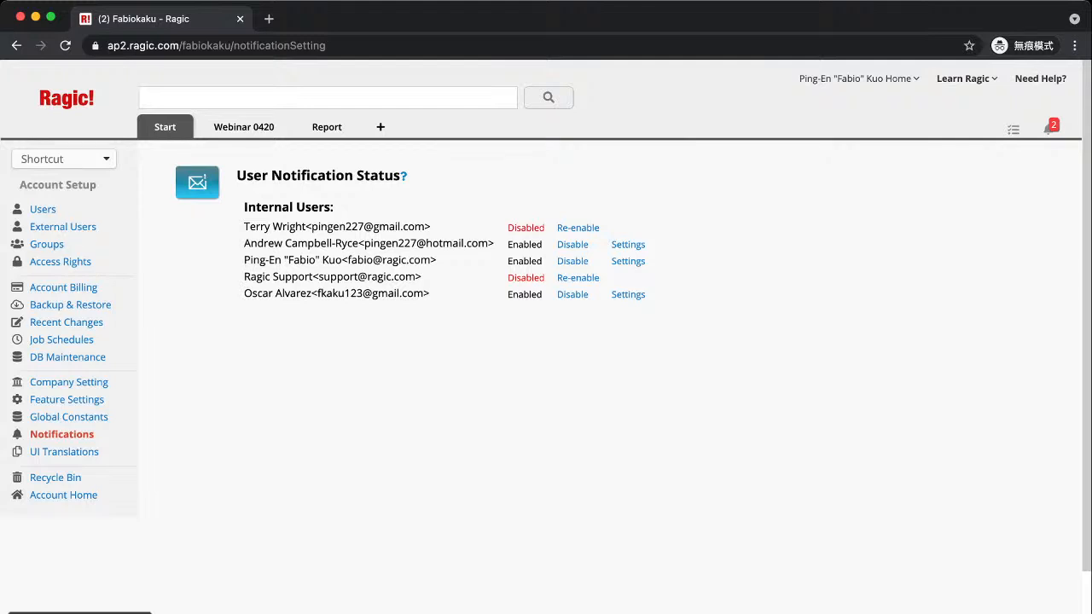
pyautogui.moveTo(858, 78)
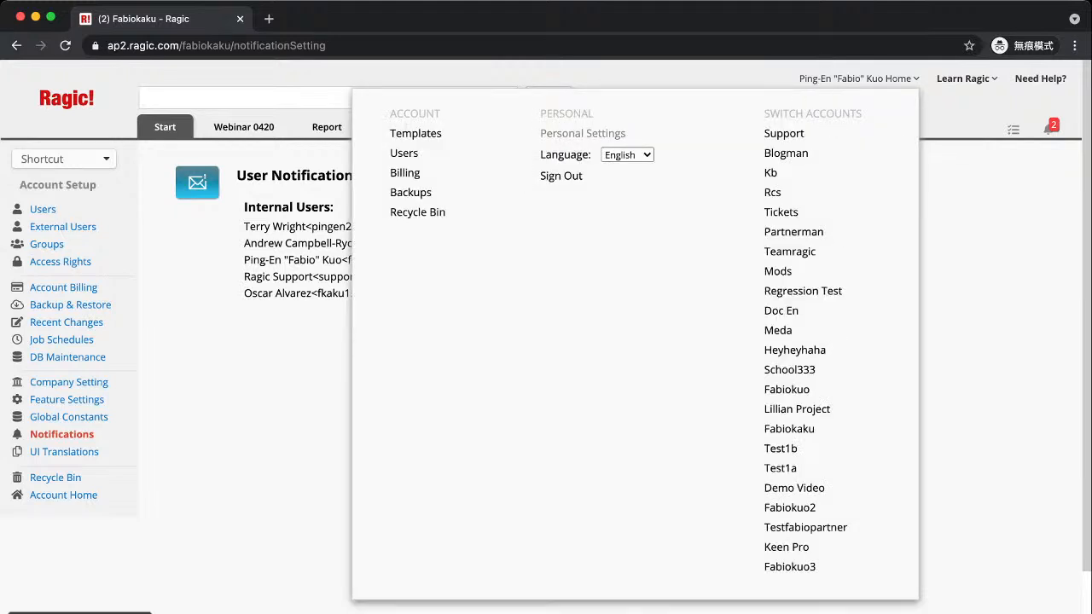
pyautogui.click(583, 133)
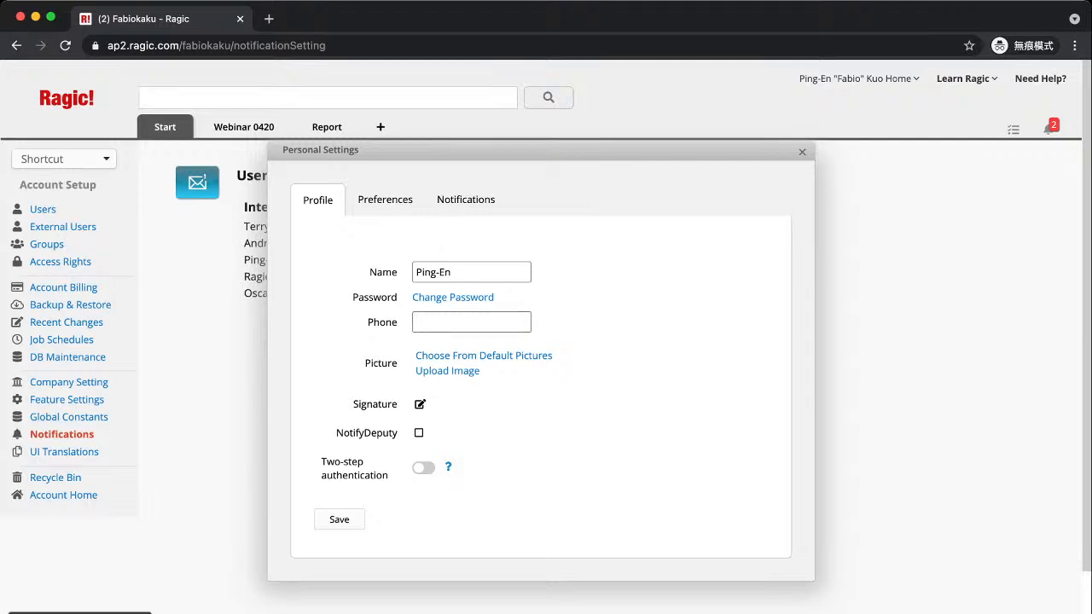
pyautogui.click(466, 200)
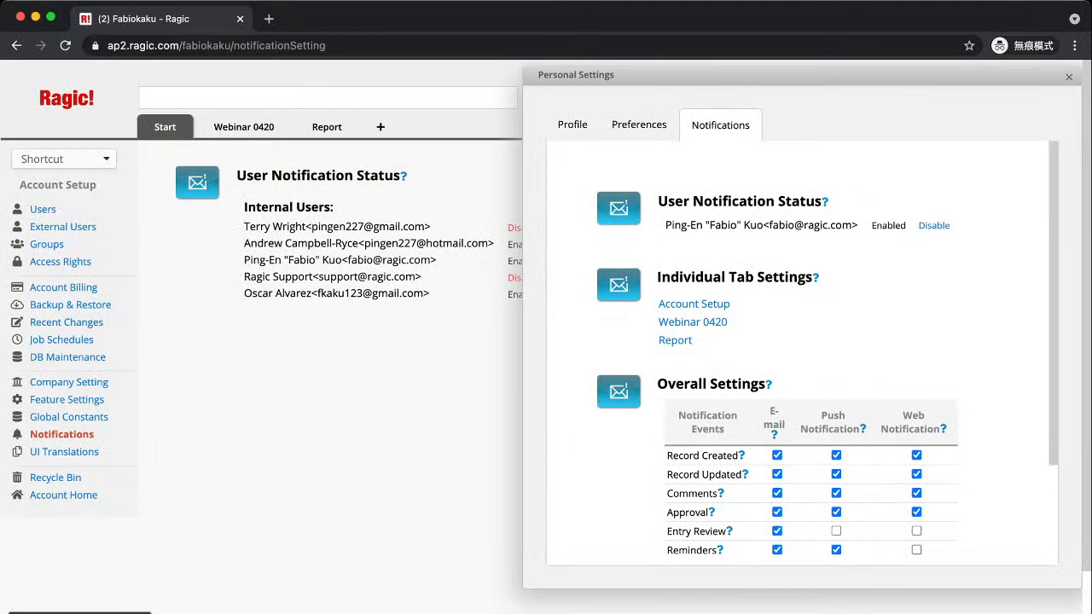
pyautogui.scroll(-3, 802, 350)
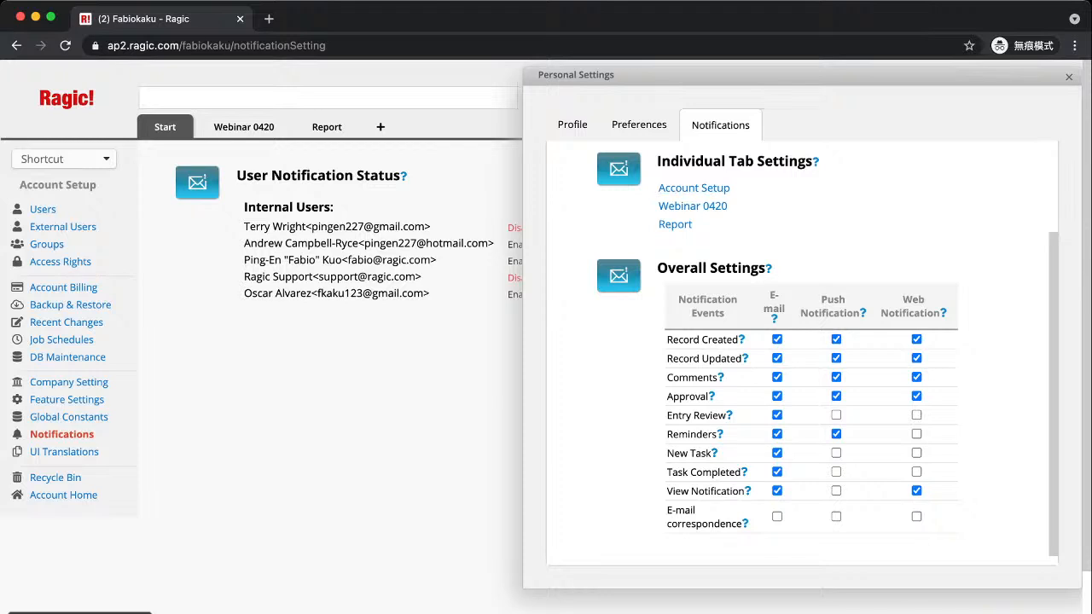
pyautogui.click(639, 124)
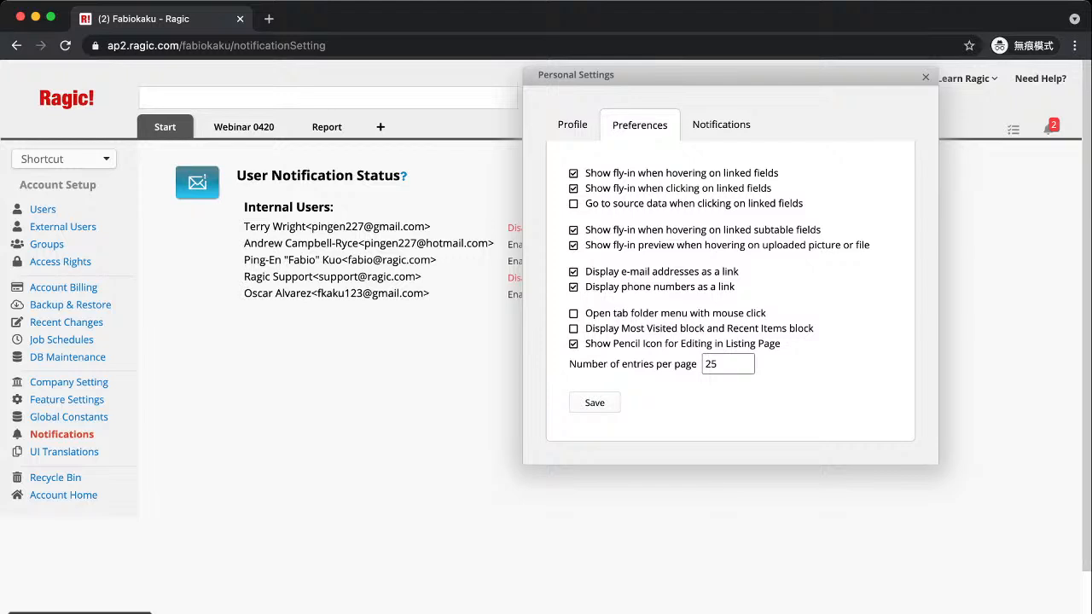
pyautogui.press('Escape')
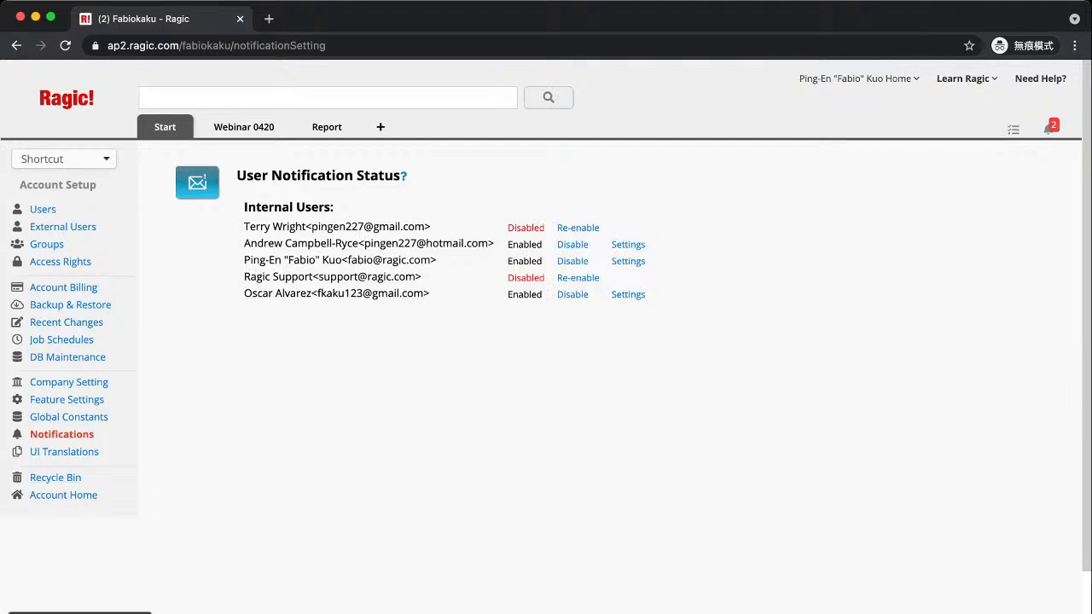
# Open UI Translations and load the Dutch translation entries for the Home section
pyautogui.click(64, 451)
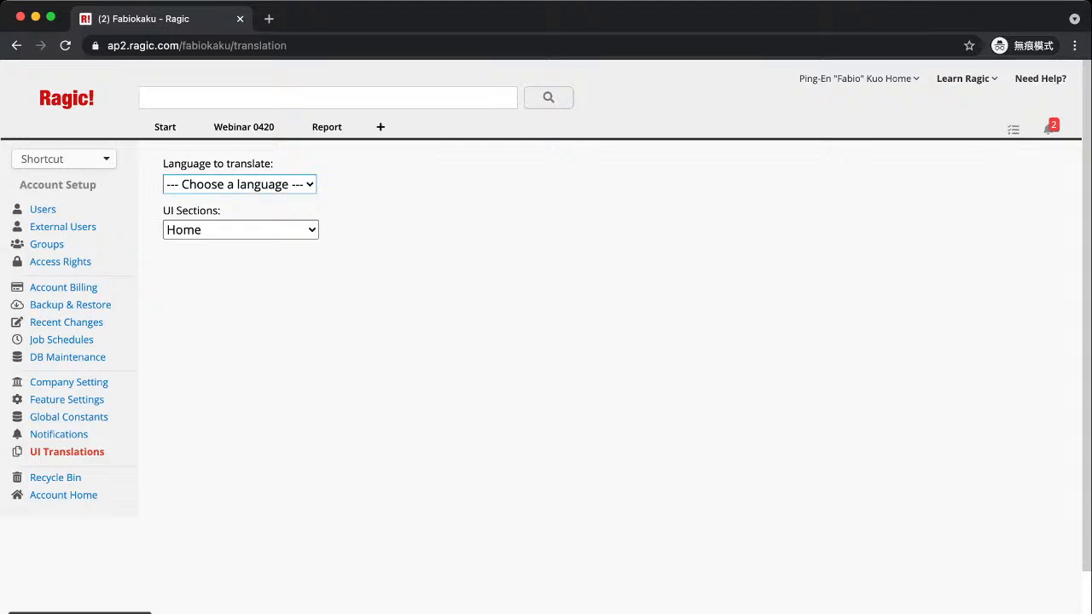
pyautogui.click(239, 185)
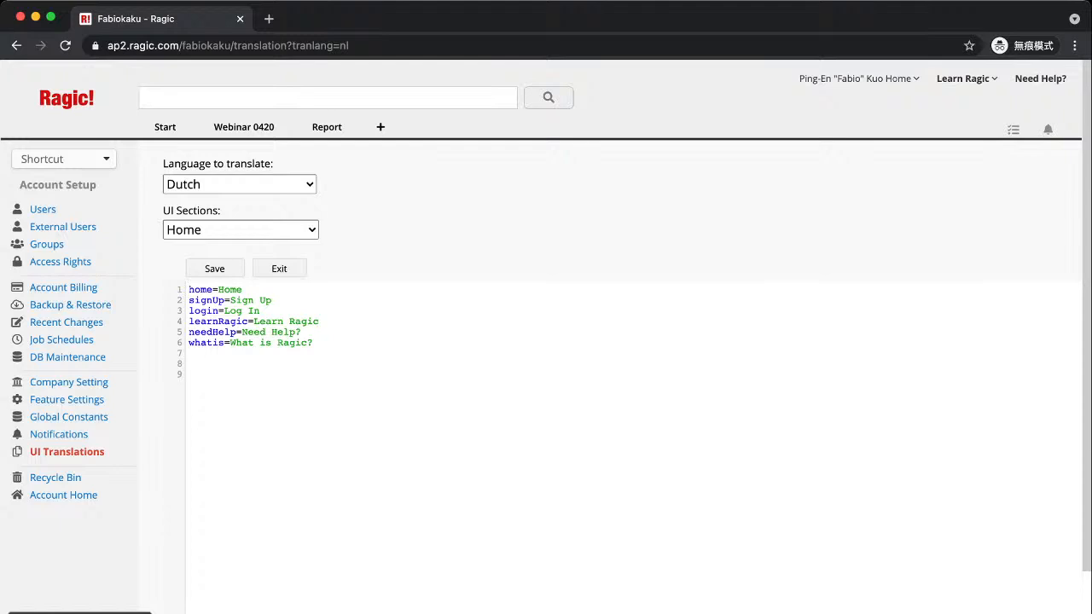
pyautogui.moveTo(859, 79)
# Open the Recycle Bin and review the deleted sheets and 18-05-2021 mass-deleted Classes records
pyautogui.click(56, 477)
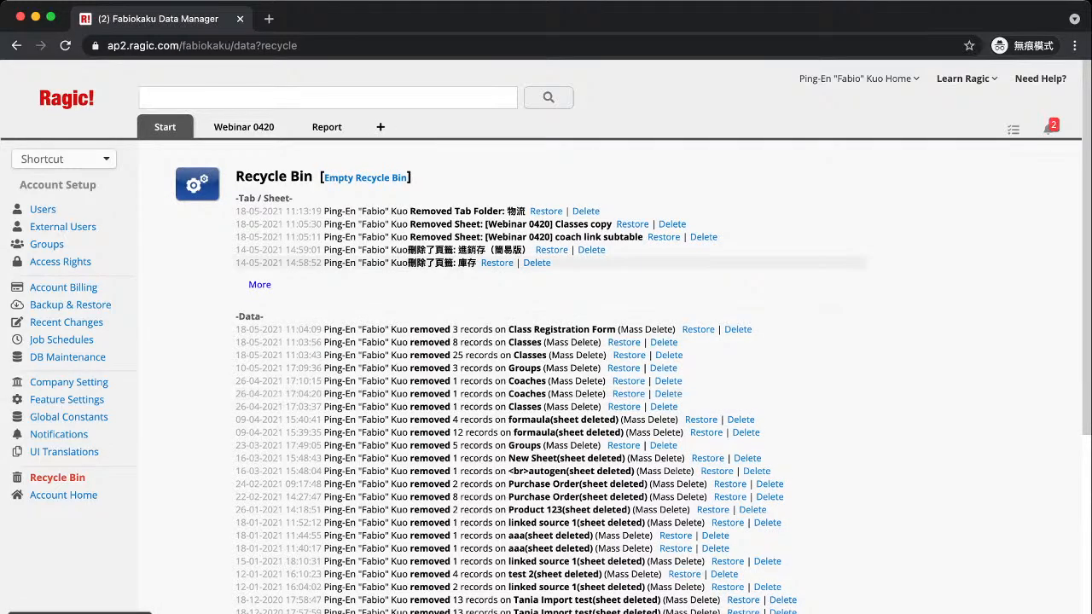
pyautogui.scroll(-2, 546, 341)
pyautogui.scroll(-4, 546, 341)
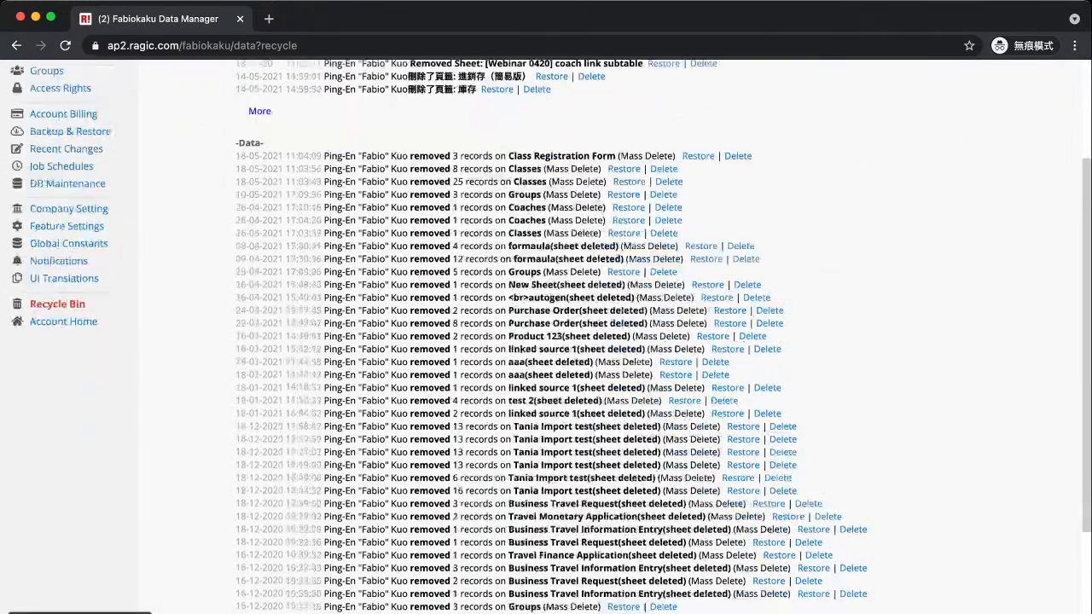
pyautogui.scroll(6, 546, 341)
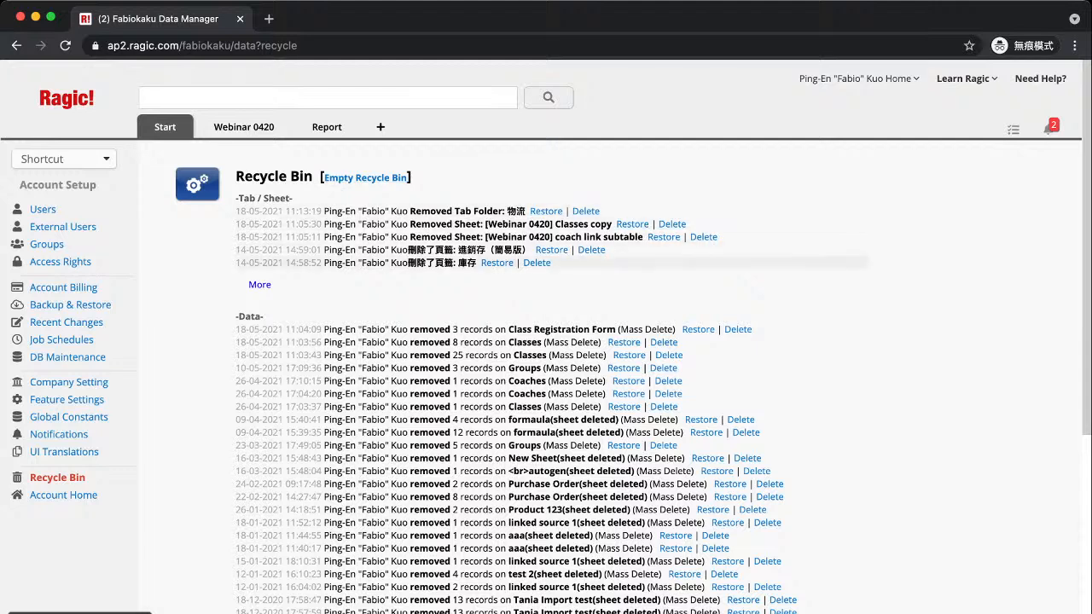
pyautogui.scroll(-9, 546, 341)
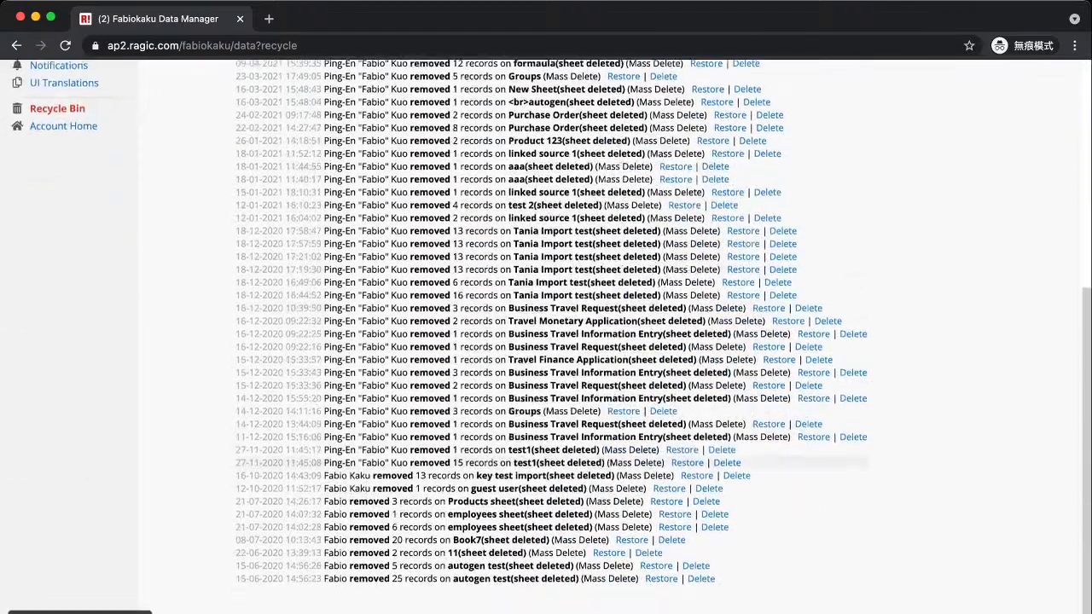
pyautogui.scroll(9, 546, 341)
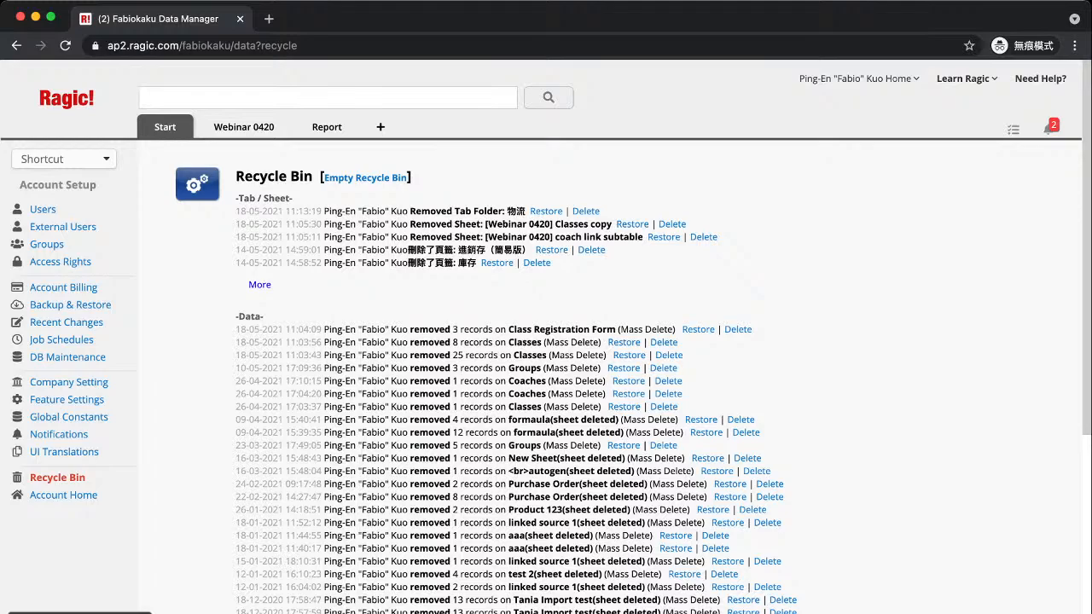
pyautogui.scroll(-4, 546, 341)
pyautogui.scroll(4, 546, 341)
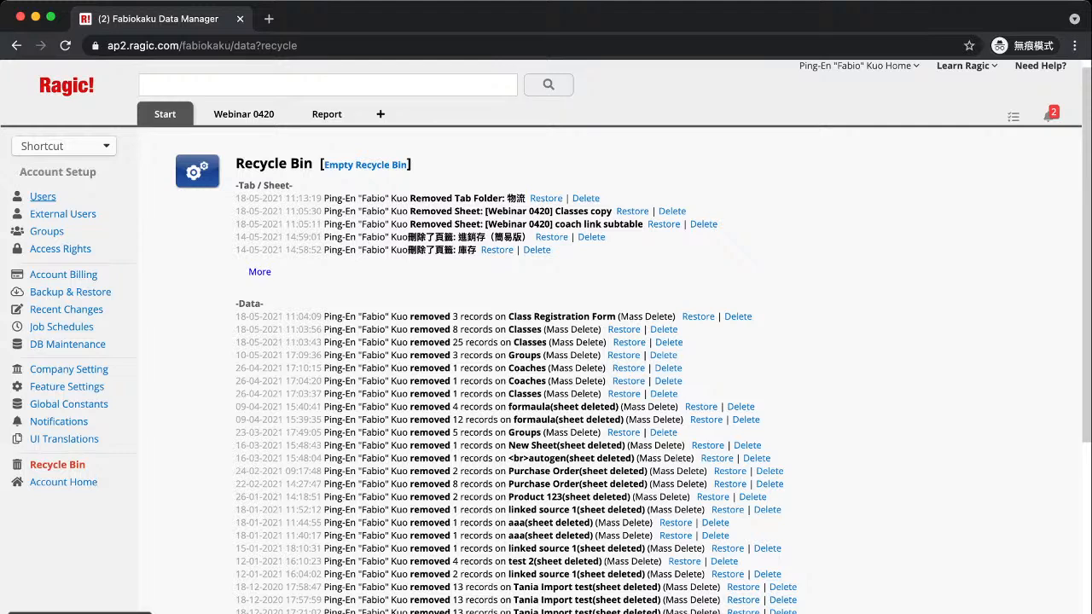
# Open a user's record from the Users list and switch the User form into design mode
pyautogui.click(42, 196)
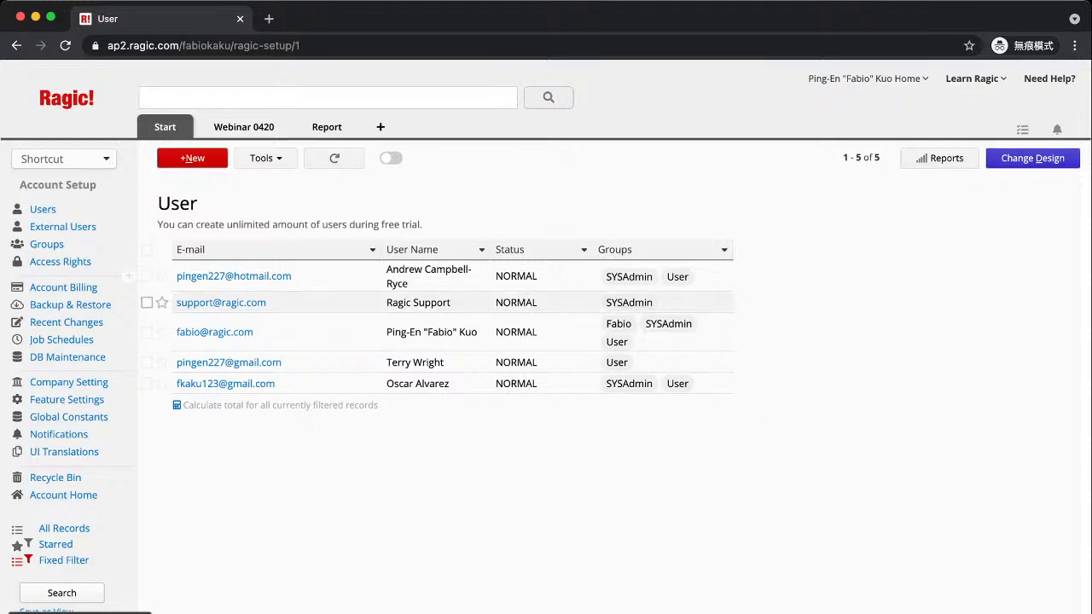
pyautogui.click(223, 303)
pyautogui.click(1032, 158)
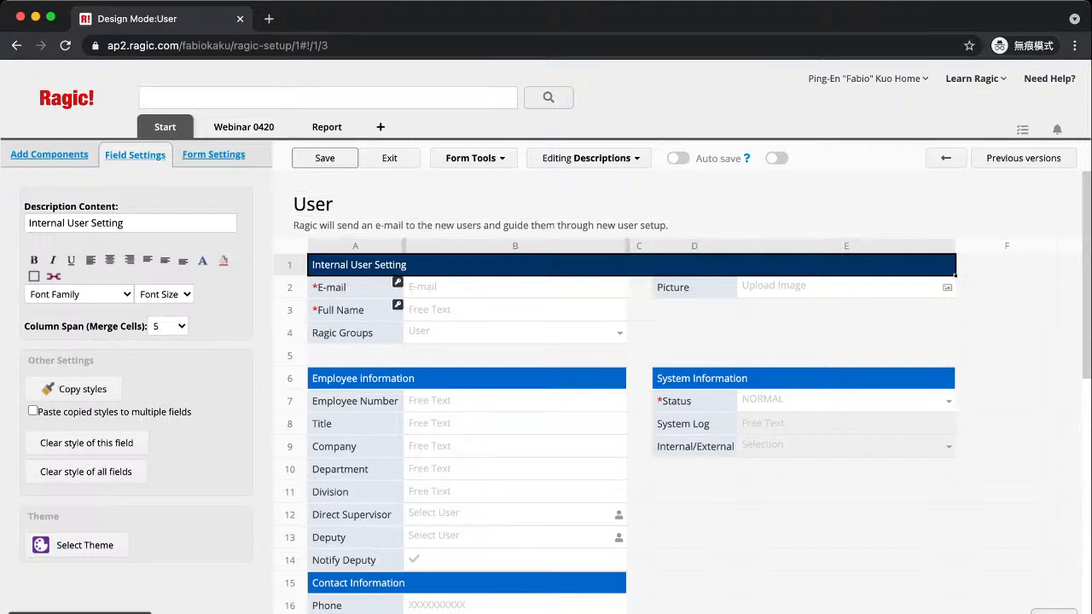
# Inspect the Full Name, E-mail and Ragic Groups field settings, then exit Design Mode
pyautogui.click(355, 310)
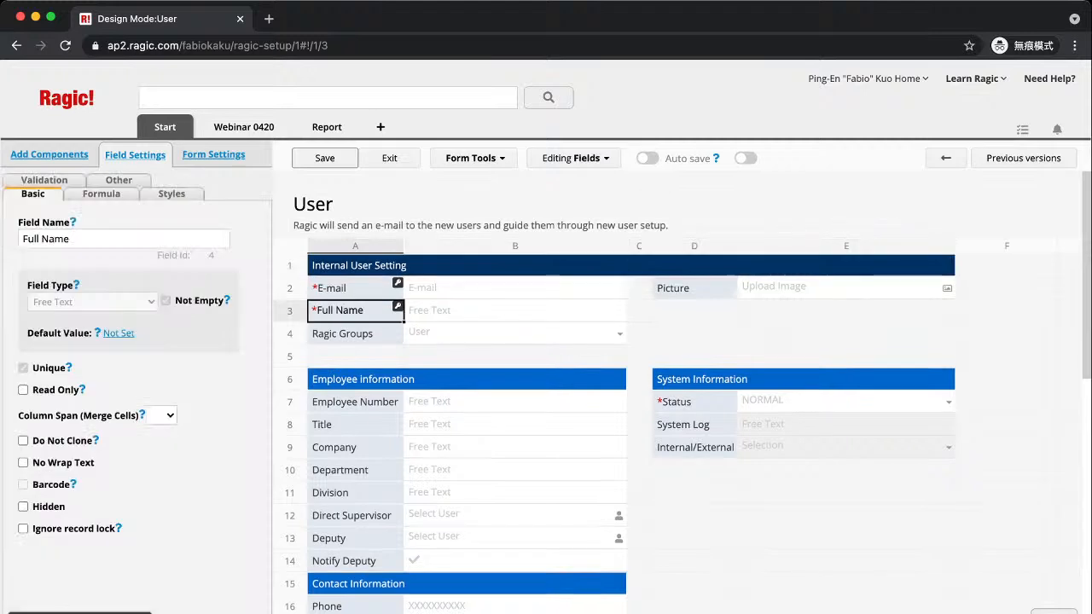
pyautogui.click(355, 289)
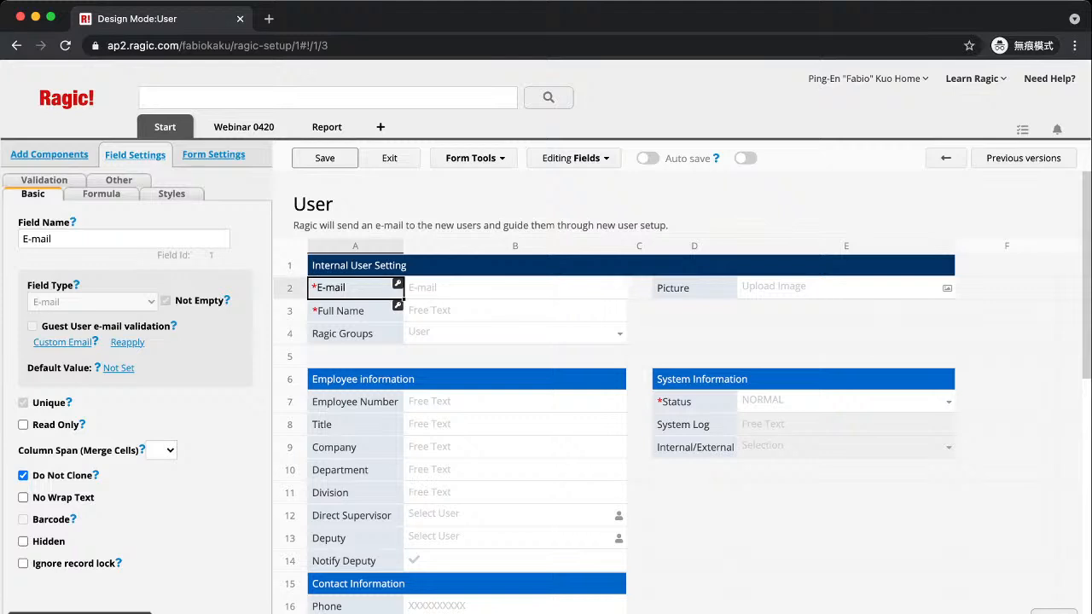
pyautogui.click(355, 333)
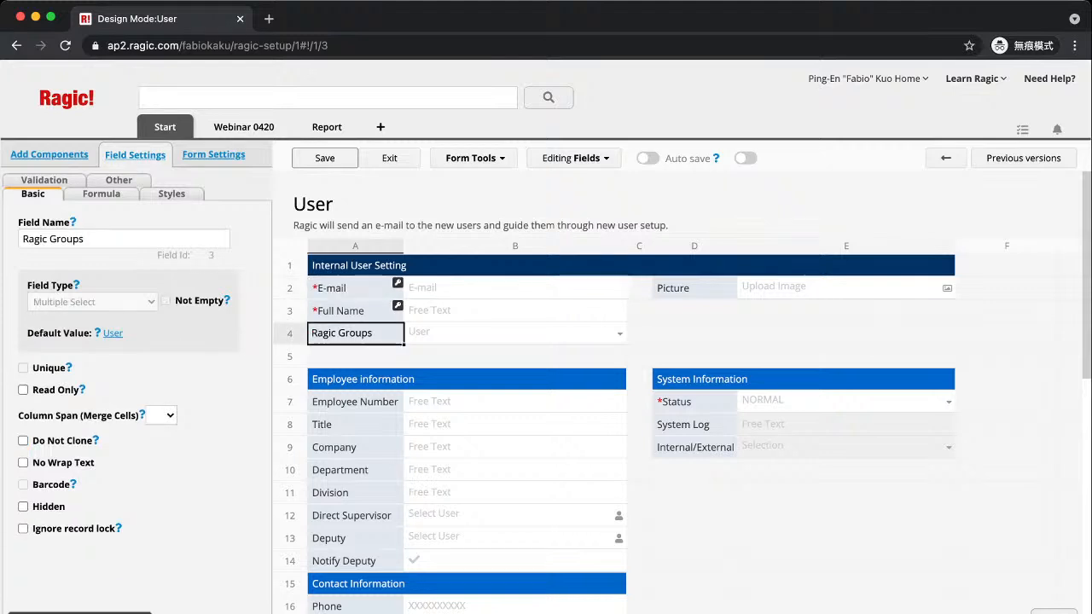
pyautogui.click(355, 311)
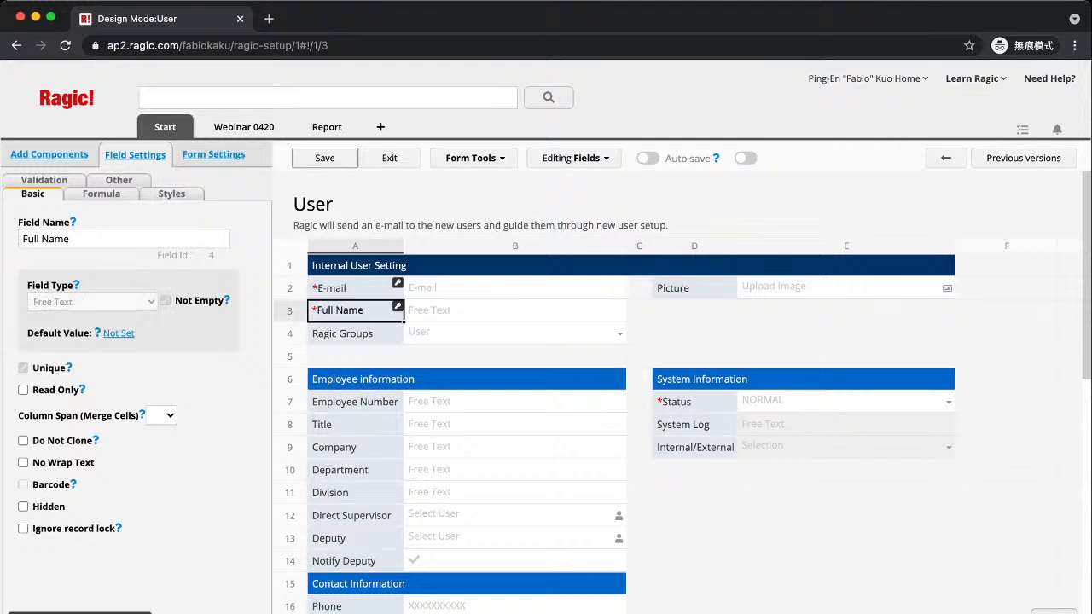
pyautogui.scroll(-3, 632, 384)
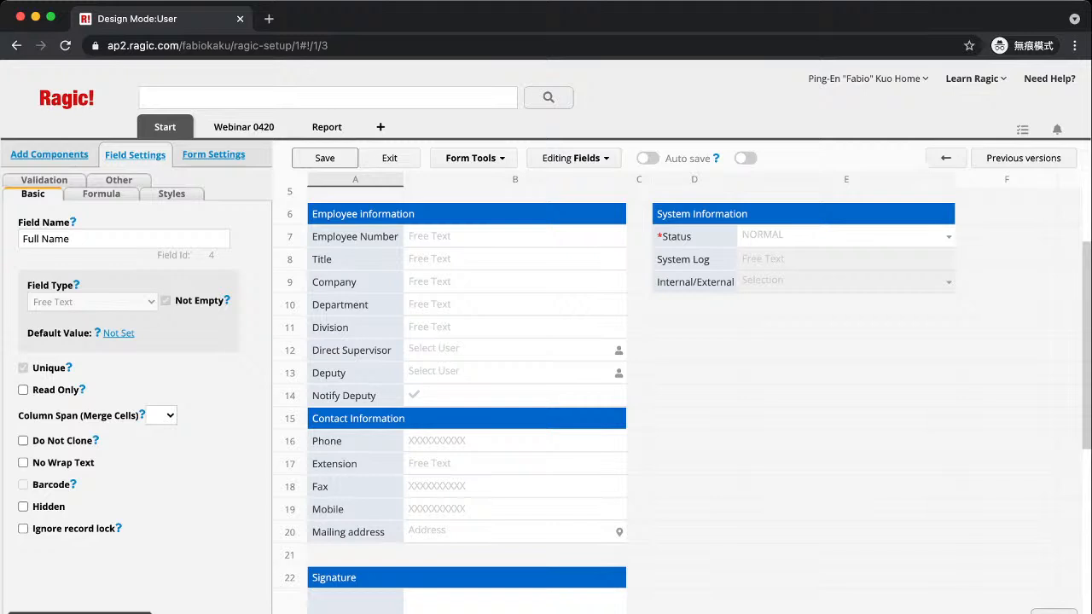
pyautogui.click(695, 351)
pyautogui.click(694, 327)
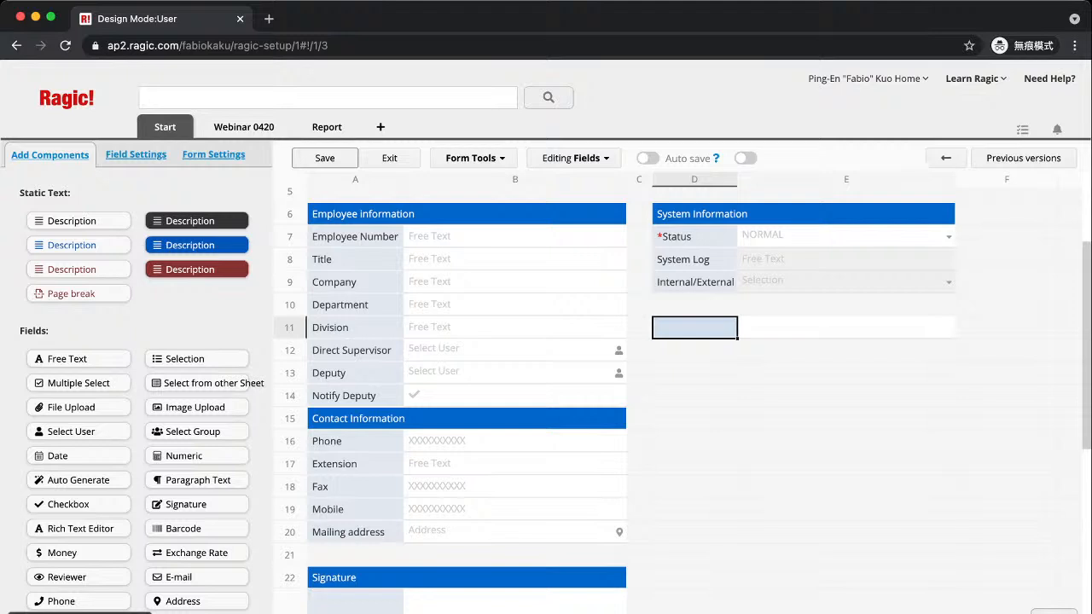
pyautogui.scroll(2, 631, 384)
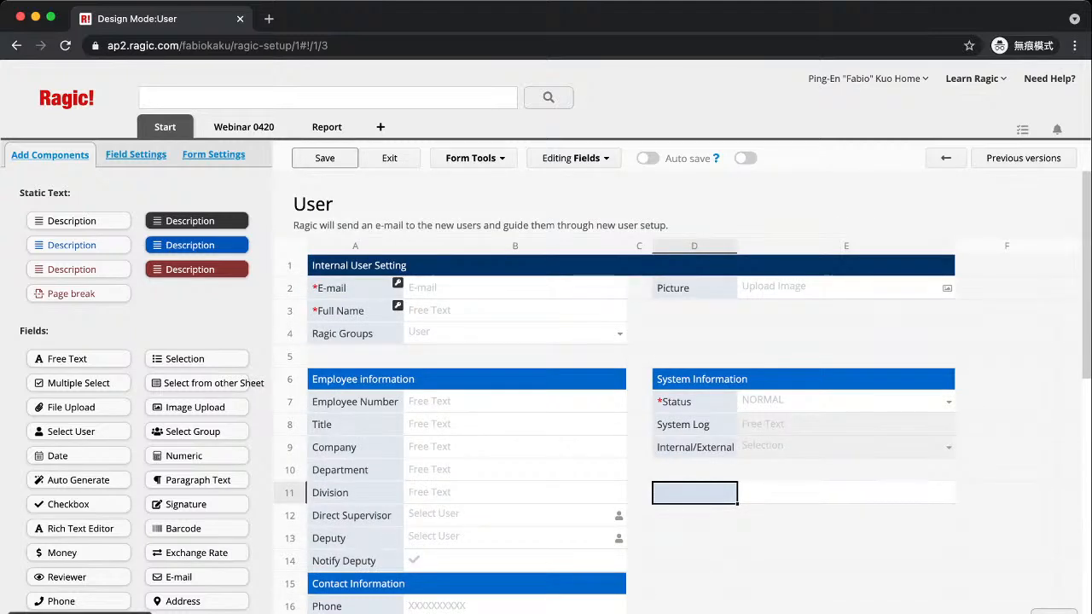
pyautogui.click(397, 160)
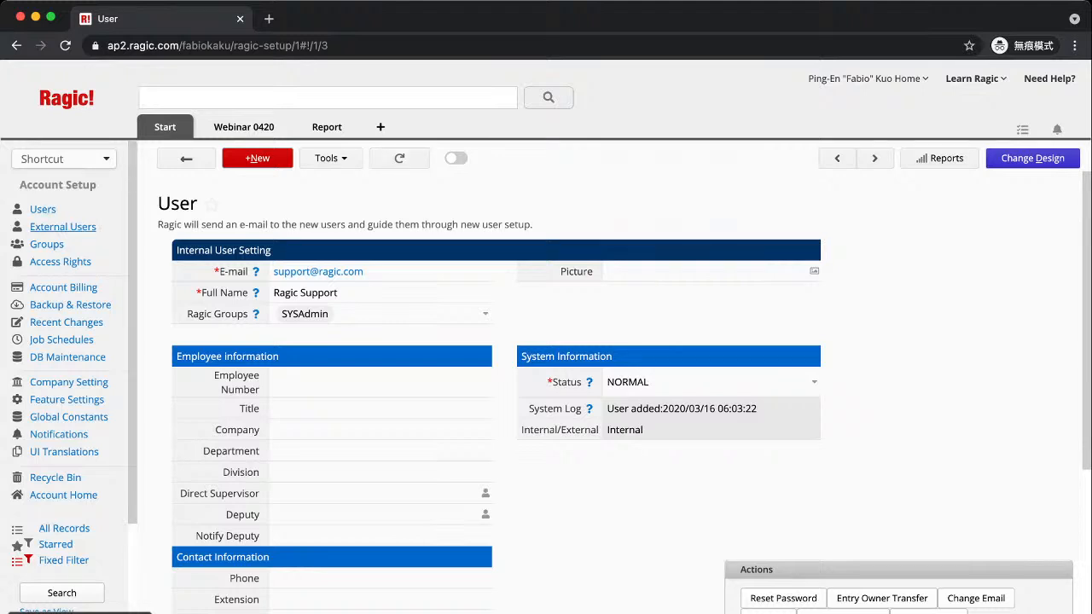
pyautogui.moveTo(244, 127)
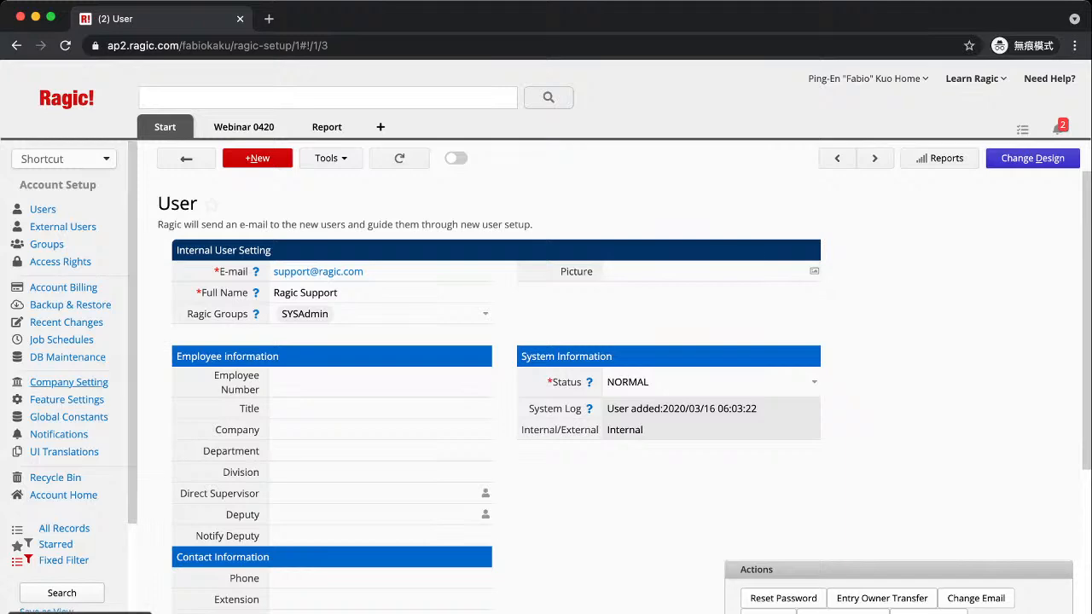
# Switch the Company Setting form to design mode, accepting the warning about changing its design
pyautogui.click(68, 383)
pyautogui.scroll(-10, 578, 391)
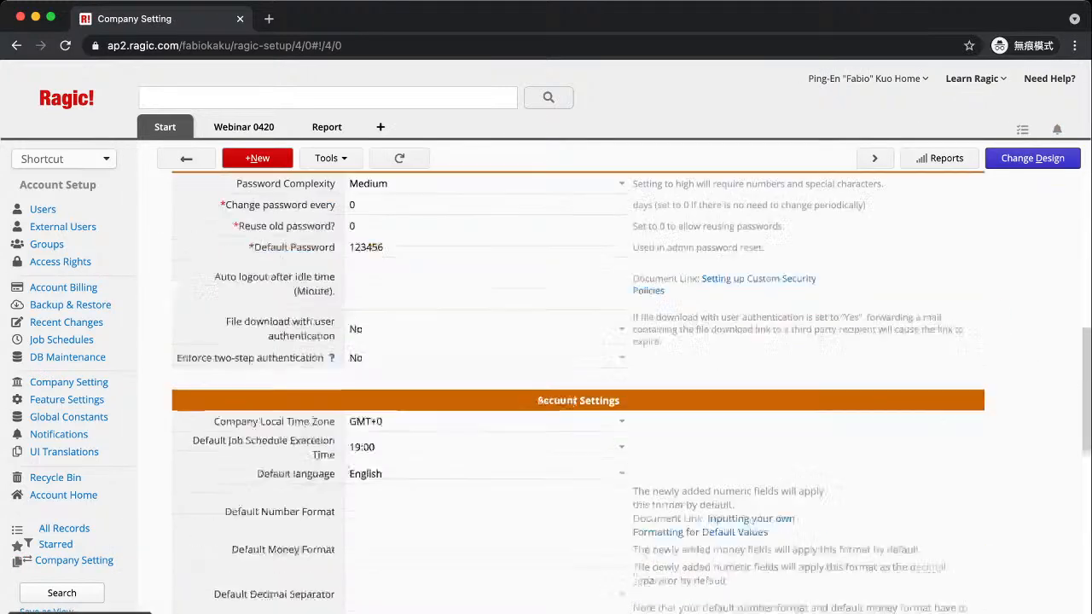
pyautogui.scroll(4, 578, 390)
pyautogui.click(1032, 158)
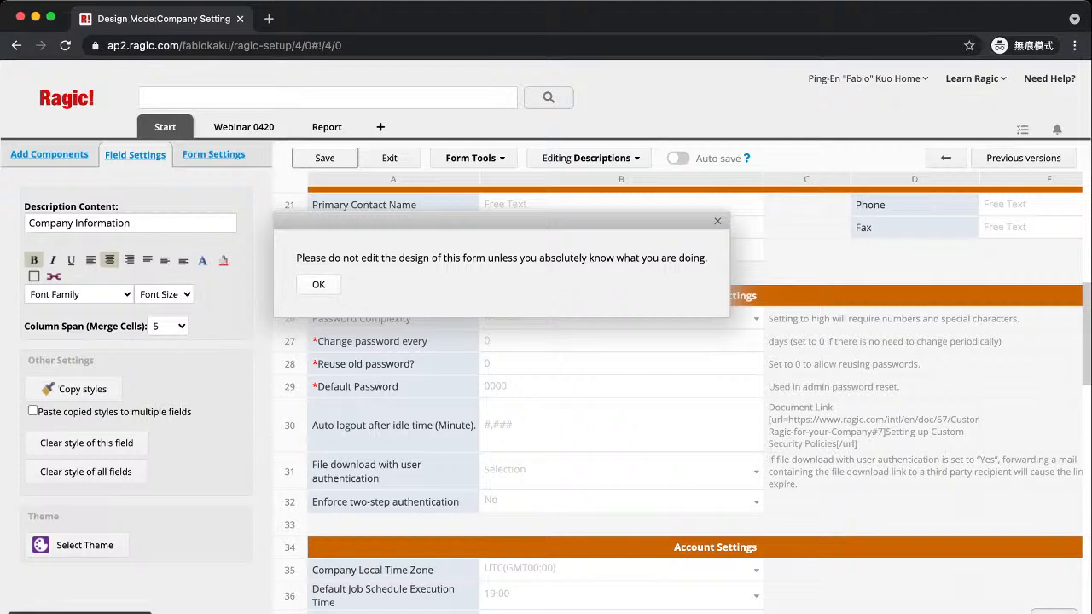
pyautogui.scroll(-3, 682, 401)
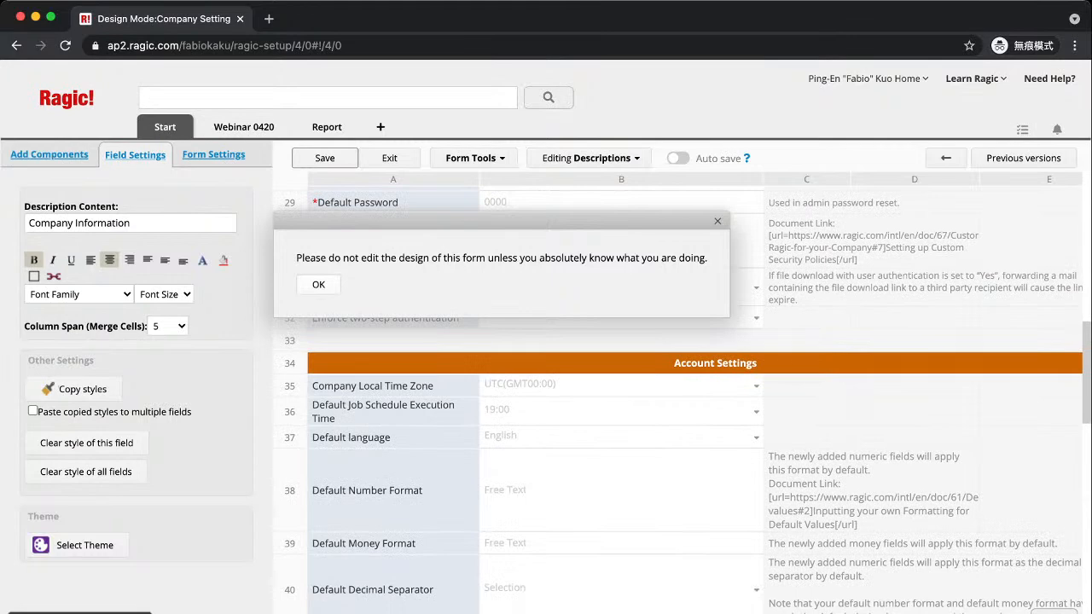
pyautogui.click(318, 285)
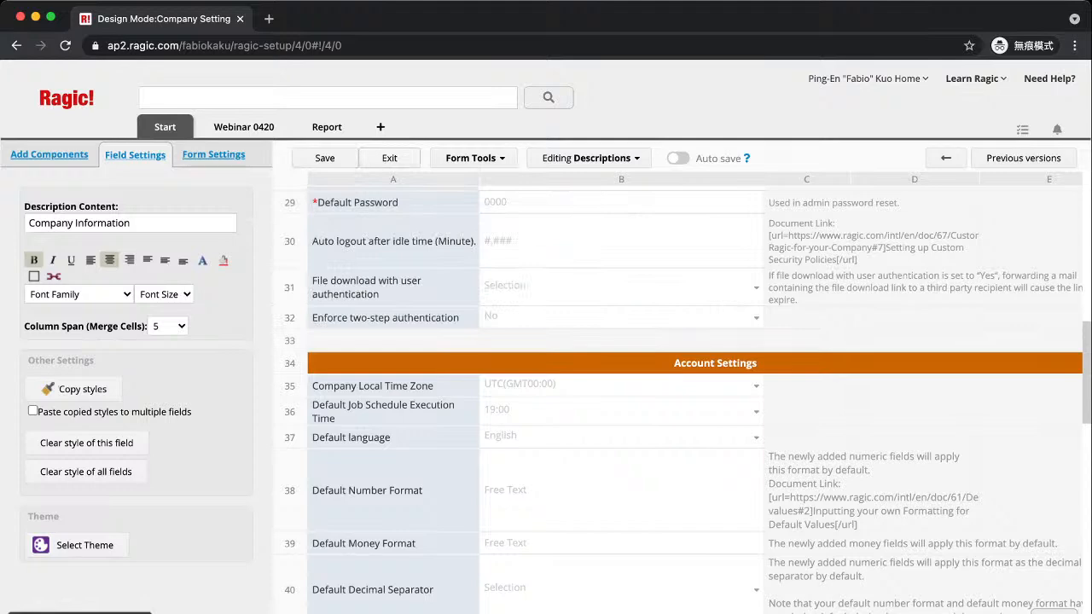
# Exit design mode and review Company Setting's Customization Settings, where Allow auto login is Yes
pyautogui.click(390, 158)
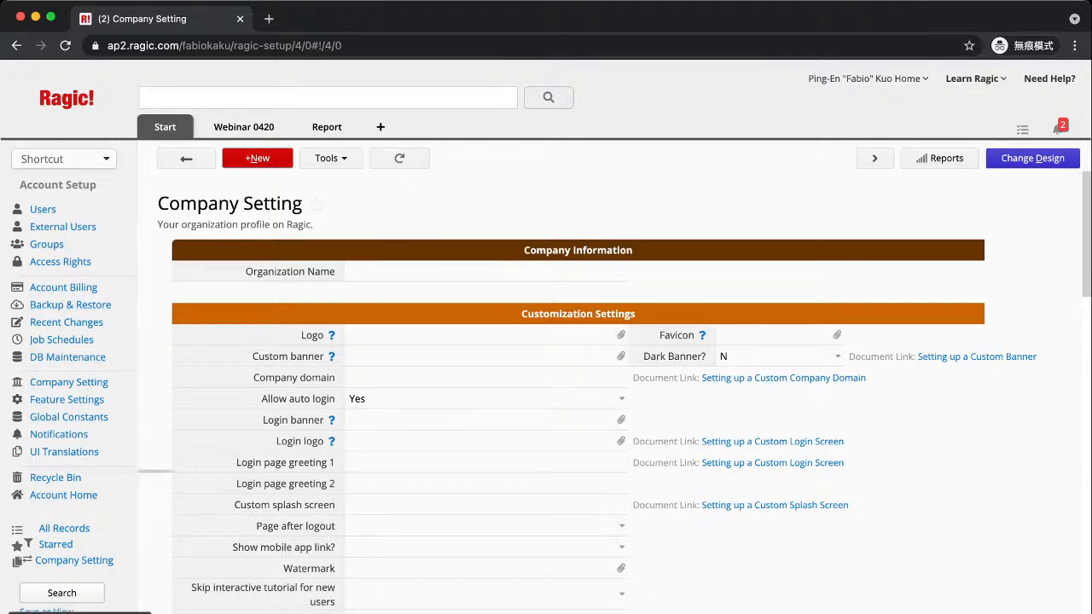
pyautogui.scroll(-5, 572, 384)
pyautogui.scroll(5, 571, 384)
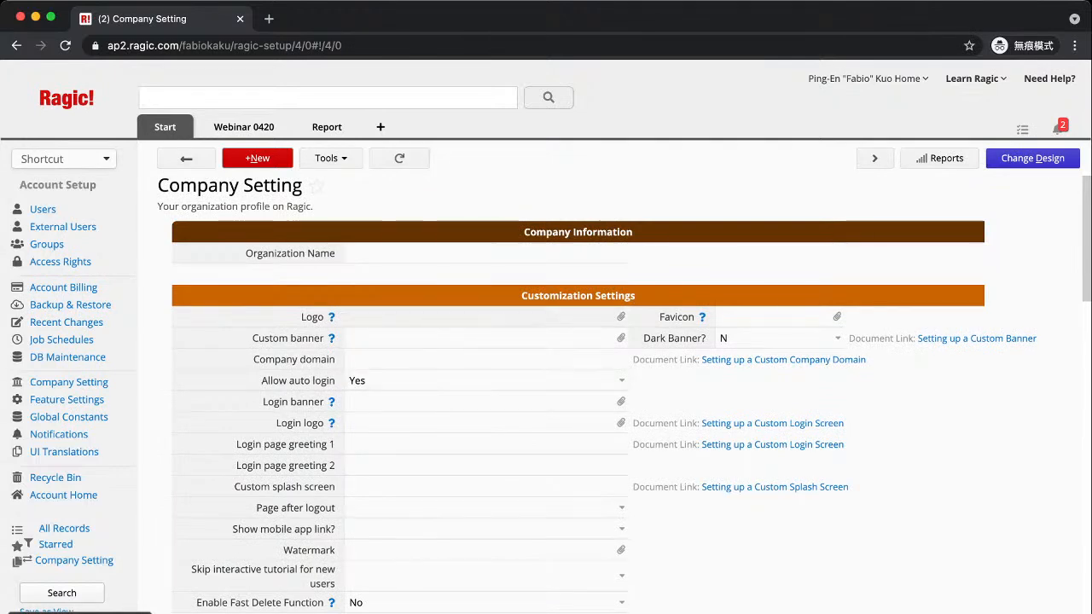
pyautogui.scroll(-2, 578, 384)
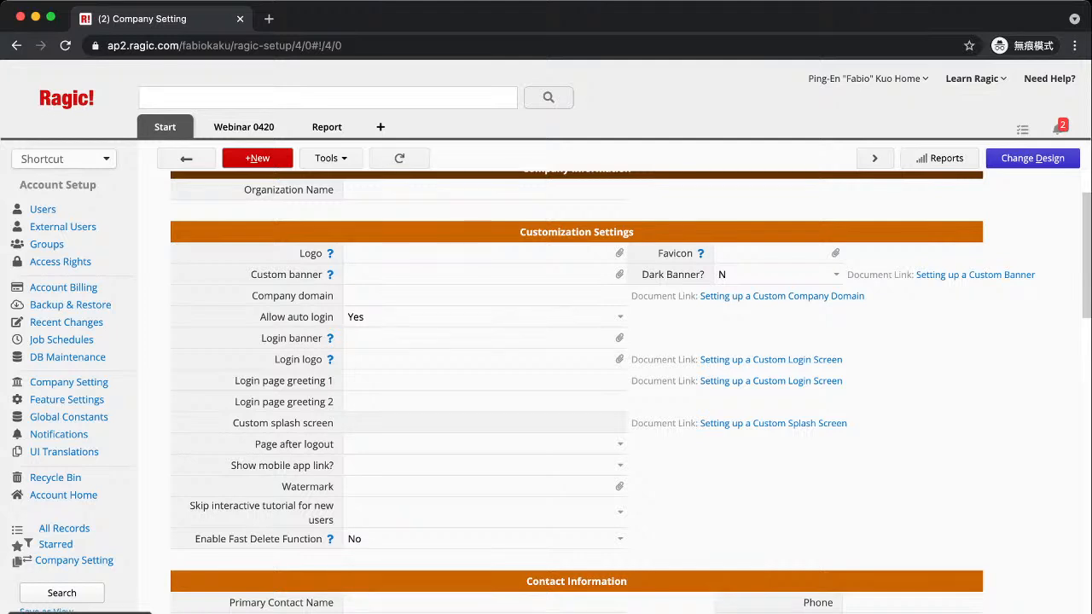
# Browse the Recycle Bin's deleted items, then go back to the Start page with the Webinar 0420 sheets
pyautogui.click(56, 477)
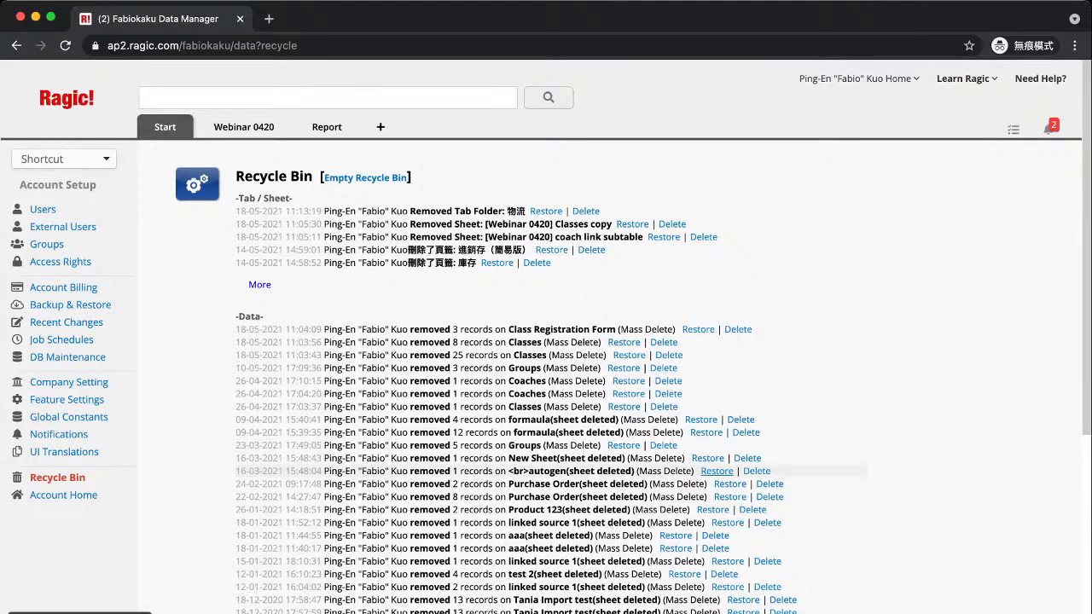
pyautogui.scroll(-10, 550, 384)
pyautogui.scroll(10, 550, 384)
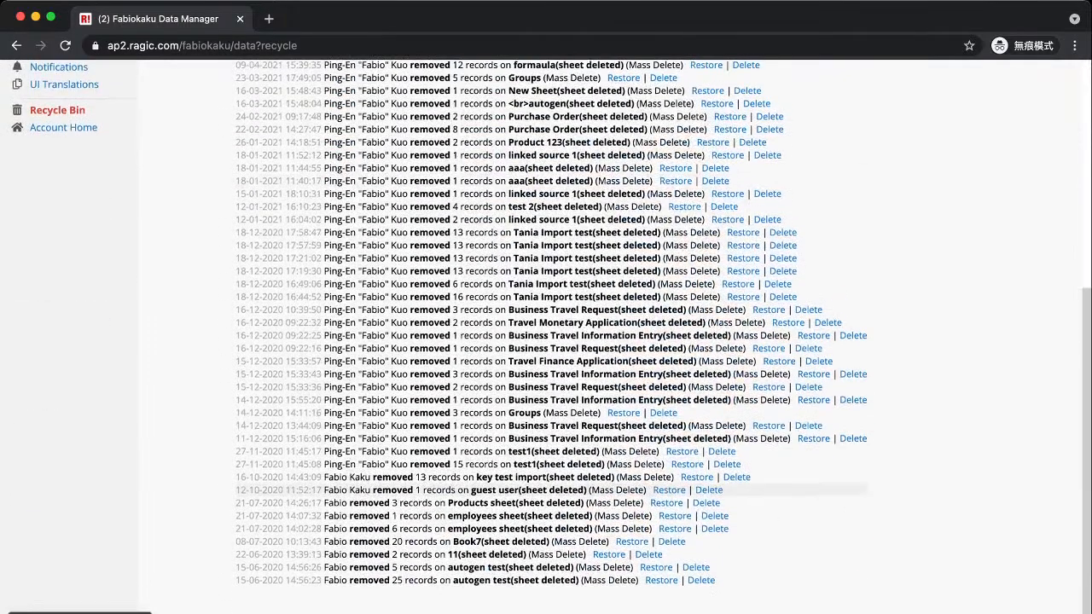
pyautogui.click(67, 98)
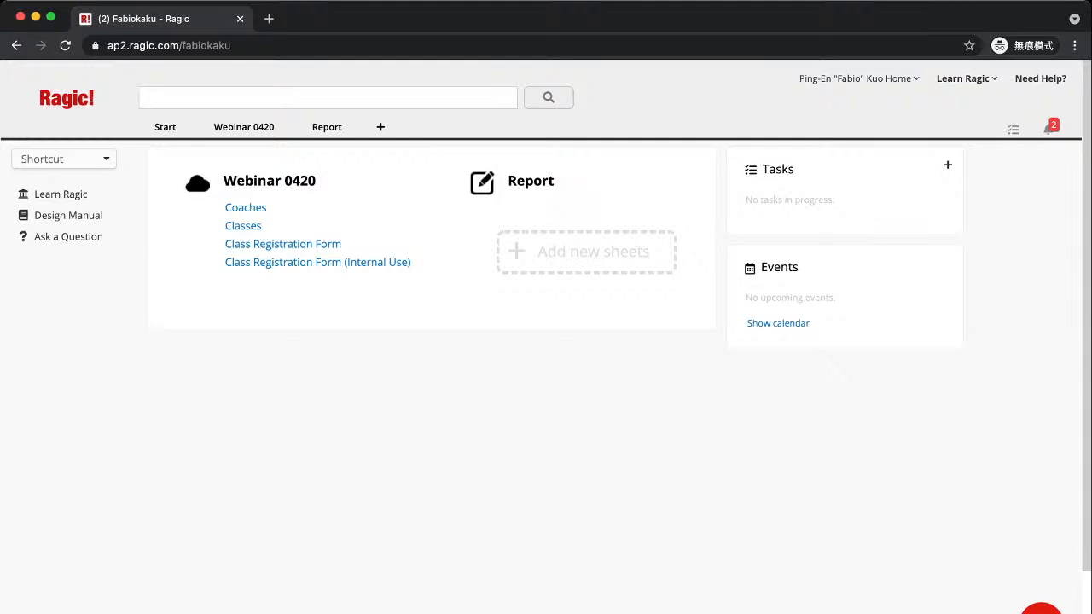
pyautogui.click(1041, 609)
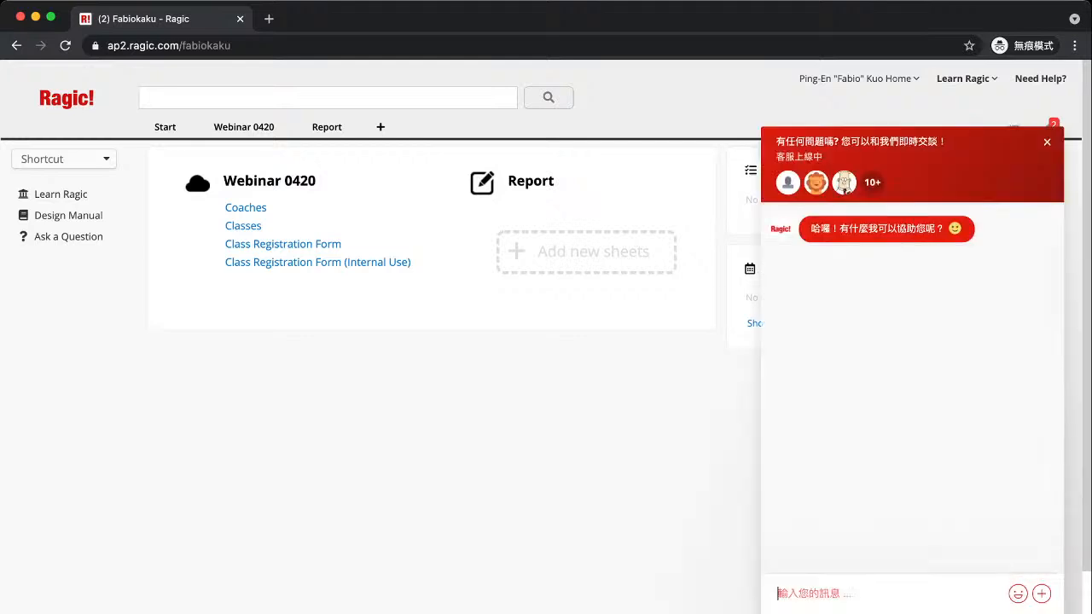
pyautogui.click(1046, 143)
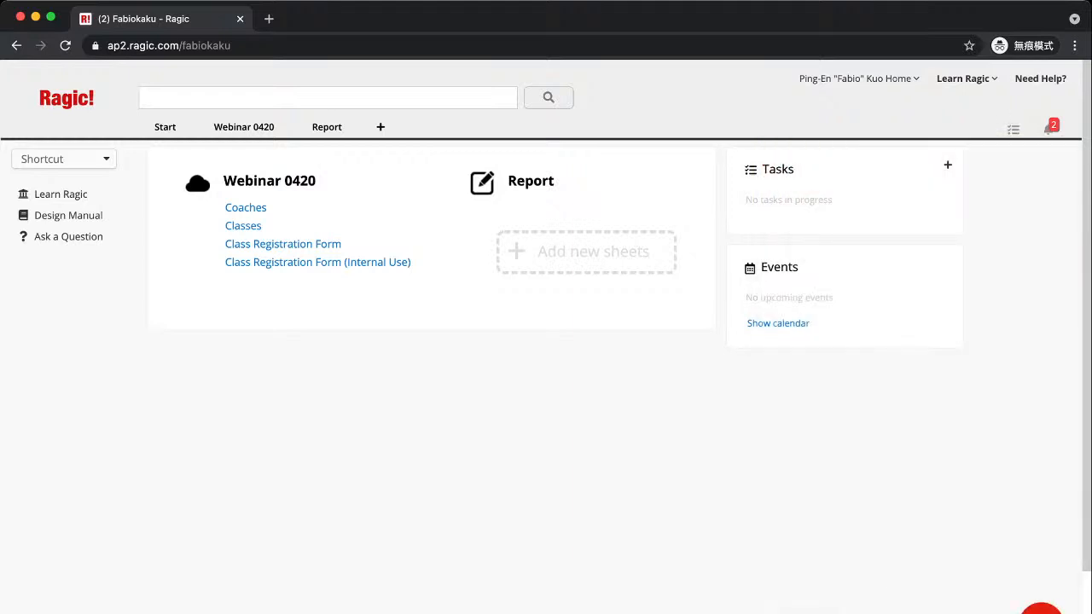
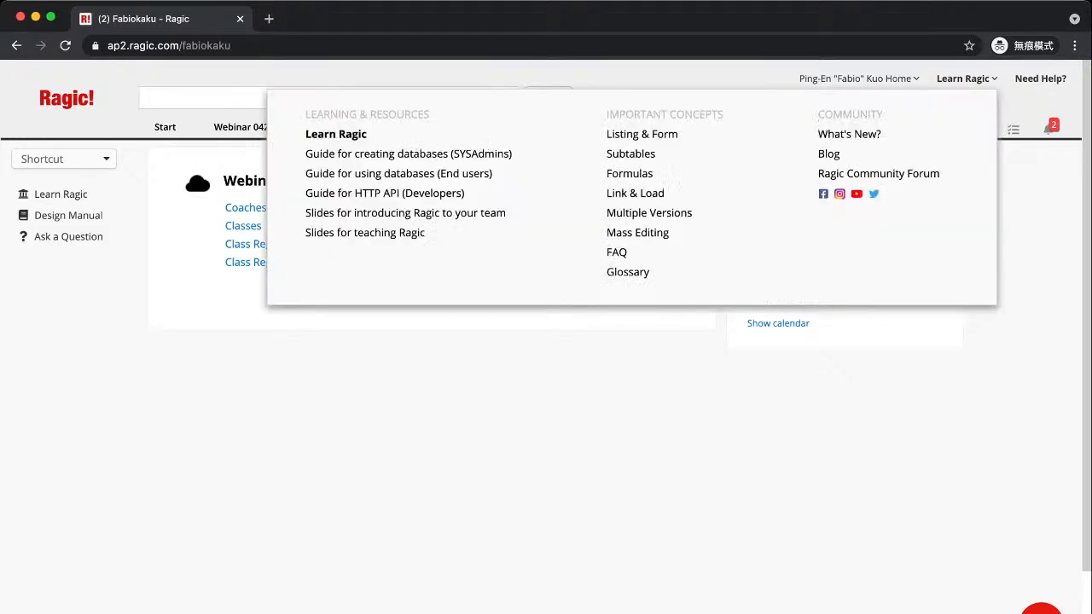
# Open Personal Settings from the account menu and read the two-step authentication explanation
pyautogui.moveTo(857, 78)
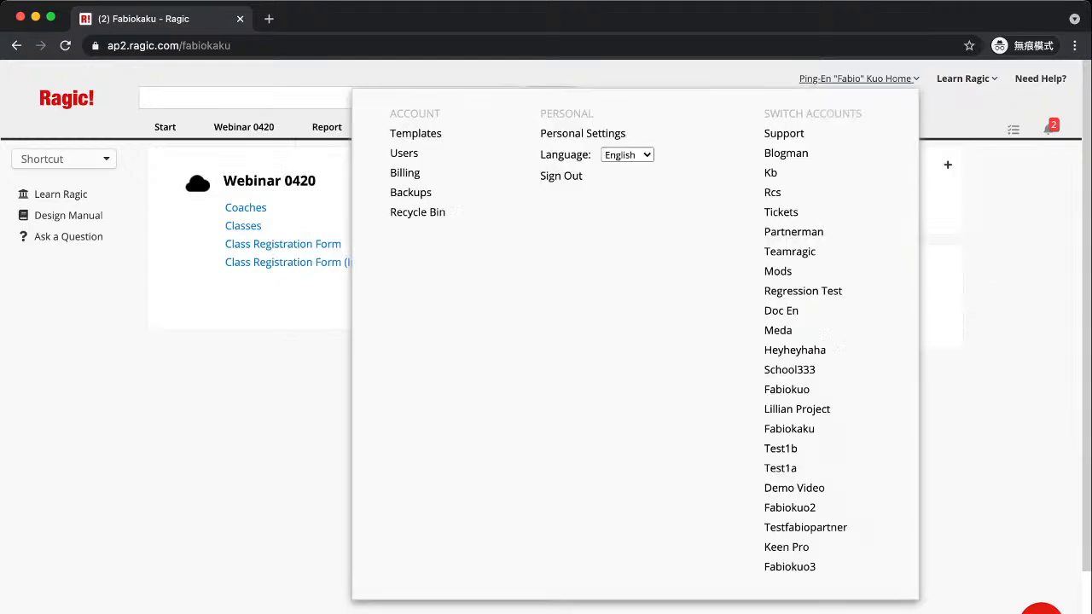
pyautogui.click(582, 133)
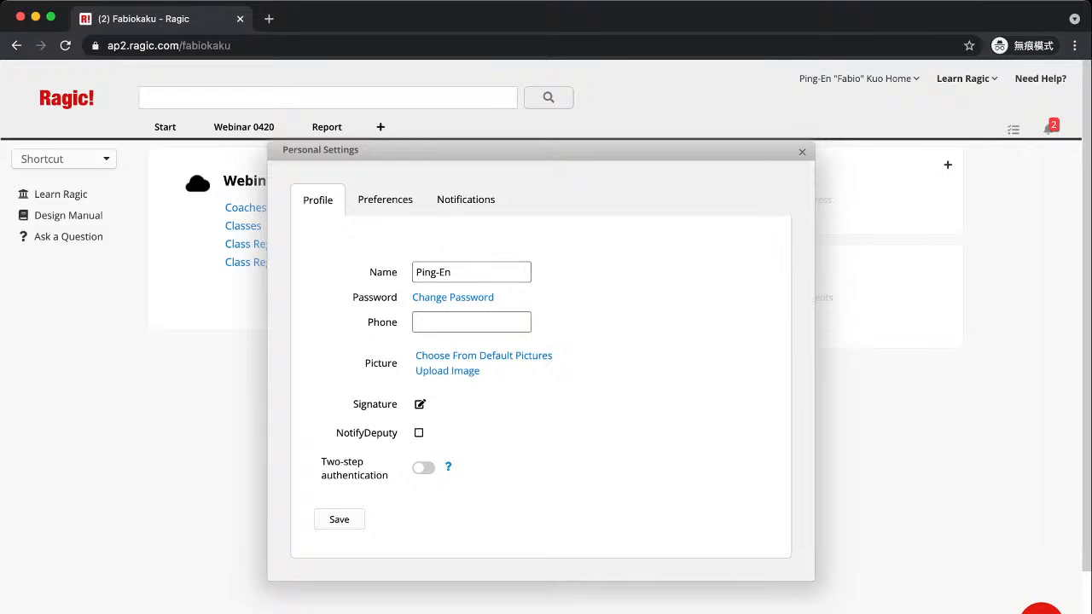
pyautogui.moveTo(449, 468)
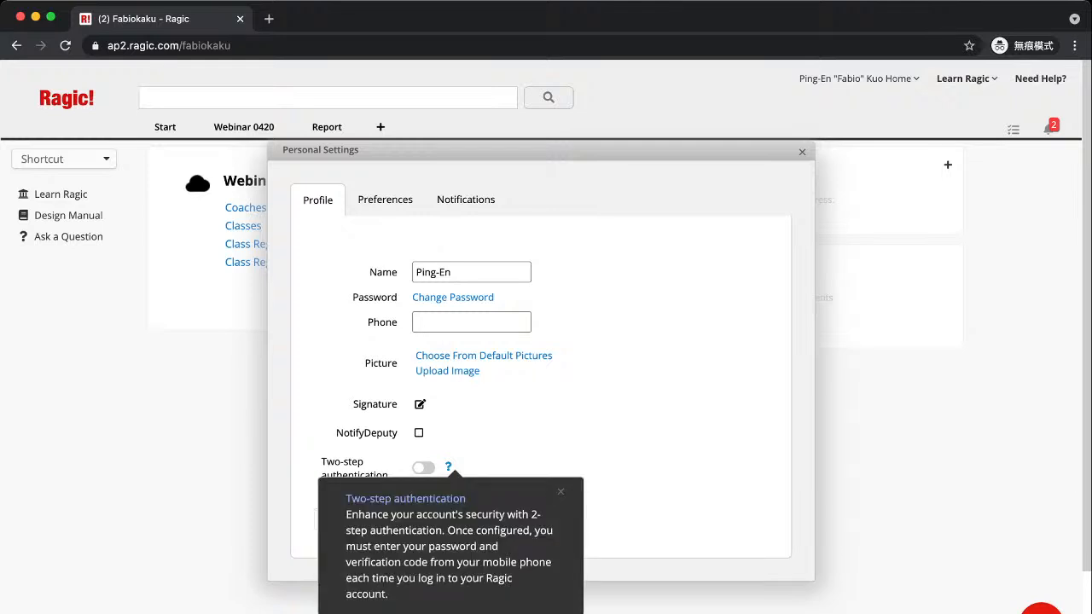
pyautogui.moveTo(427, 546)
pyautogui.mouseDown()
pyautogui.moveTo(467, 546)
pyautogui.moveTo(460, 563)
pyautogui.moveTo(428, 562)
pyautogui.mouseUp()
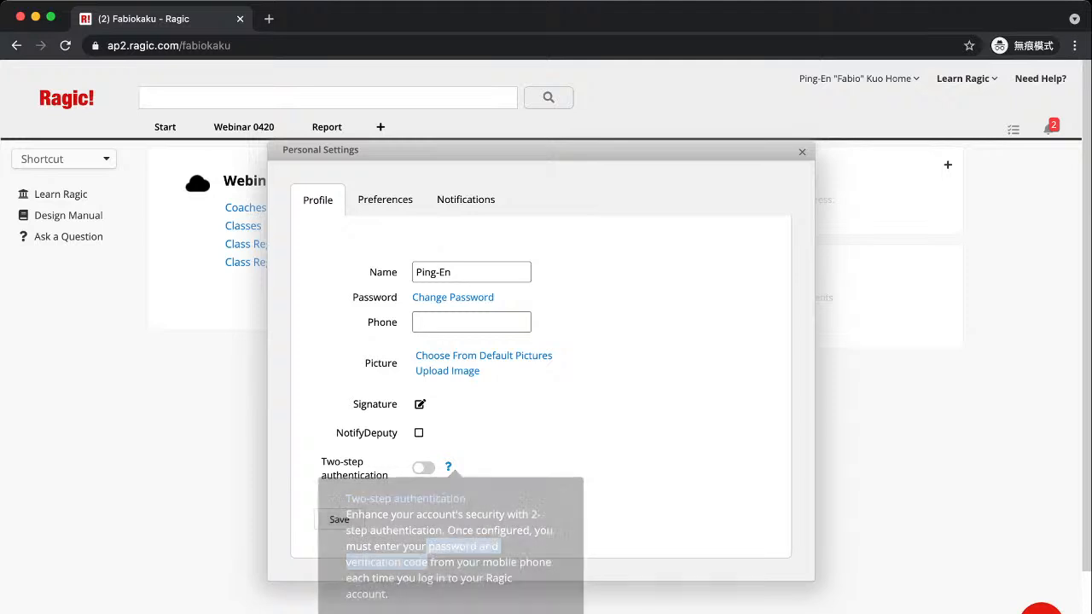
pyautogui.moveTo(448, 466)
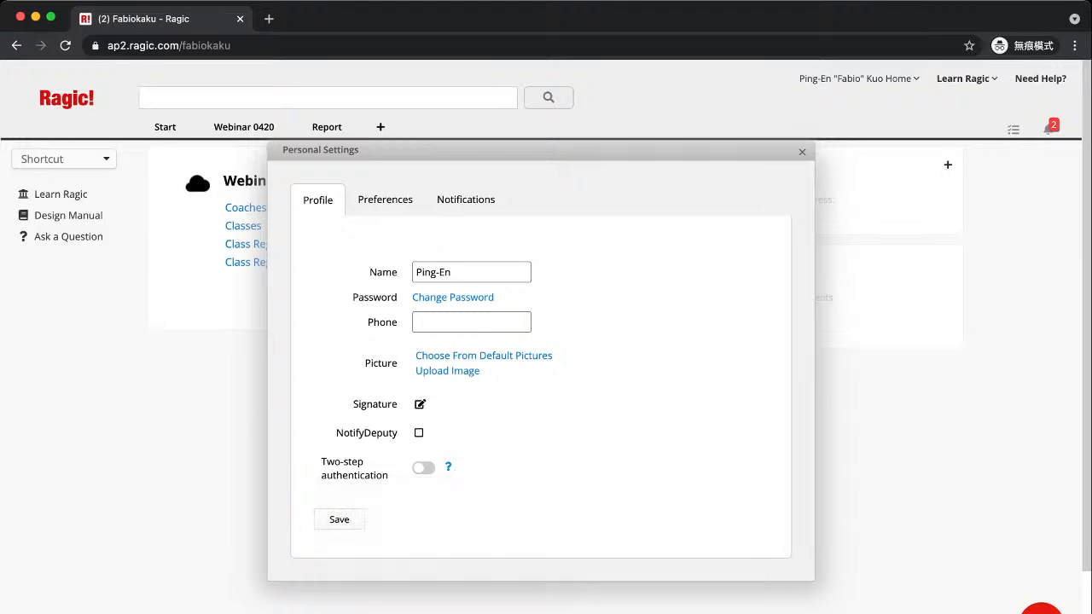
pyautogui.click(423, 468)
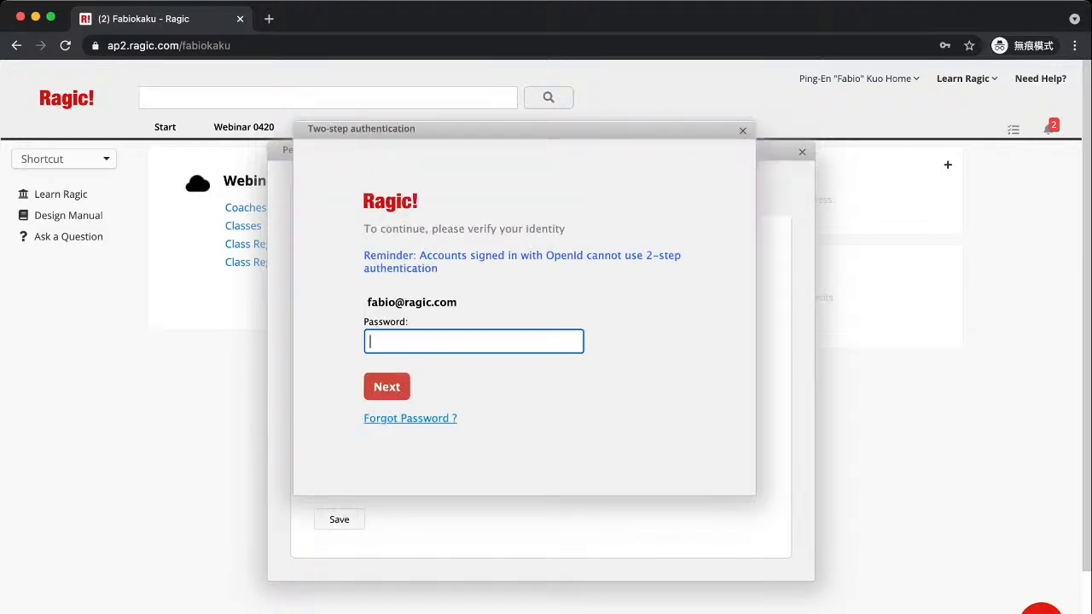
pyautogui.write('••••••••••••••••')
pyautogui.press('Return')
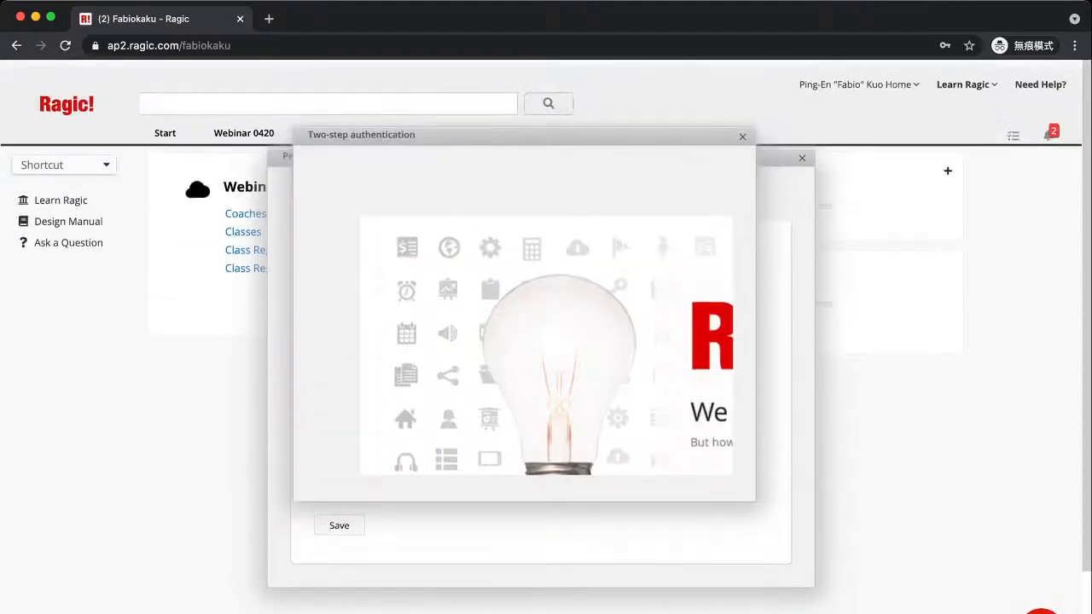
pyautogui.click(742, 130)
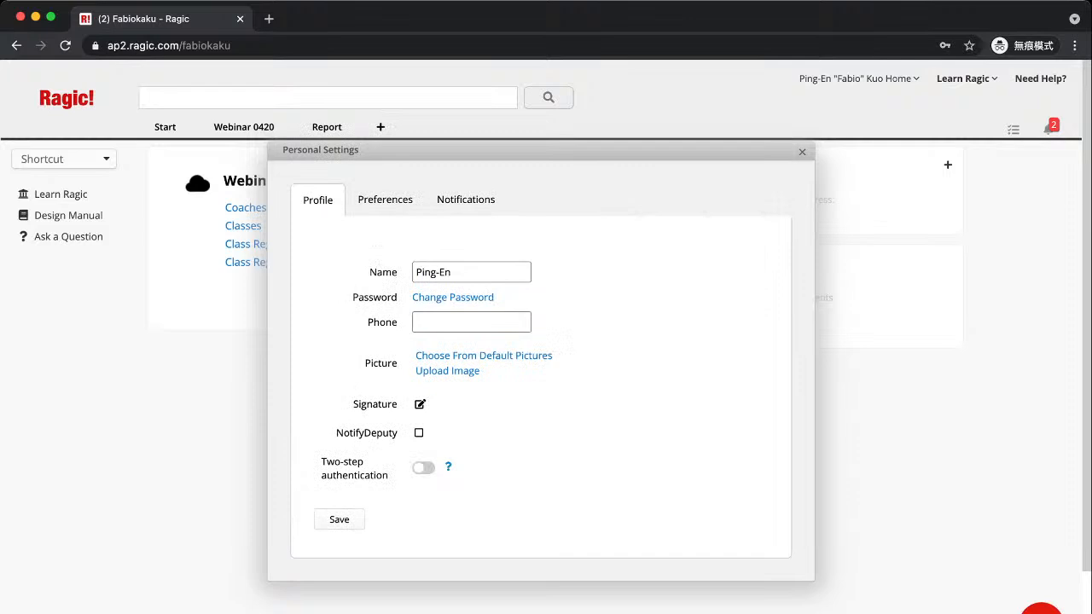
pyautogui.click(424, 468)
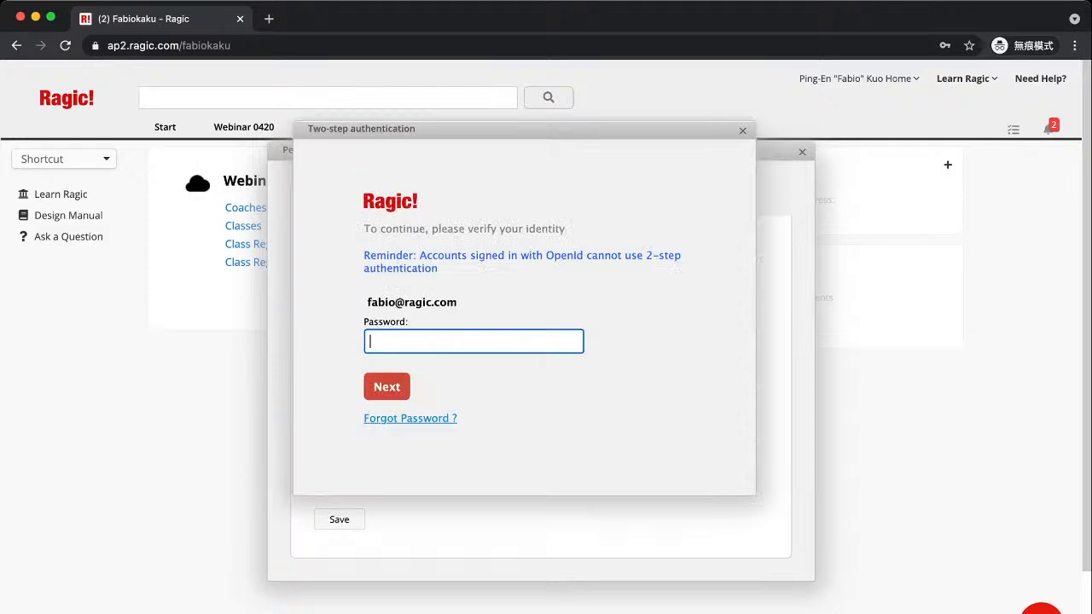
pyautogui.click(742, 130)
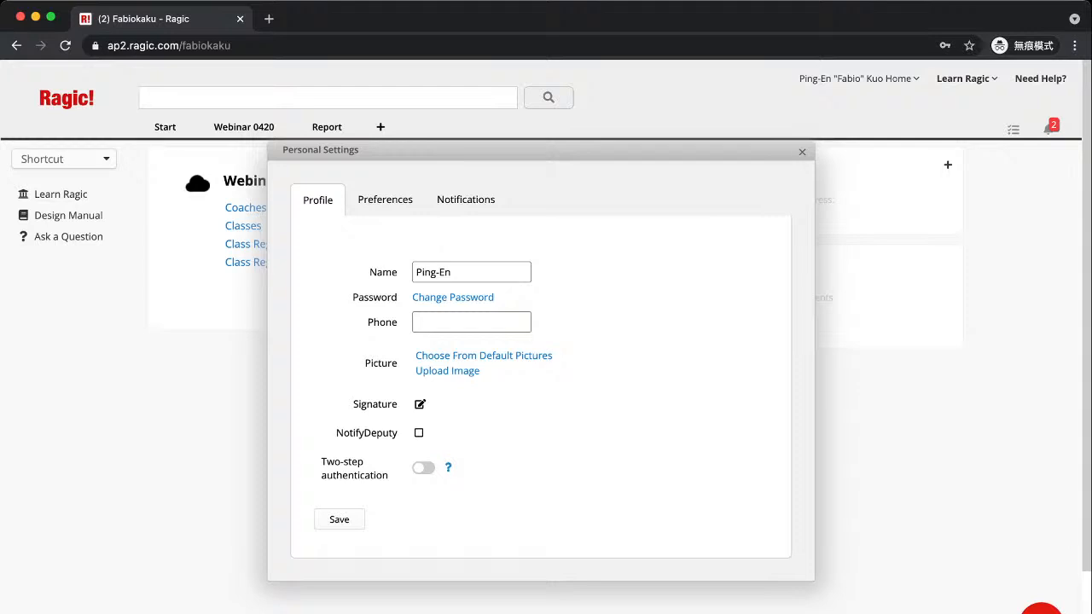
# Close the Personal Settings dialog with its X to return home
pyautogui.click(801, 152)
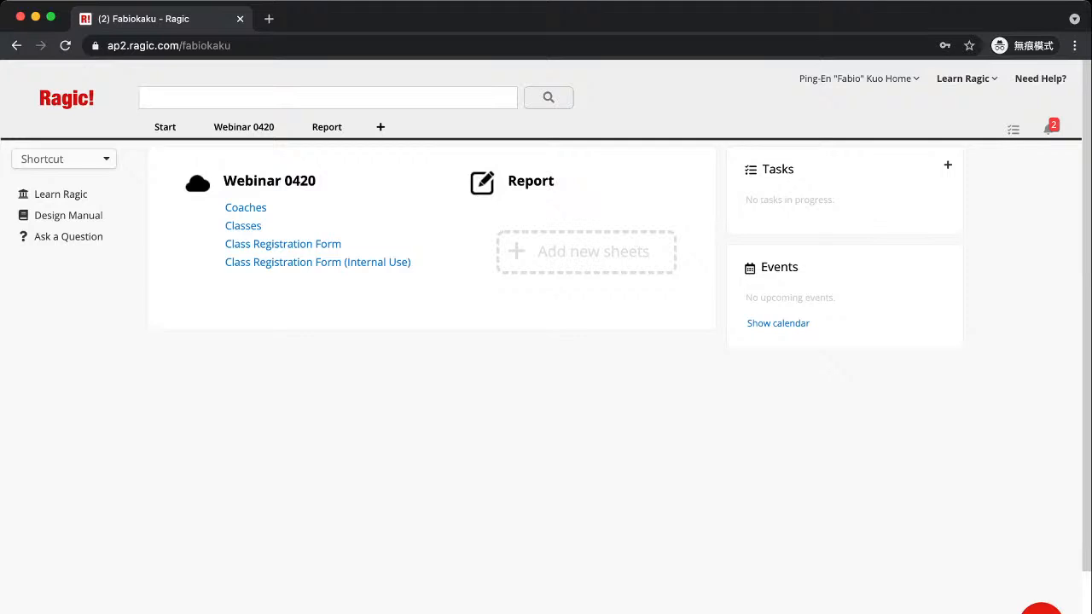
# Reopen Personal Settings, start enabling two-step authentication with the account password, then dismiss with Esc
pyautogui.moveTo(860, 79)
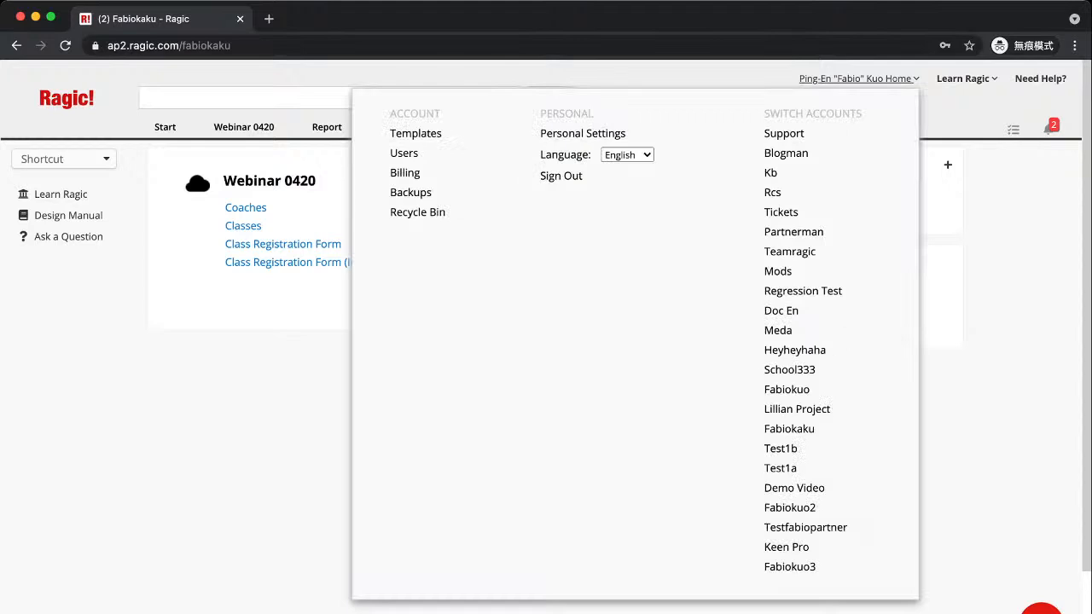
pyautogui.click(582, 133)
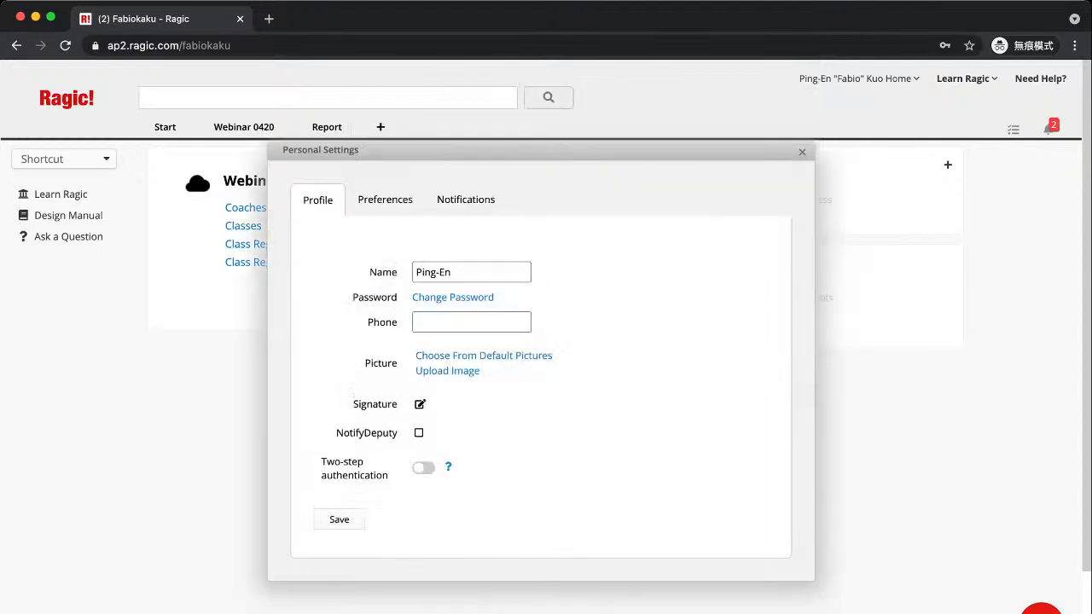
pyautogui.click(423, 468)
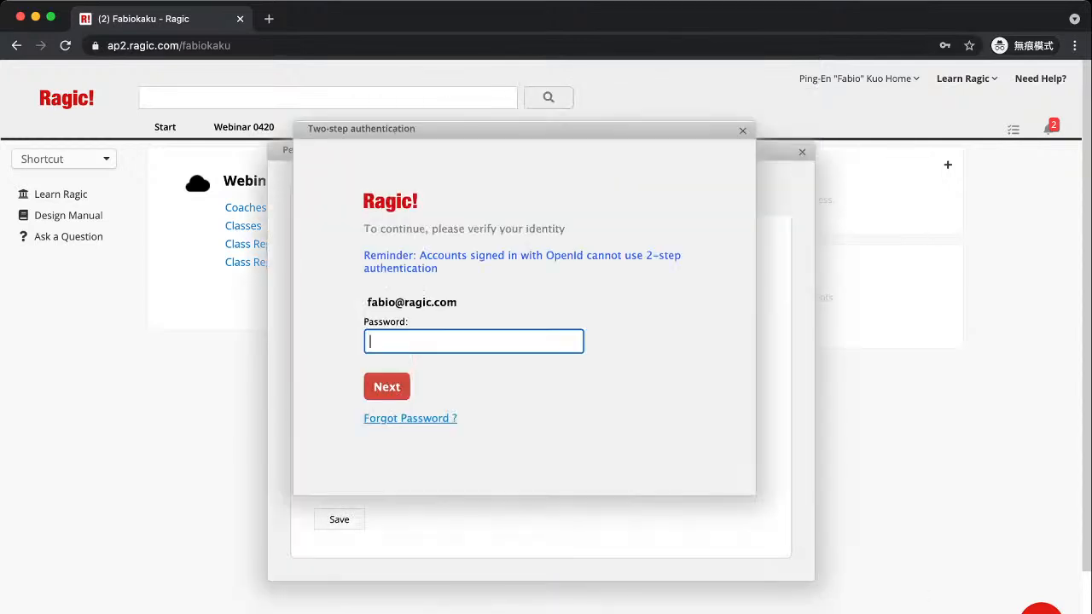
pyautogui.write('••••••••••••••••')
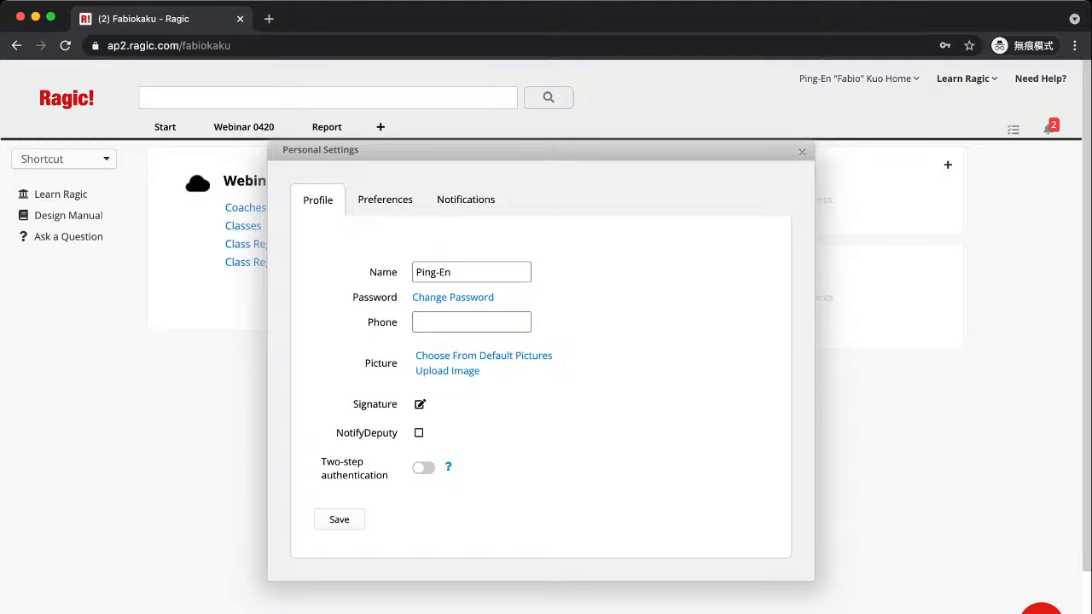
pyautogui.press('Escape')
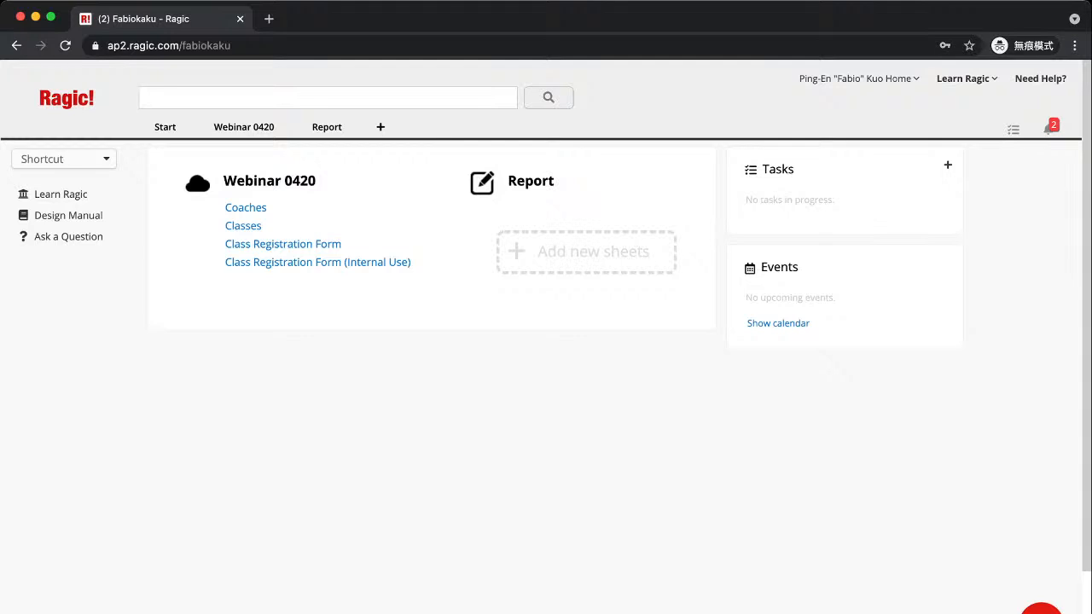
# Open the Coaches sheet, going back and dismissing the accounts list before retrying the link
pyautogui.click(246, 208)
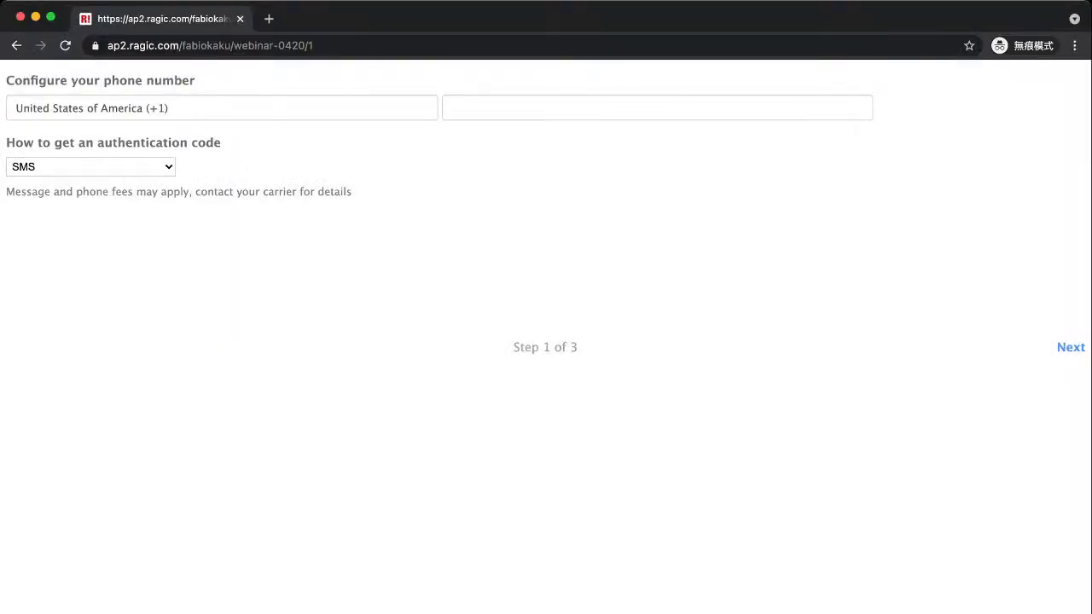
pyautogui.click(16, 46)
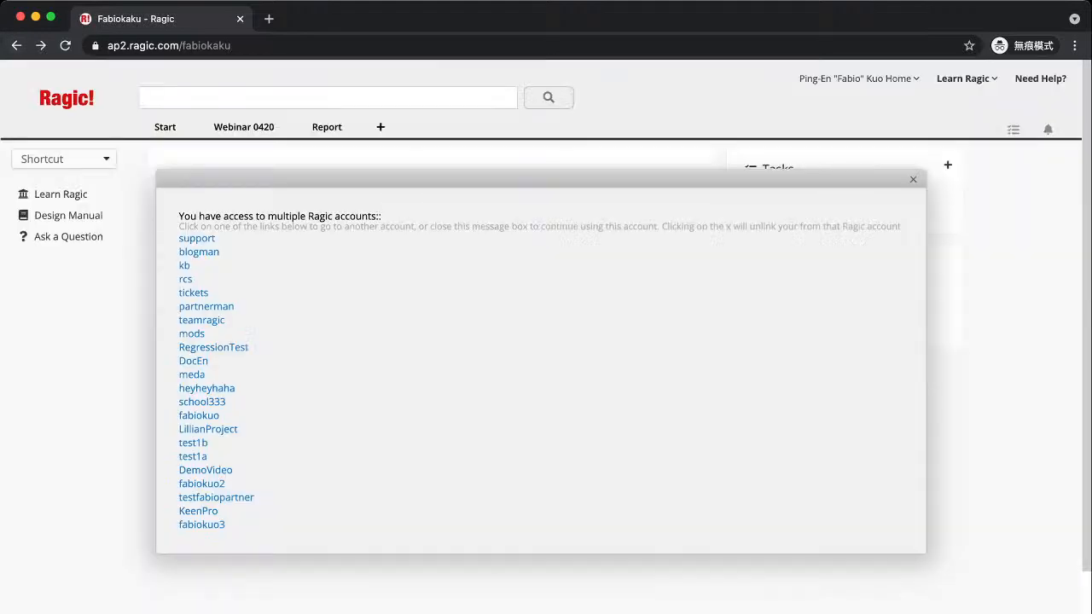
pyautogui.press('Escape')
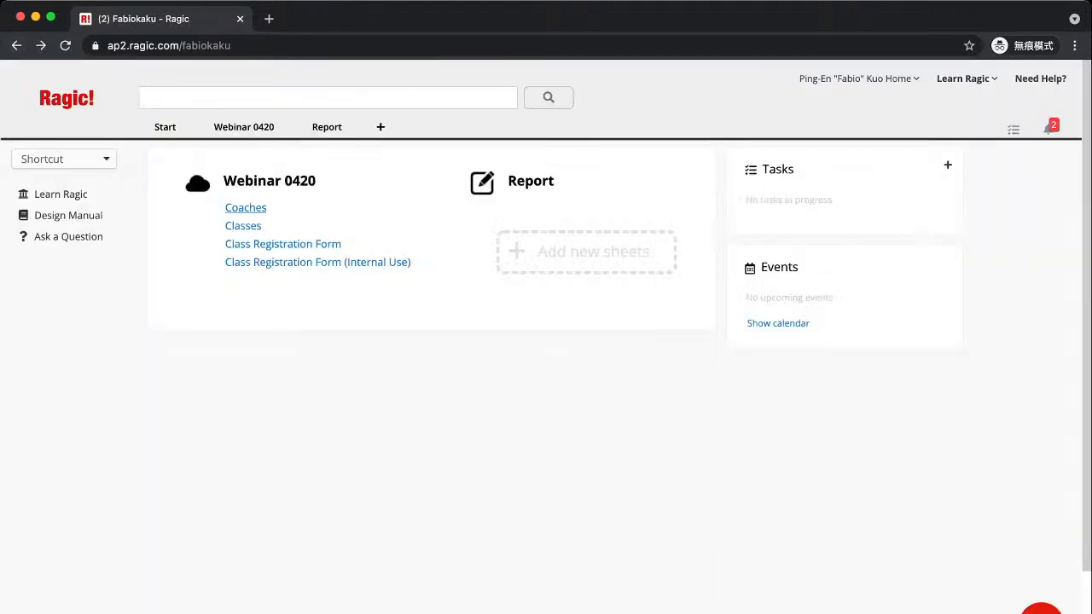
pyautogui.click(244, 208)
pyautogui.click(210, 259)
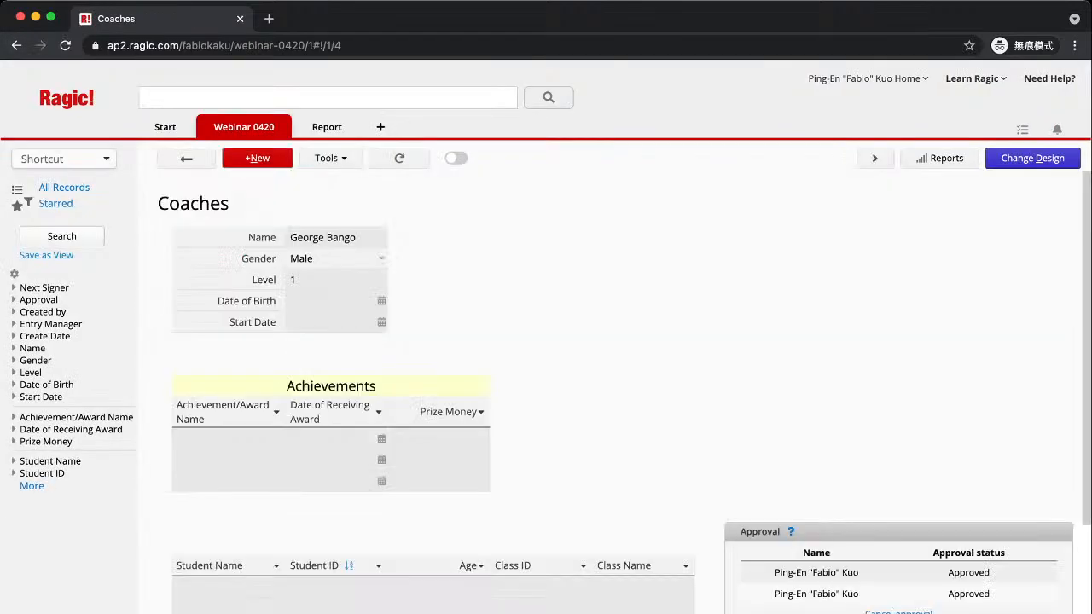
pyautogui.click(330, 158)
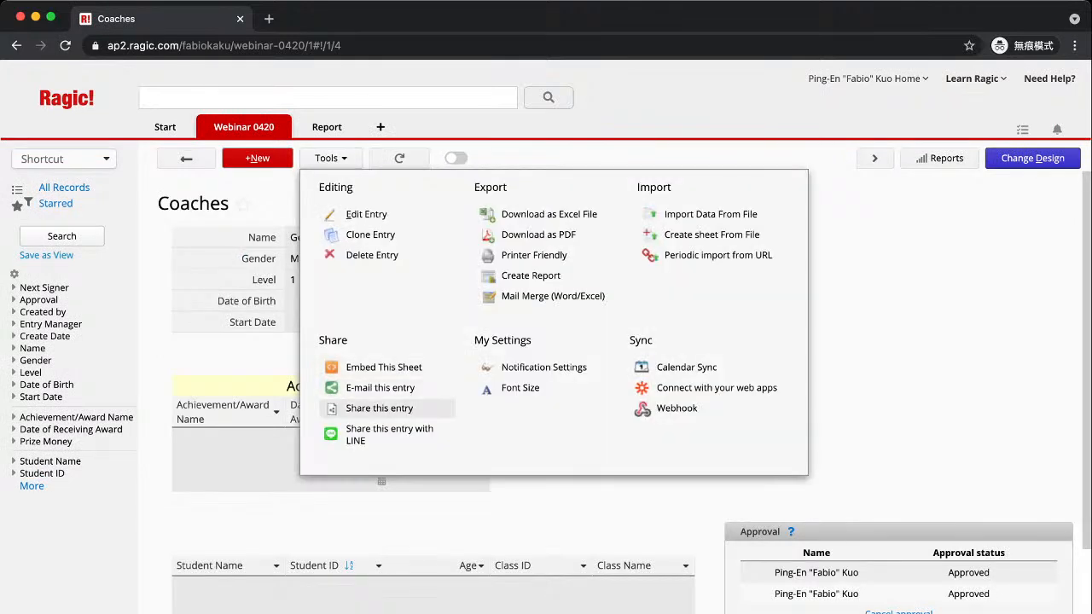
pyautogui.click(378, 408)
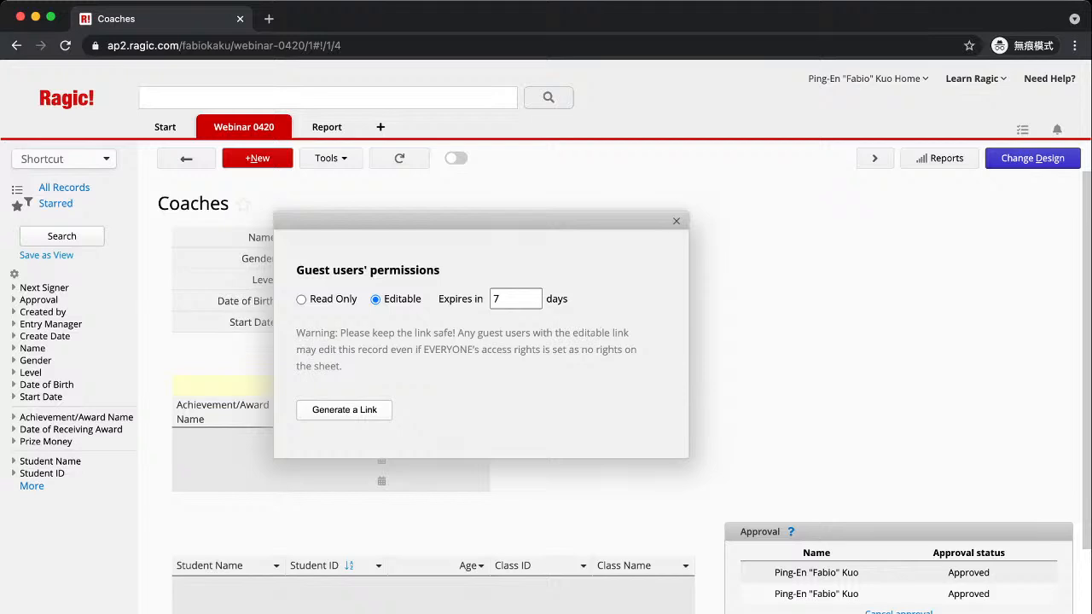
pyautogui.click(676, 222)
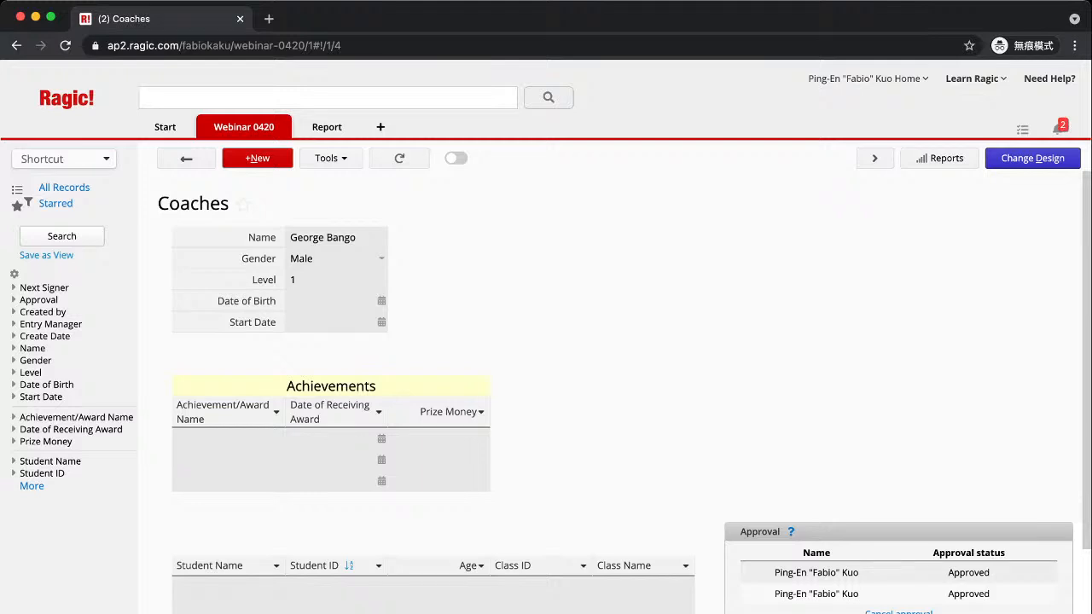
# In Coaches design mode, type 'Email' into cell A6 below Start Date as an E-mail field
pyautogui.click(1032, 158)
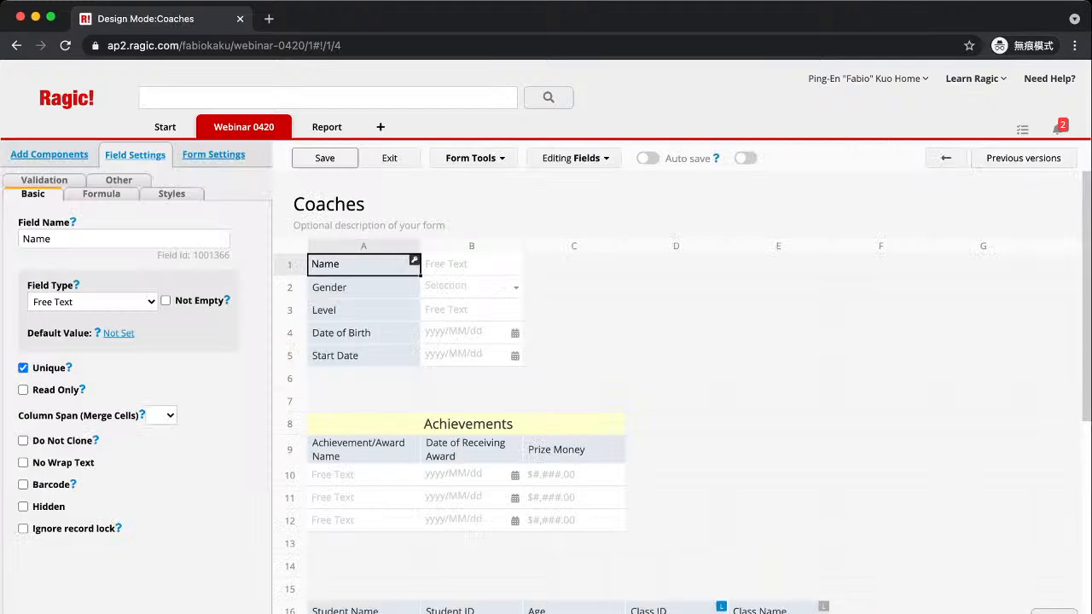
pyautogui.click(474, 158)
pyautogui.click(983, 333)
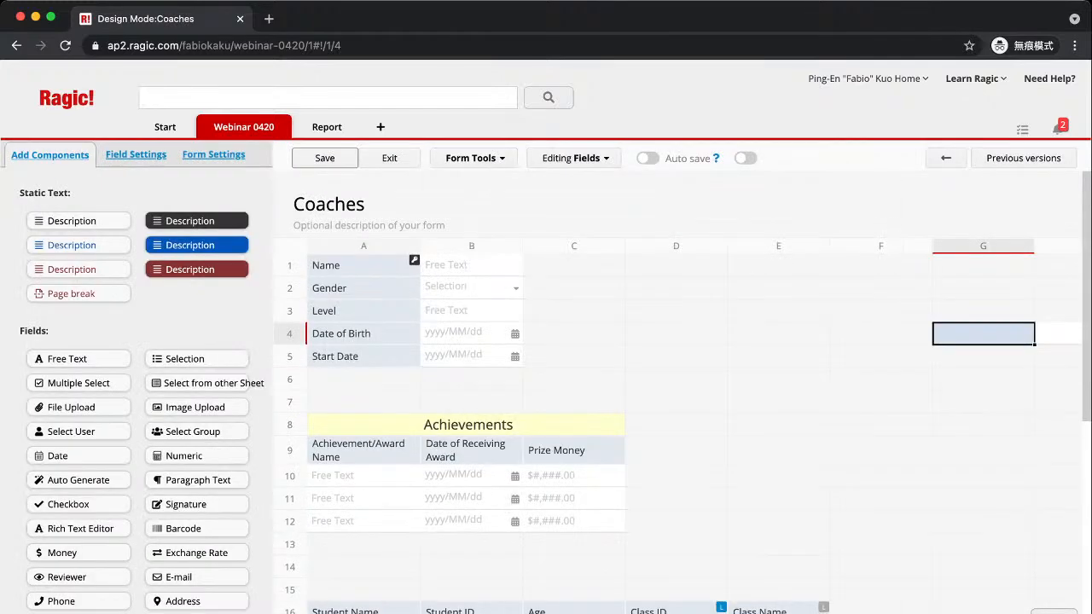
pyautogui.click(363, 379)
pyautogui.write('Email')
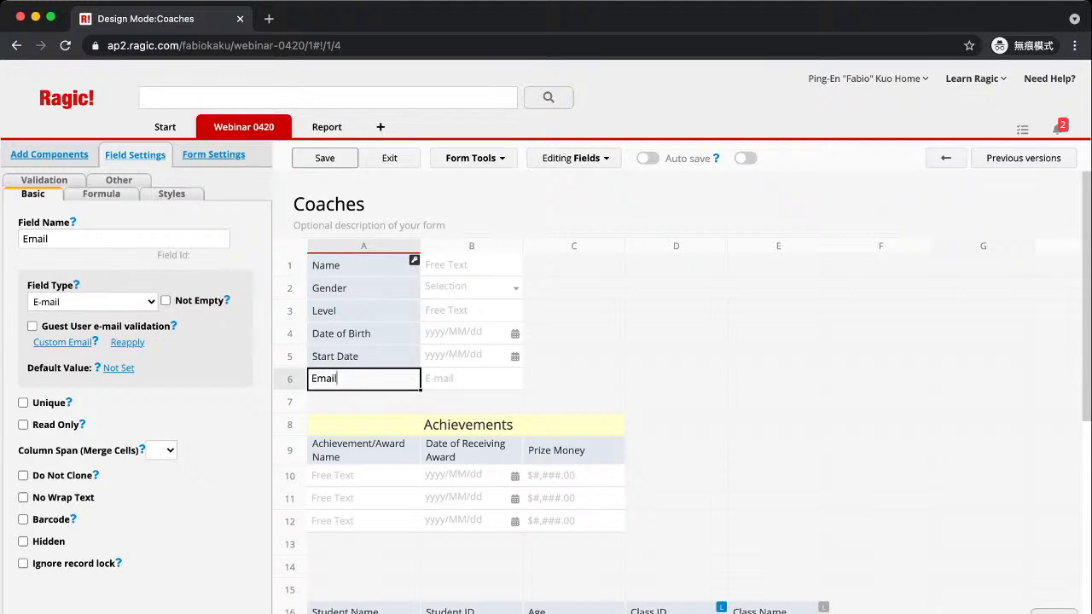
# Review the EVERYONE group's entry in Access Rights, then exit design mode without saving
pyautogui.click(213, 154)
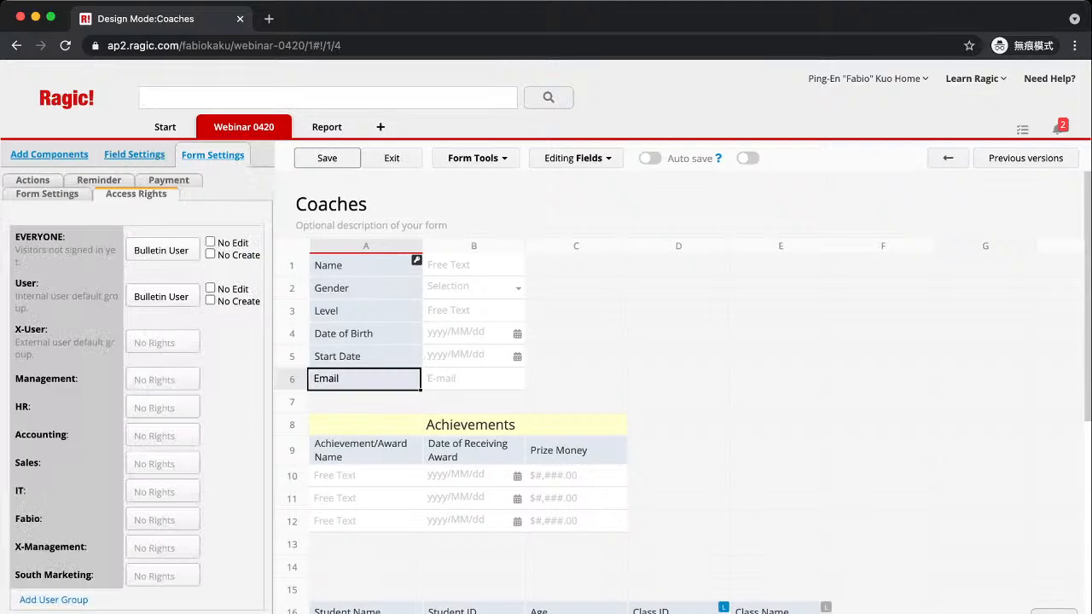
pyautogui.moveTo(16, 237); pyautogui.dragTo(70, 251)
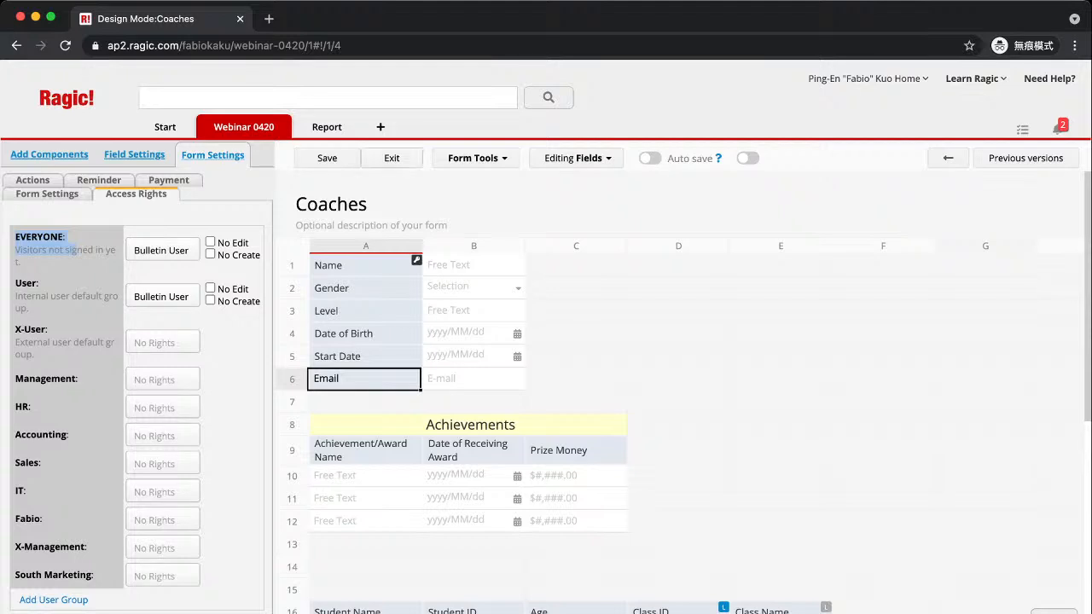
pyautogui.click(392, 158)
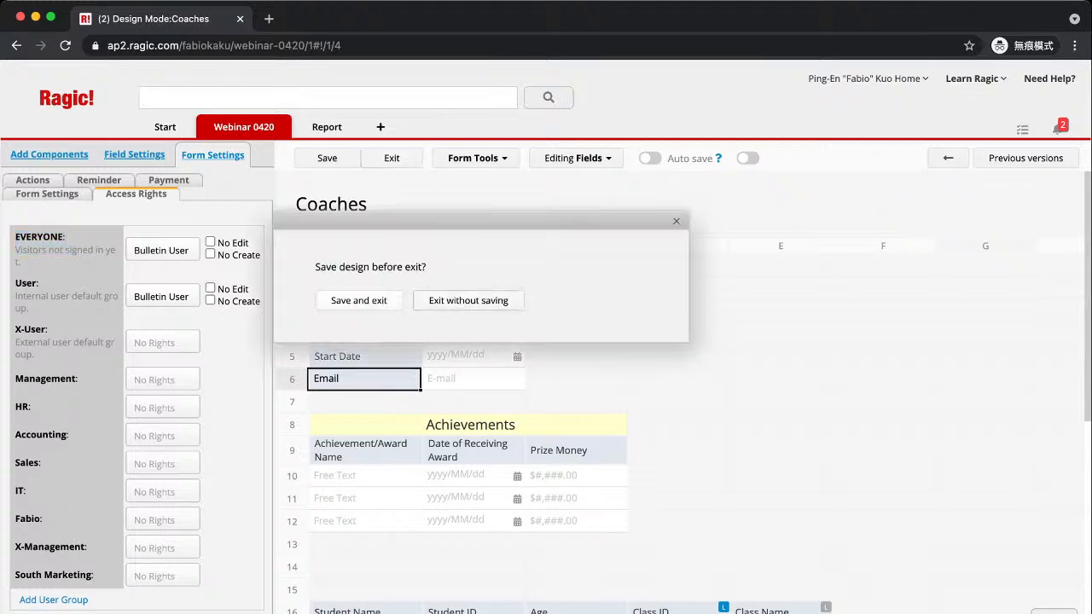
pyautogui.click(469, 300)
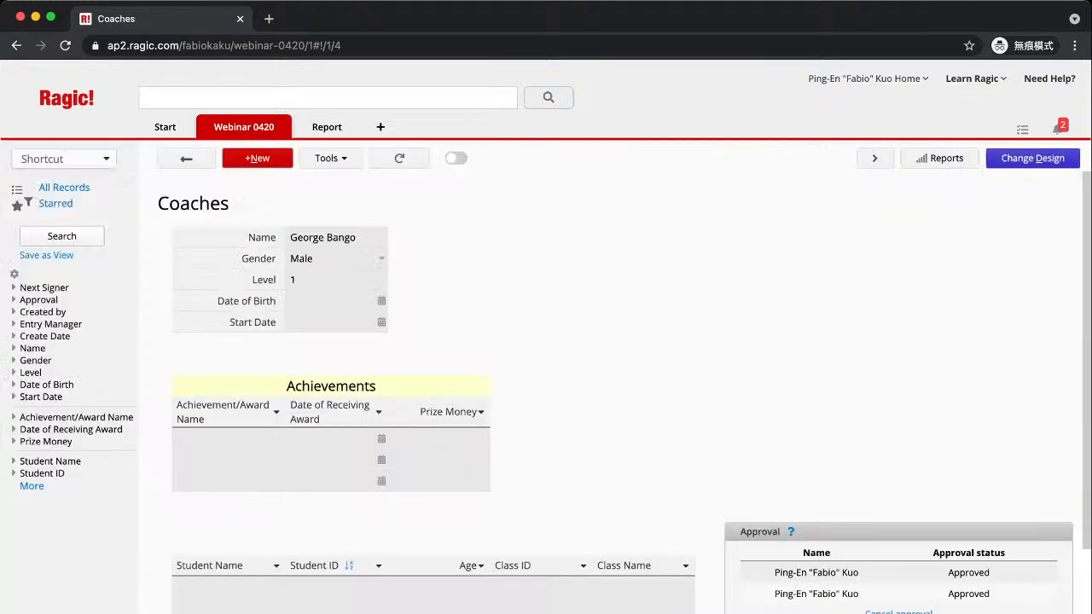